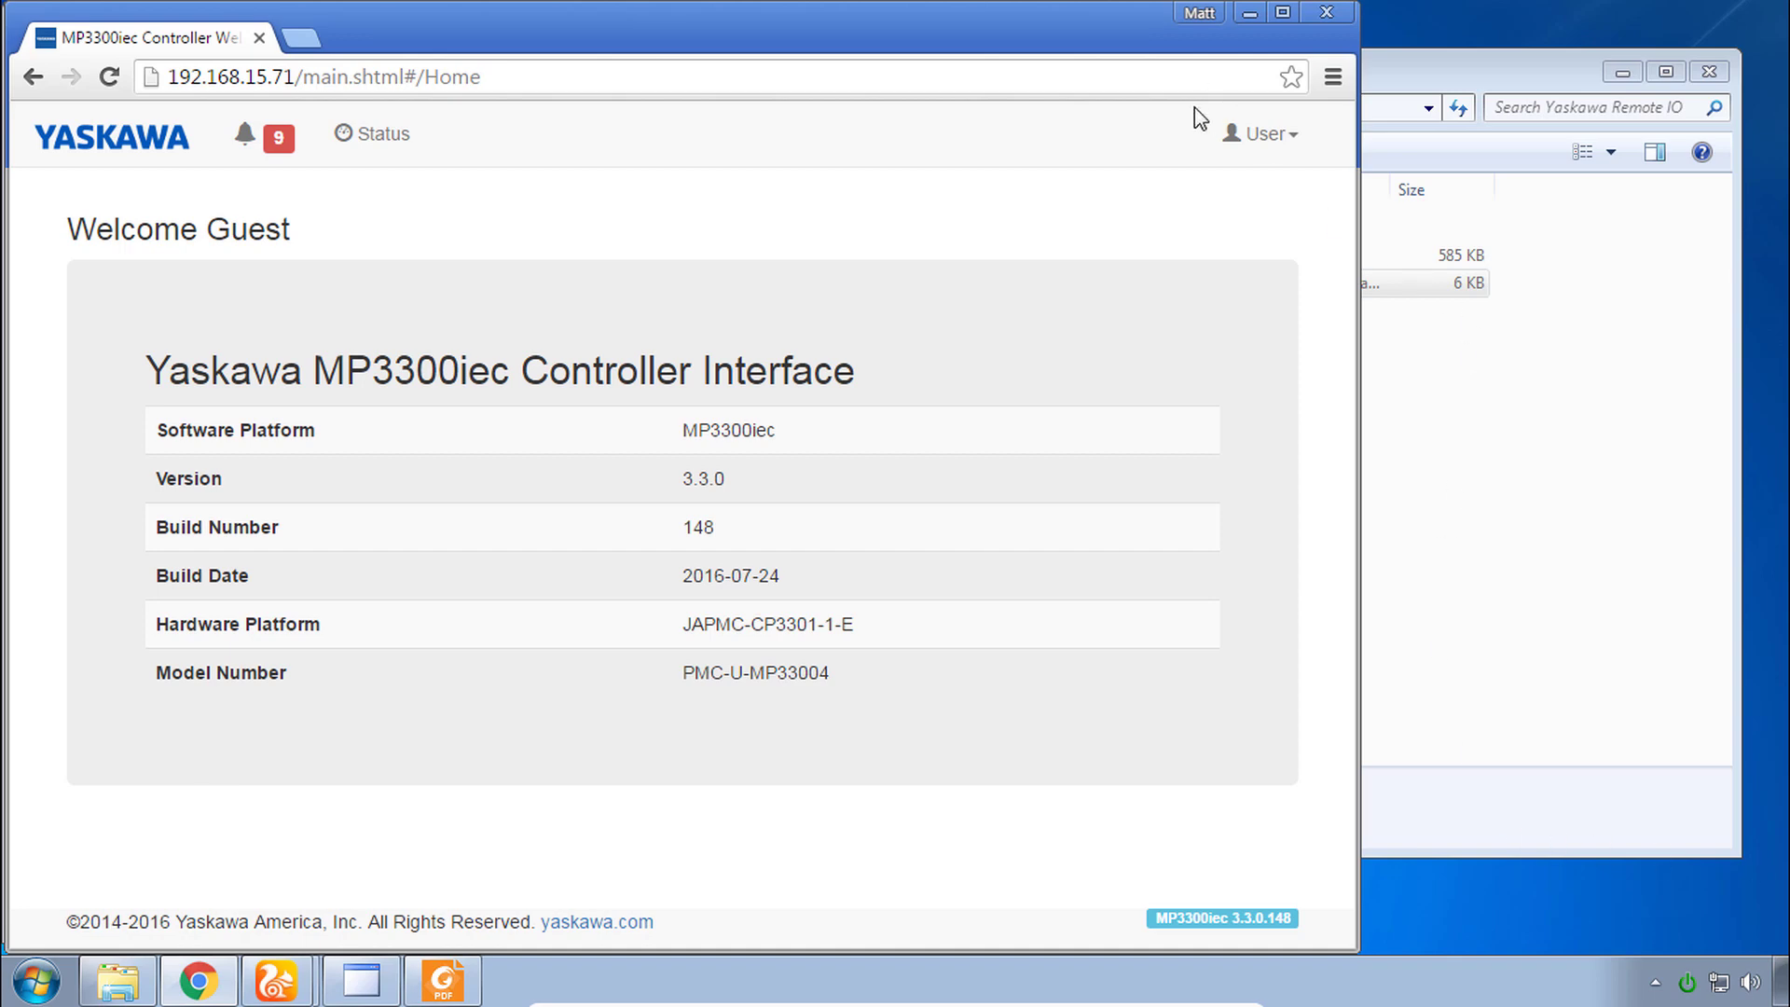
Step: Log in to the MP3300iec controller interface as Admin with the saved credentials
{"action": "left_click", "coordinate": [1270, 139]}
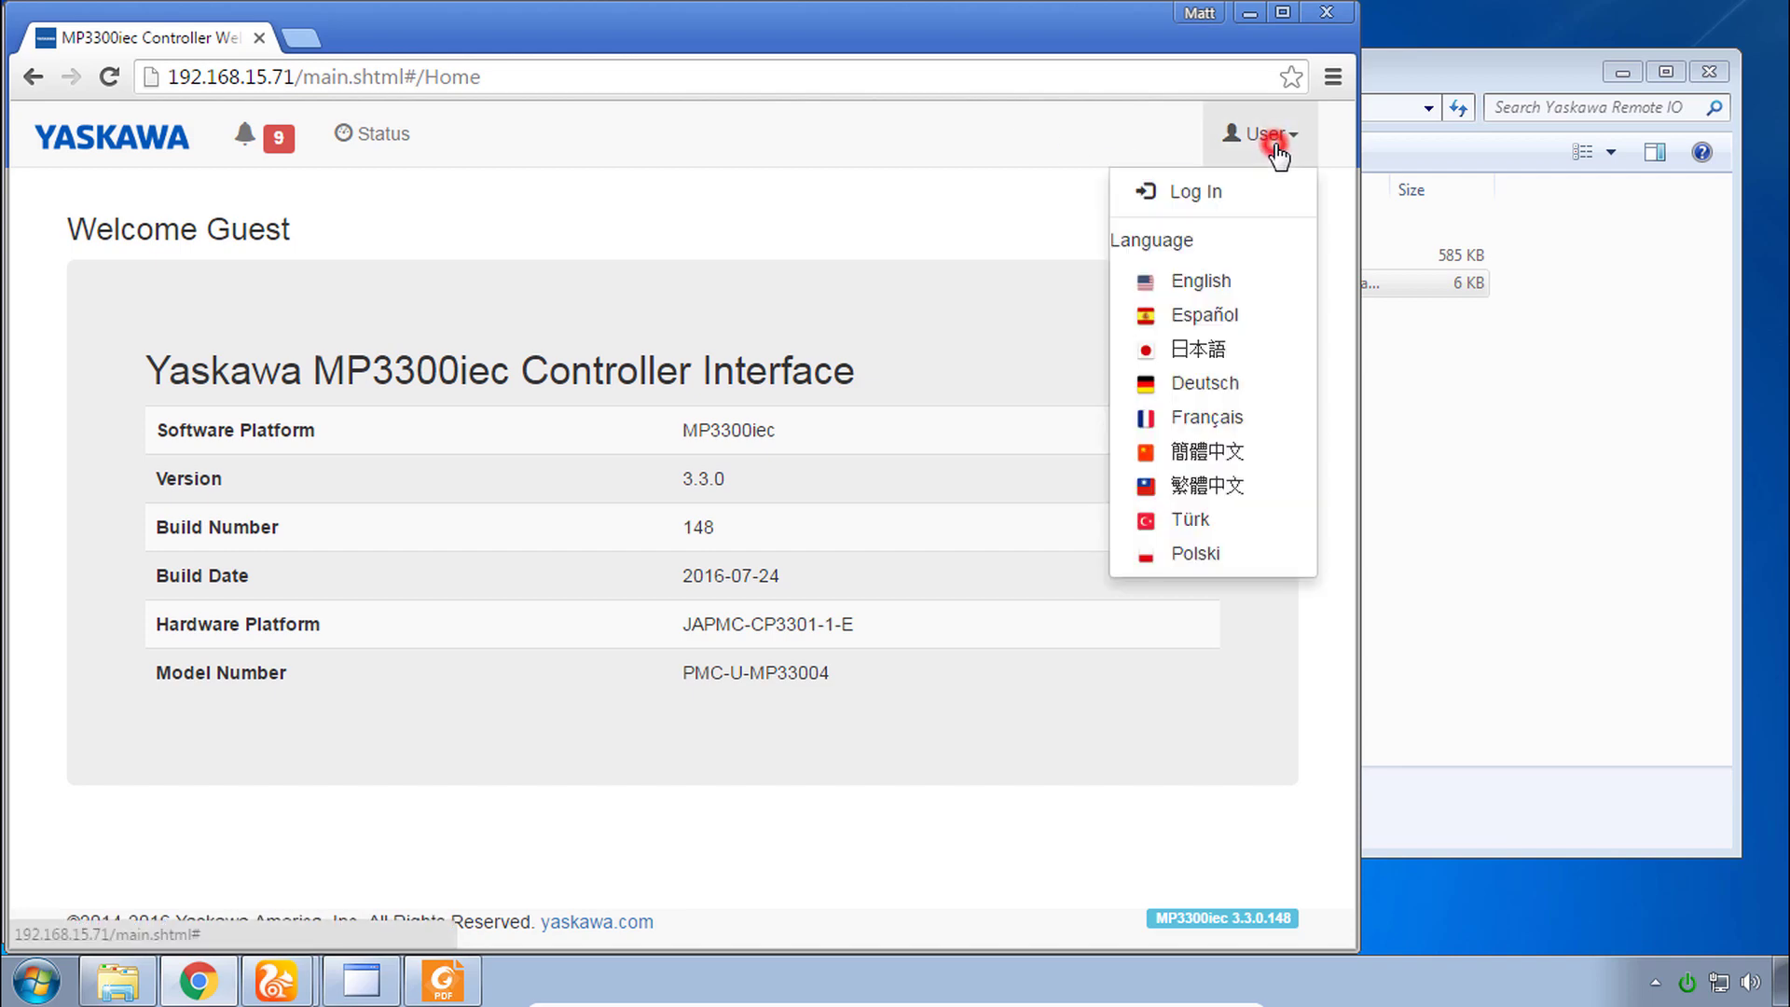
{"action": "left_click", "coordinate": [1178, 195]}
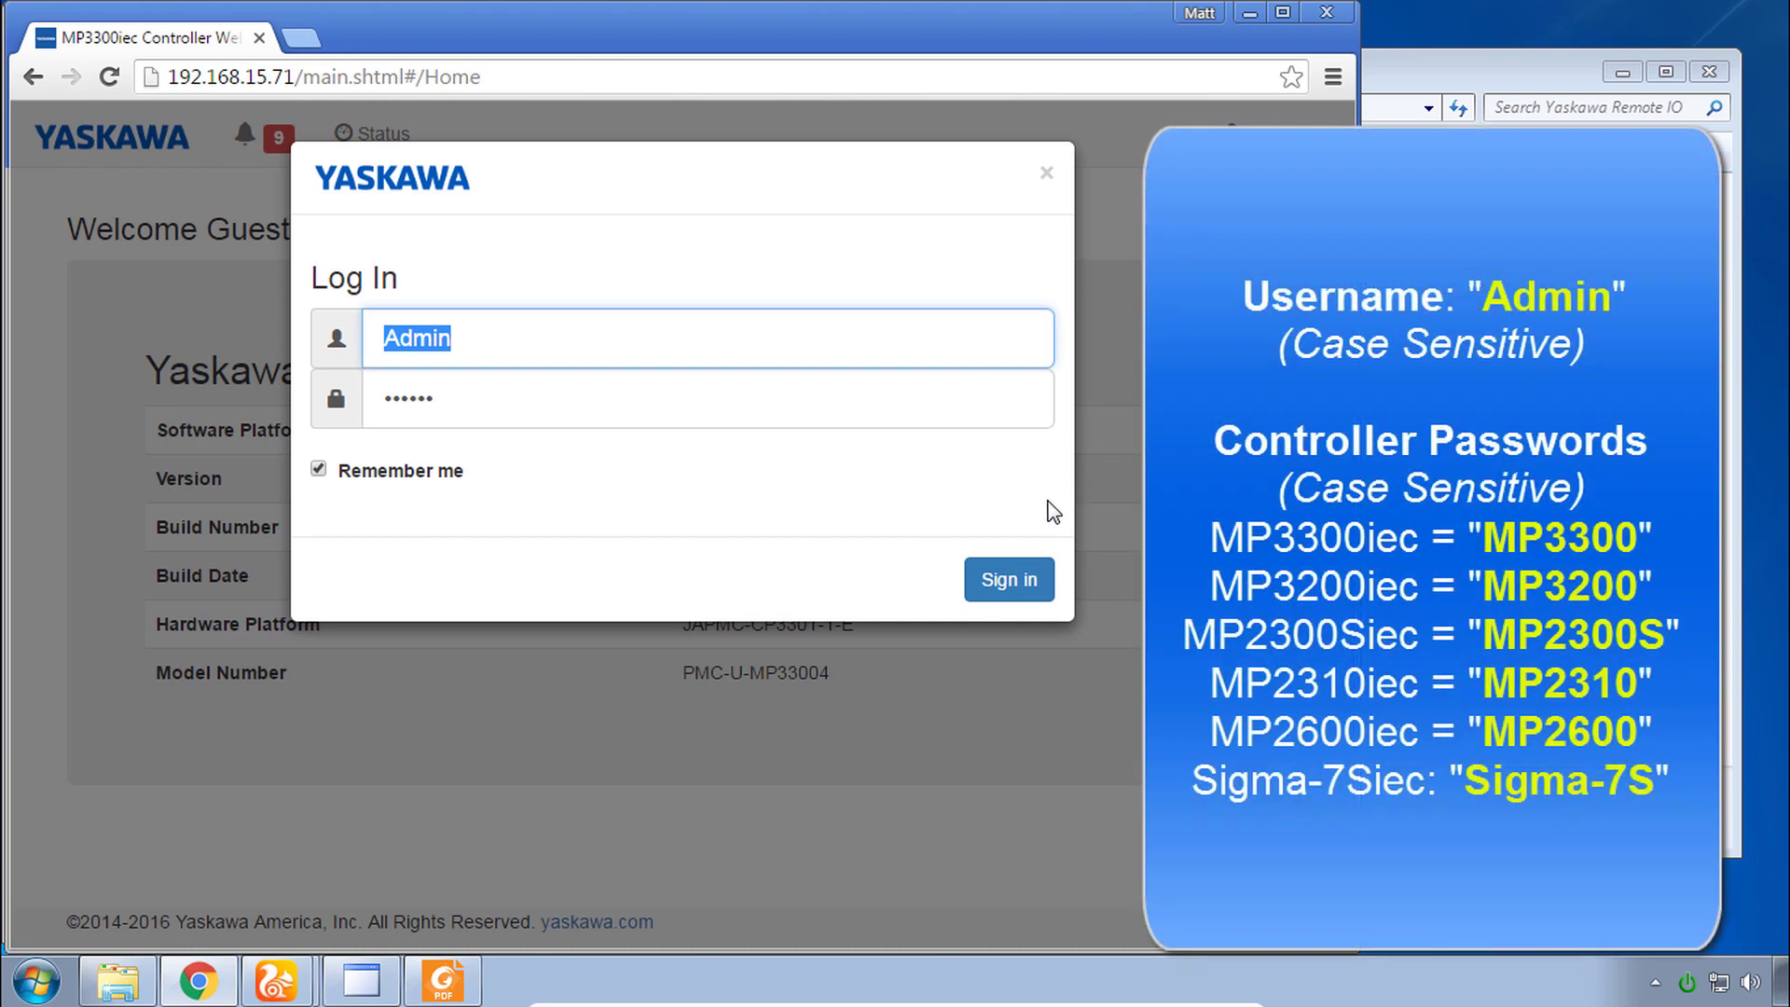
{"action": "left_click", "coordinate": [1026, 583]}
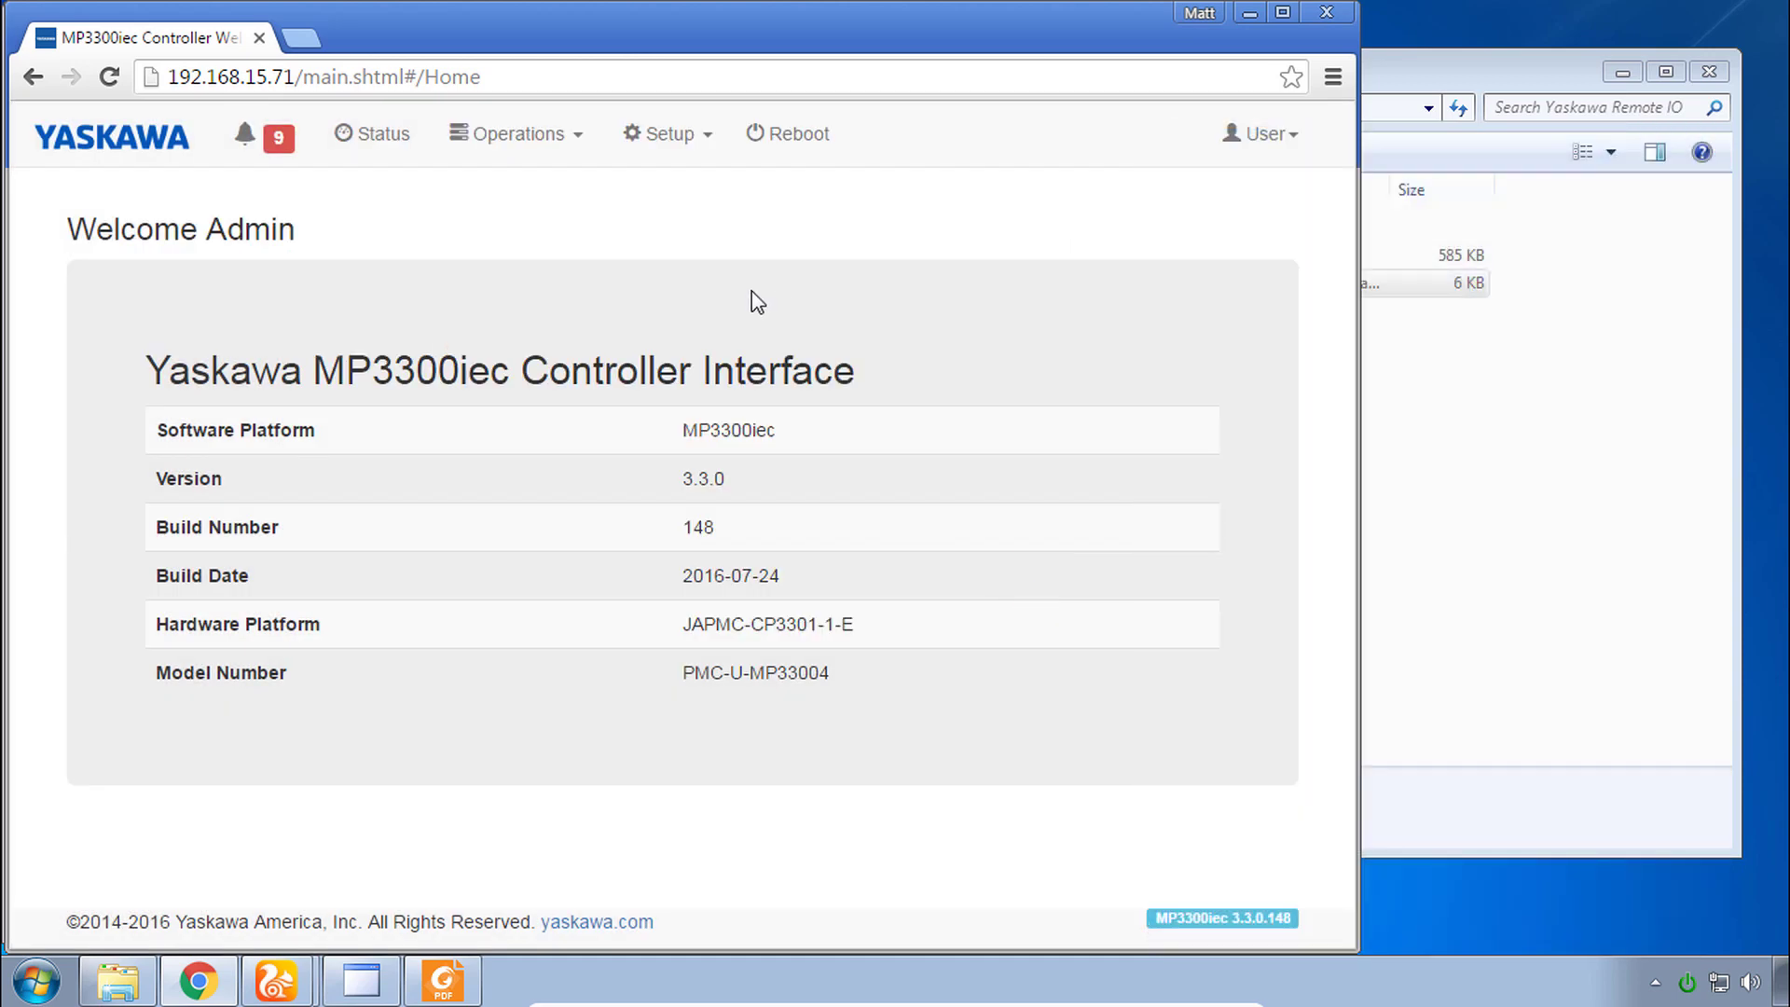
Step: Open the controller's Archive setup page and review the list of archive files
{"action": "left_click", "coordinate": [675, 140]}
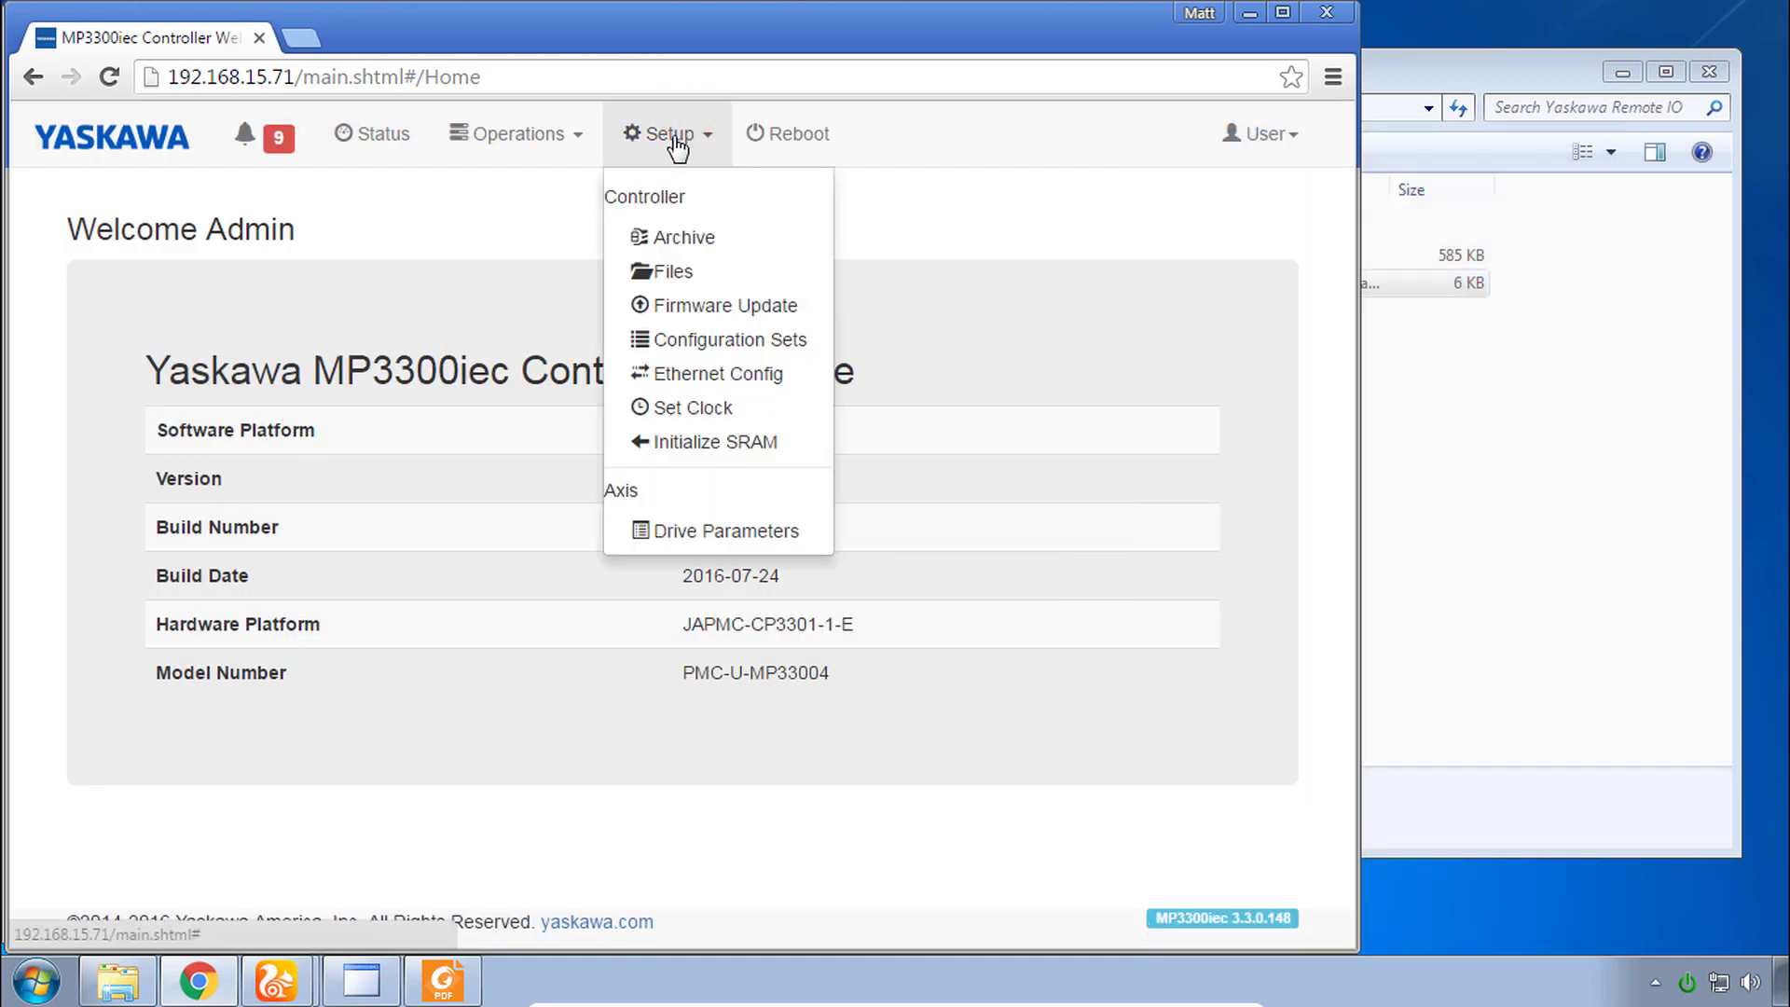
{"action": "left_click", "coordinate": [703, 248]}
{"action": "scroll", "coordinate": [1338, 331], "scroll_direction": "down", "scroll_amount": 1}
{"action": "left_click_drag", "start_coordinate": [1340, 334], "coordinate": [1333, 466]}
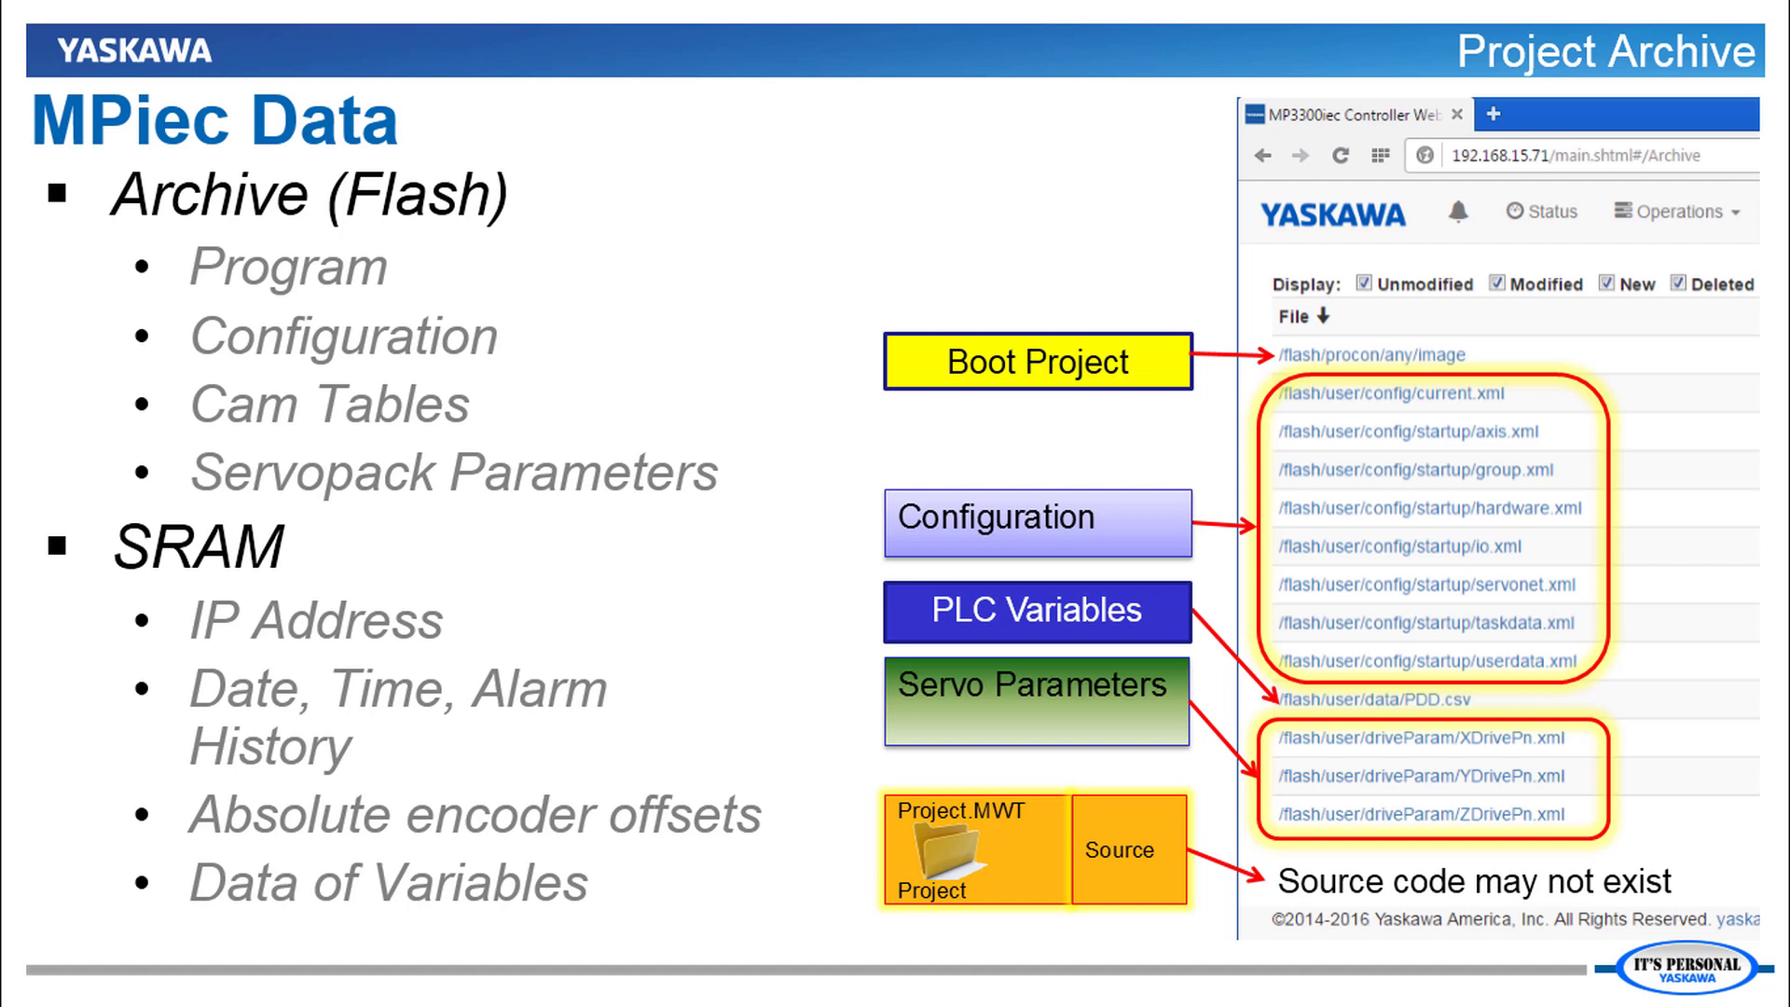
{"action": "key", "text": "Right"}
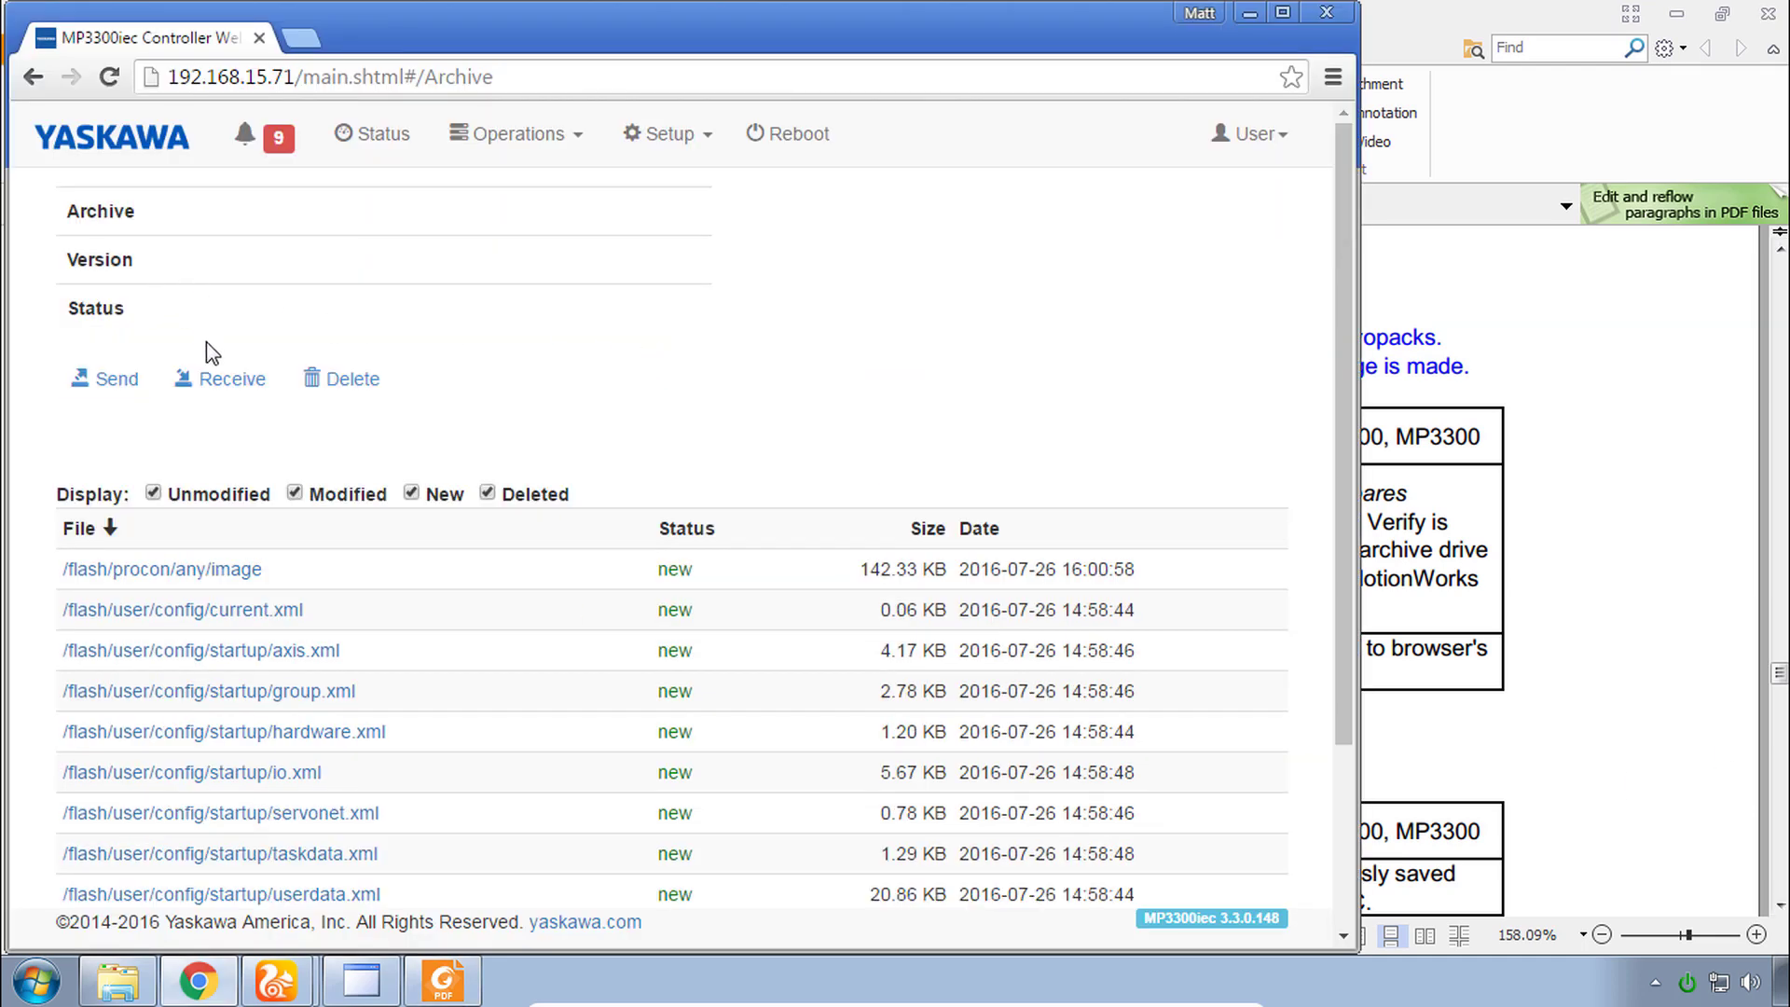
Step: Receive the archive from the controller under the name MyProject_20160728
{"action": "left_click", "coordinate": [216, 377]}
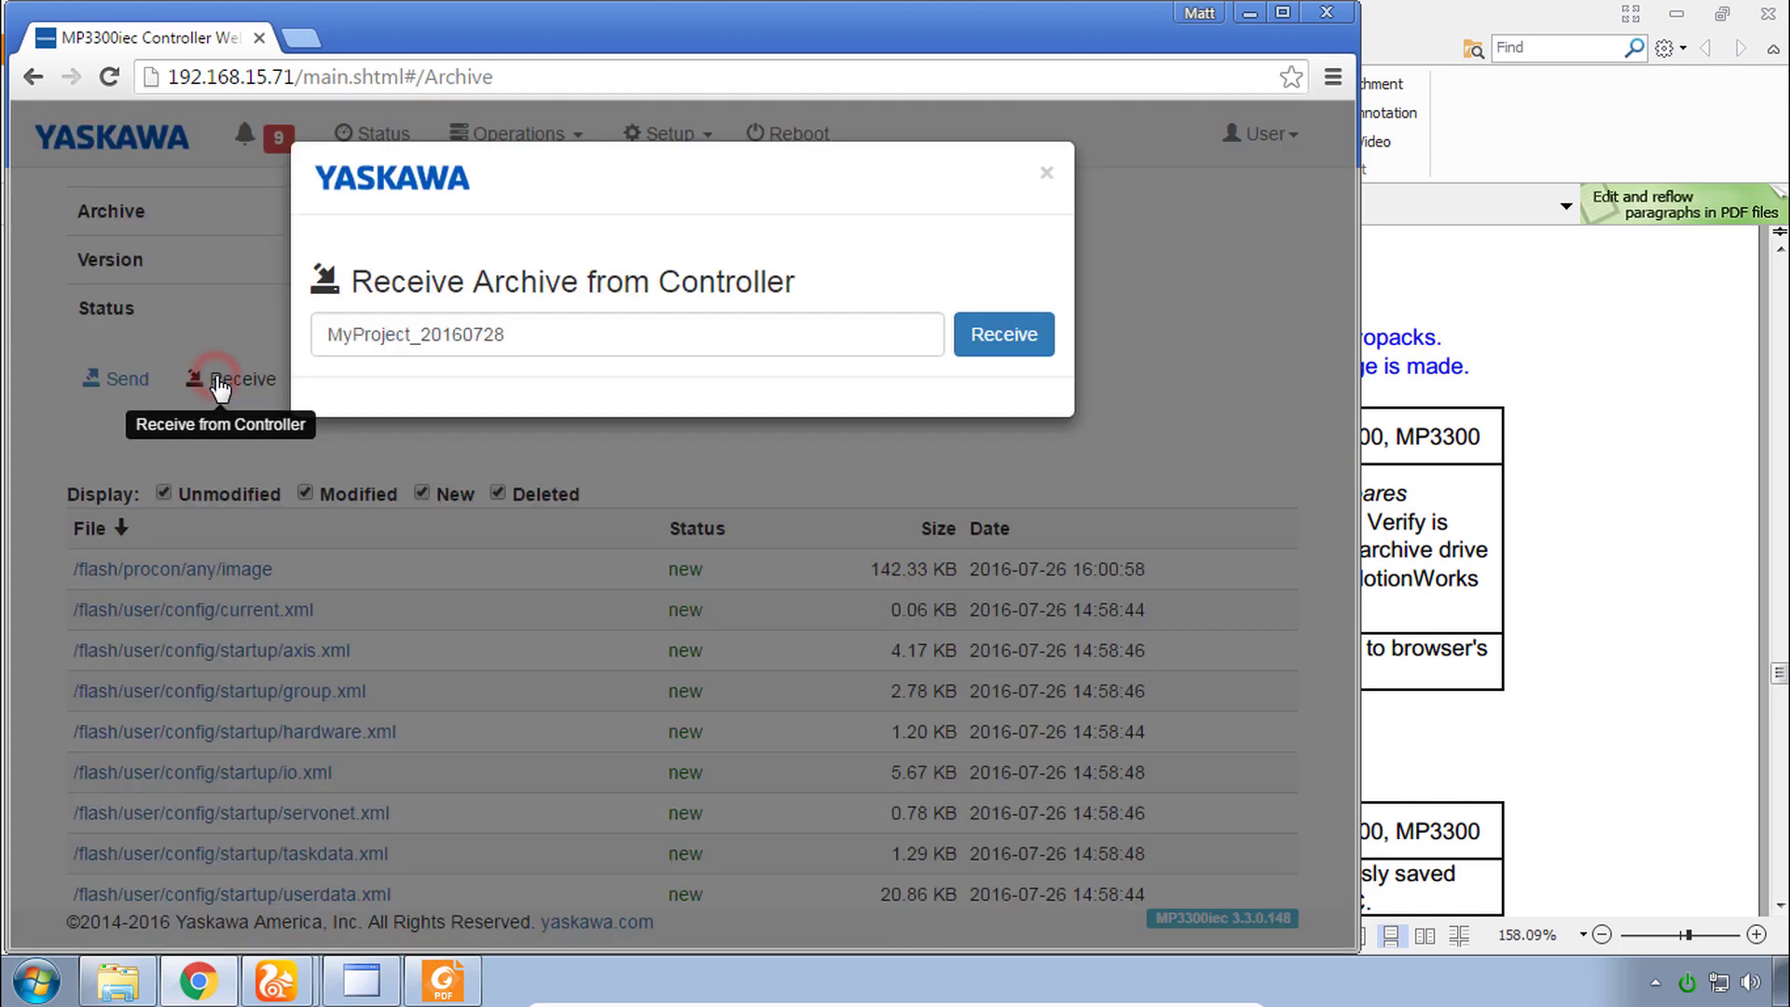
{"action": "left_click", "coordinate": [1025, 337]}
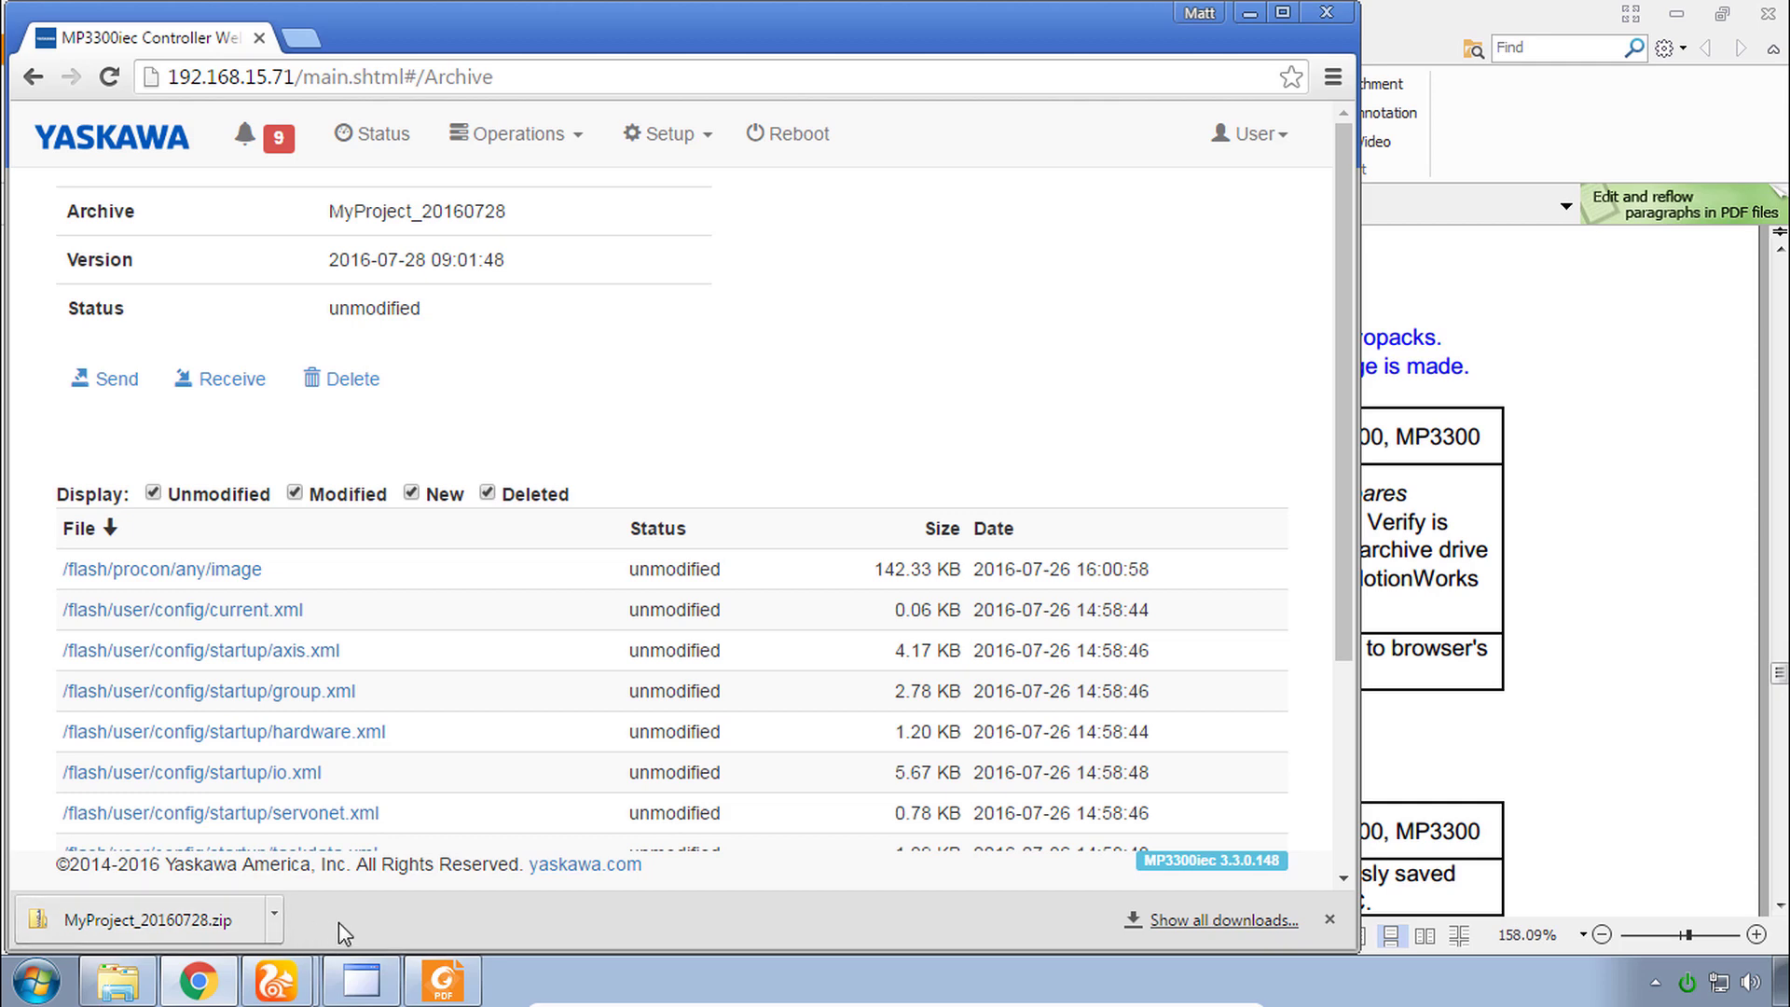
Step: Show the downloaded archive in its folder and select MyProject_20160728 in Downloads
{"action": "left_click", "coordinate": [274, 914]}
{"action": "left_click", "coordinate": [354, 839]}
{"action": "left_click", "coordinate": [871, 457]}
{"action": "left_click", "coordinate": [883, 434]}
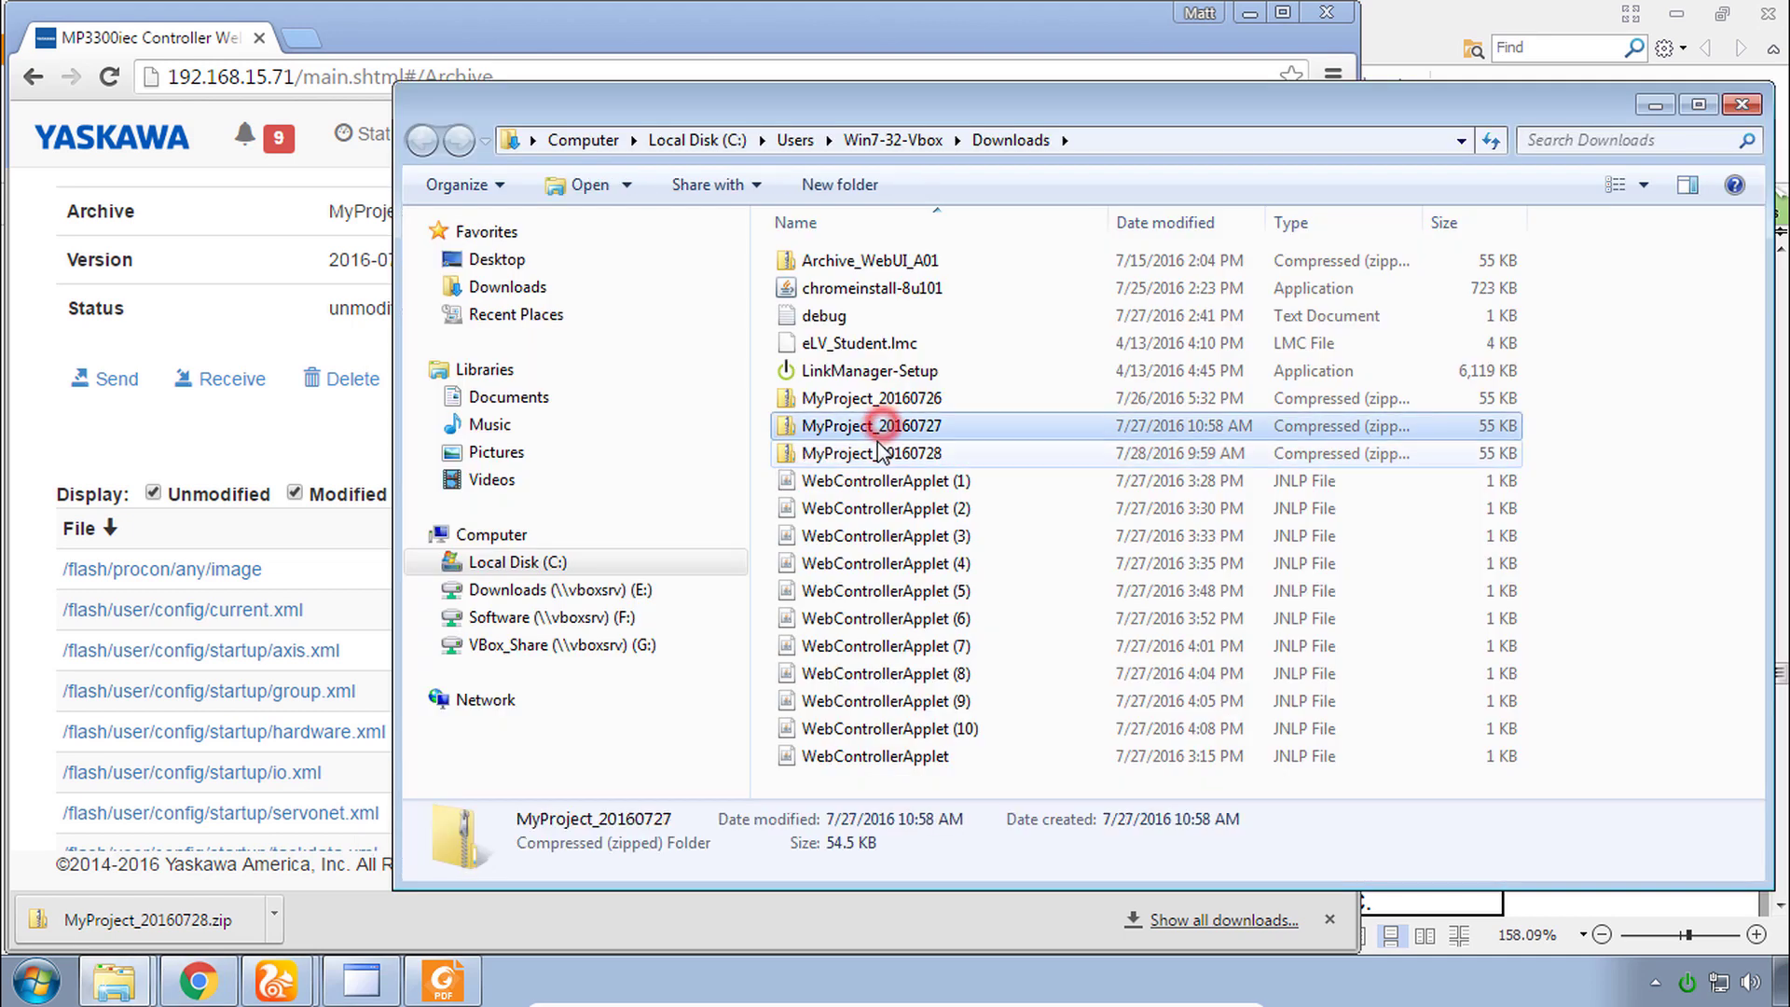
{"action": "left_click", "coordinate": [873, 455]}
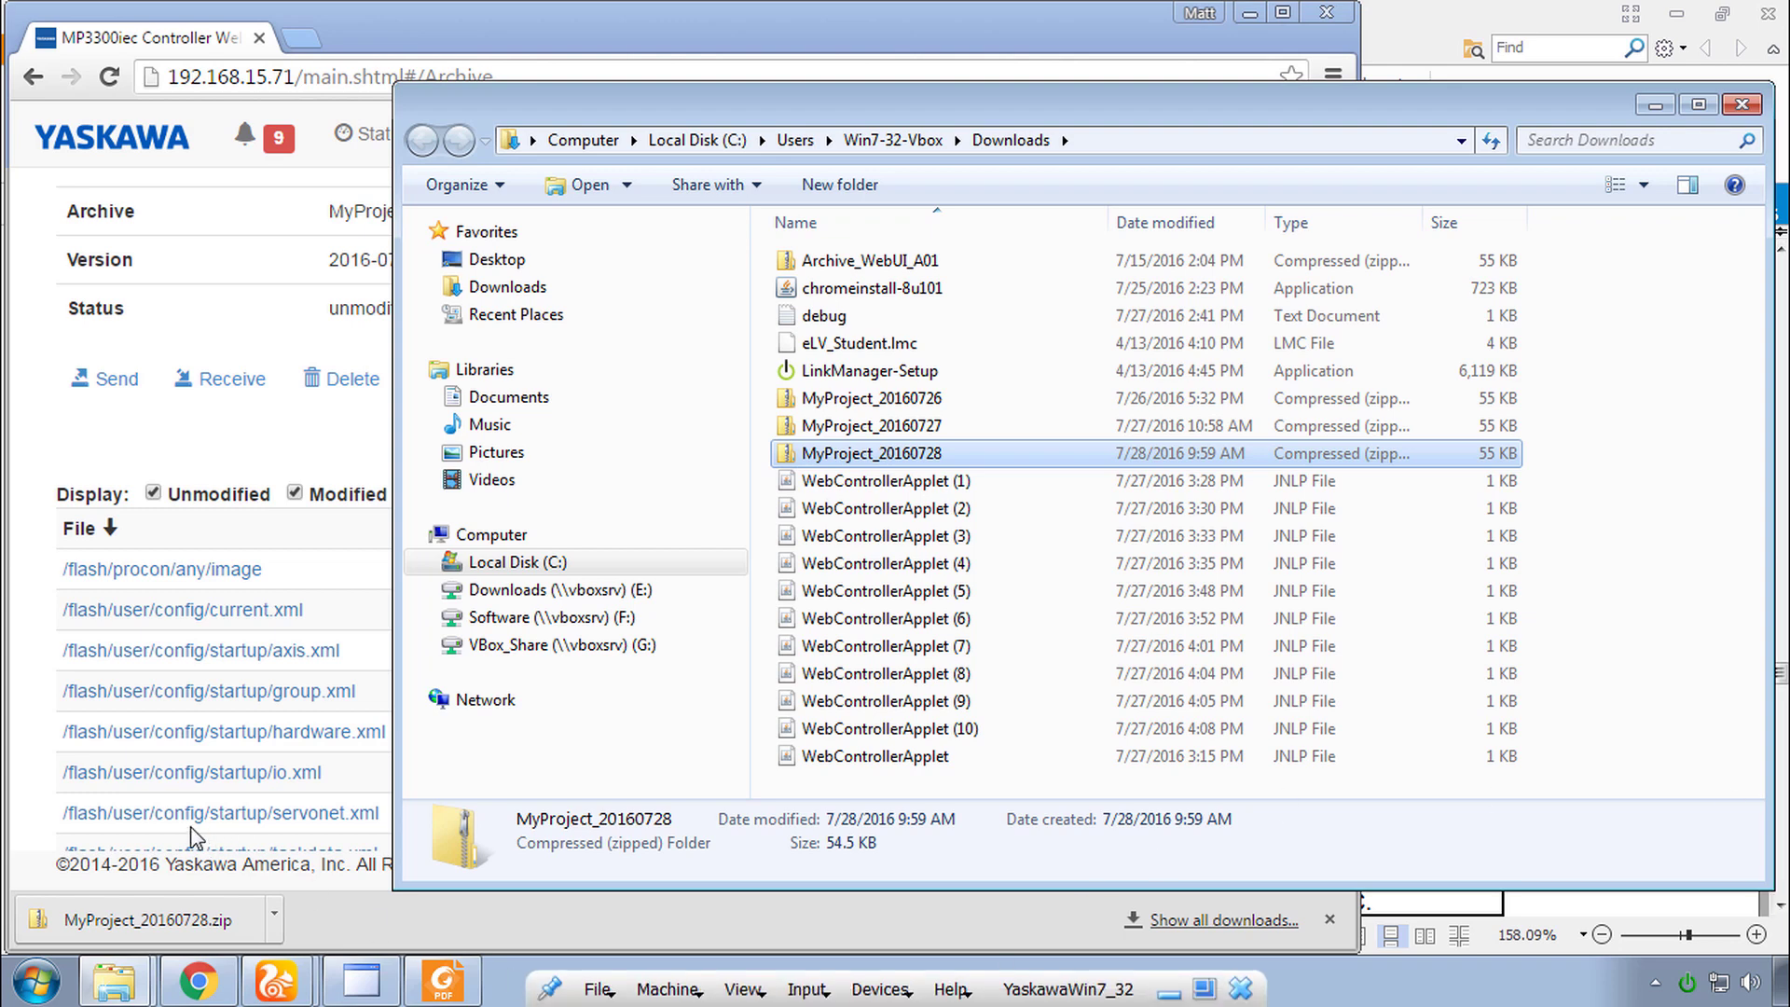
Step: Switch to the already open Yaskawa Remote IO folder window
{"action": "mouse_move", "coordinate": [131, 986]}
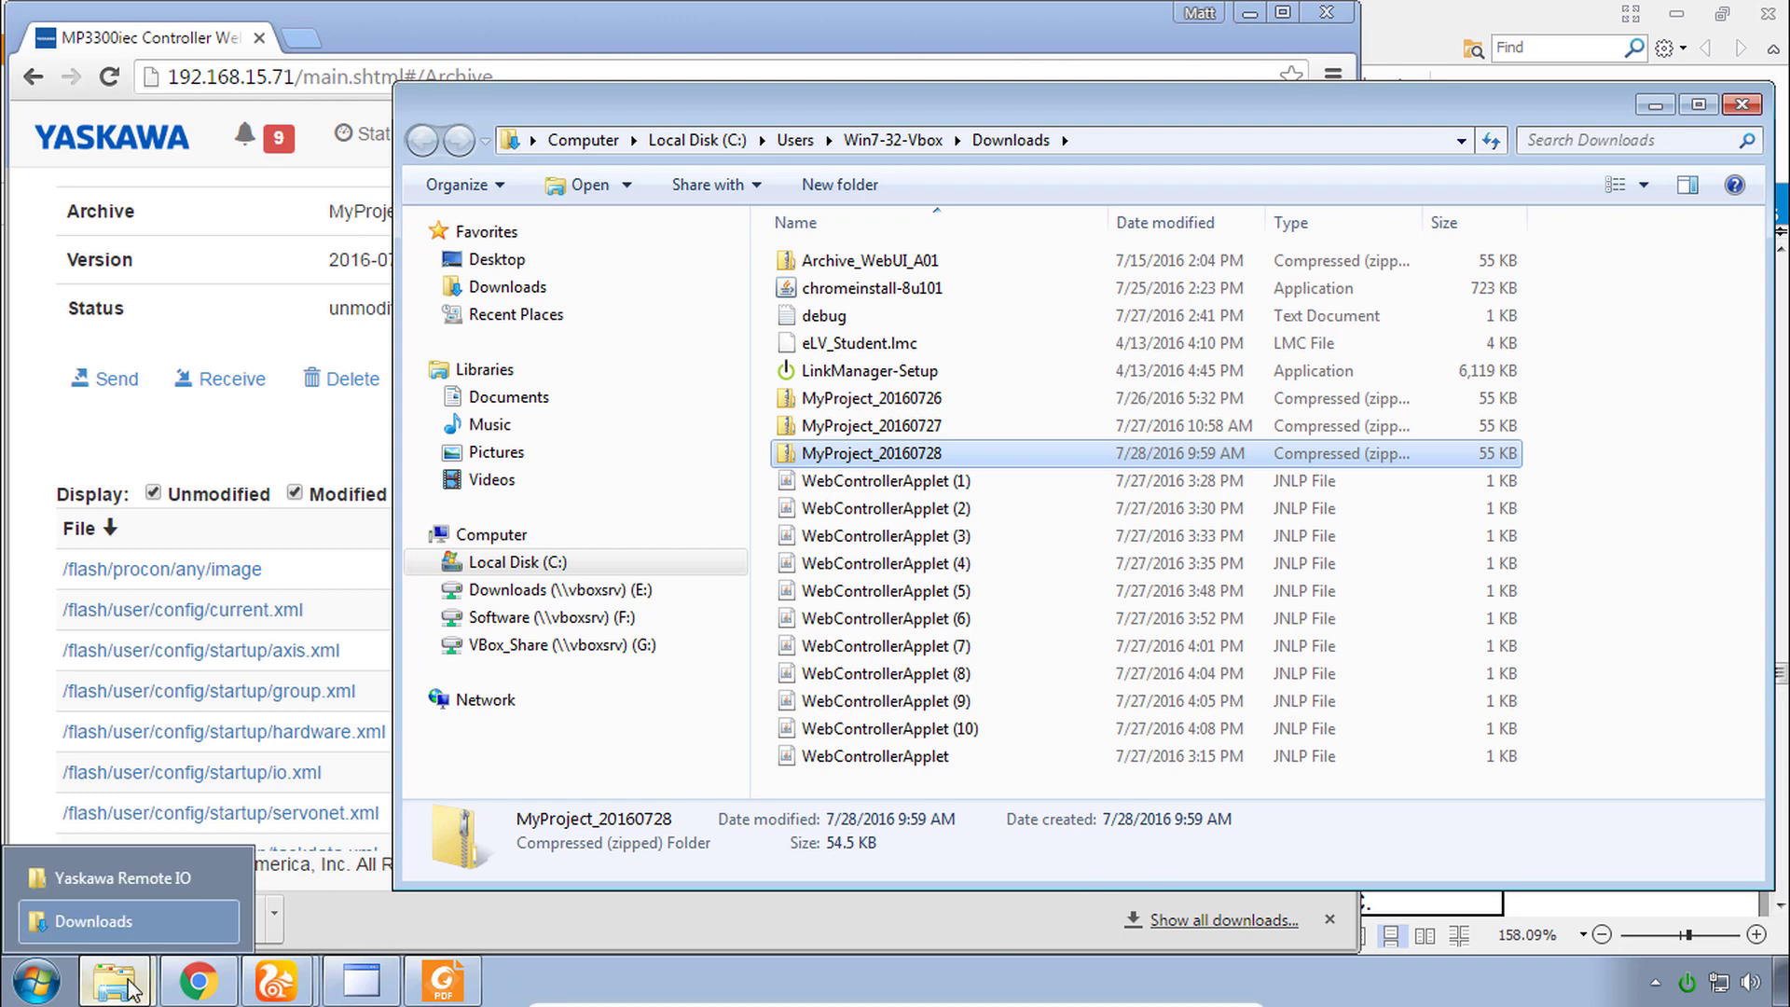
{"action": "left_click", "coordinate": [135, 877]}
{"action": "left_click", "coordinate": [847, 261]}
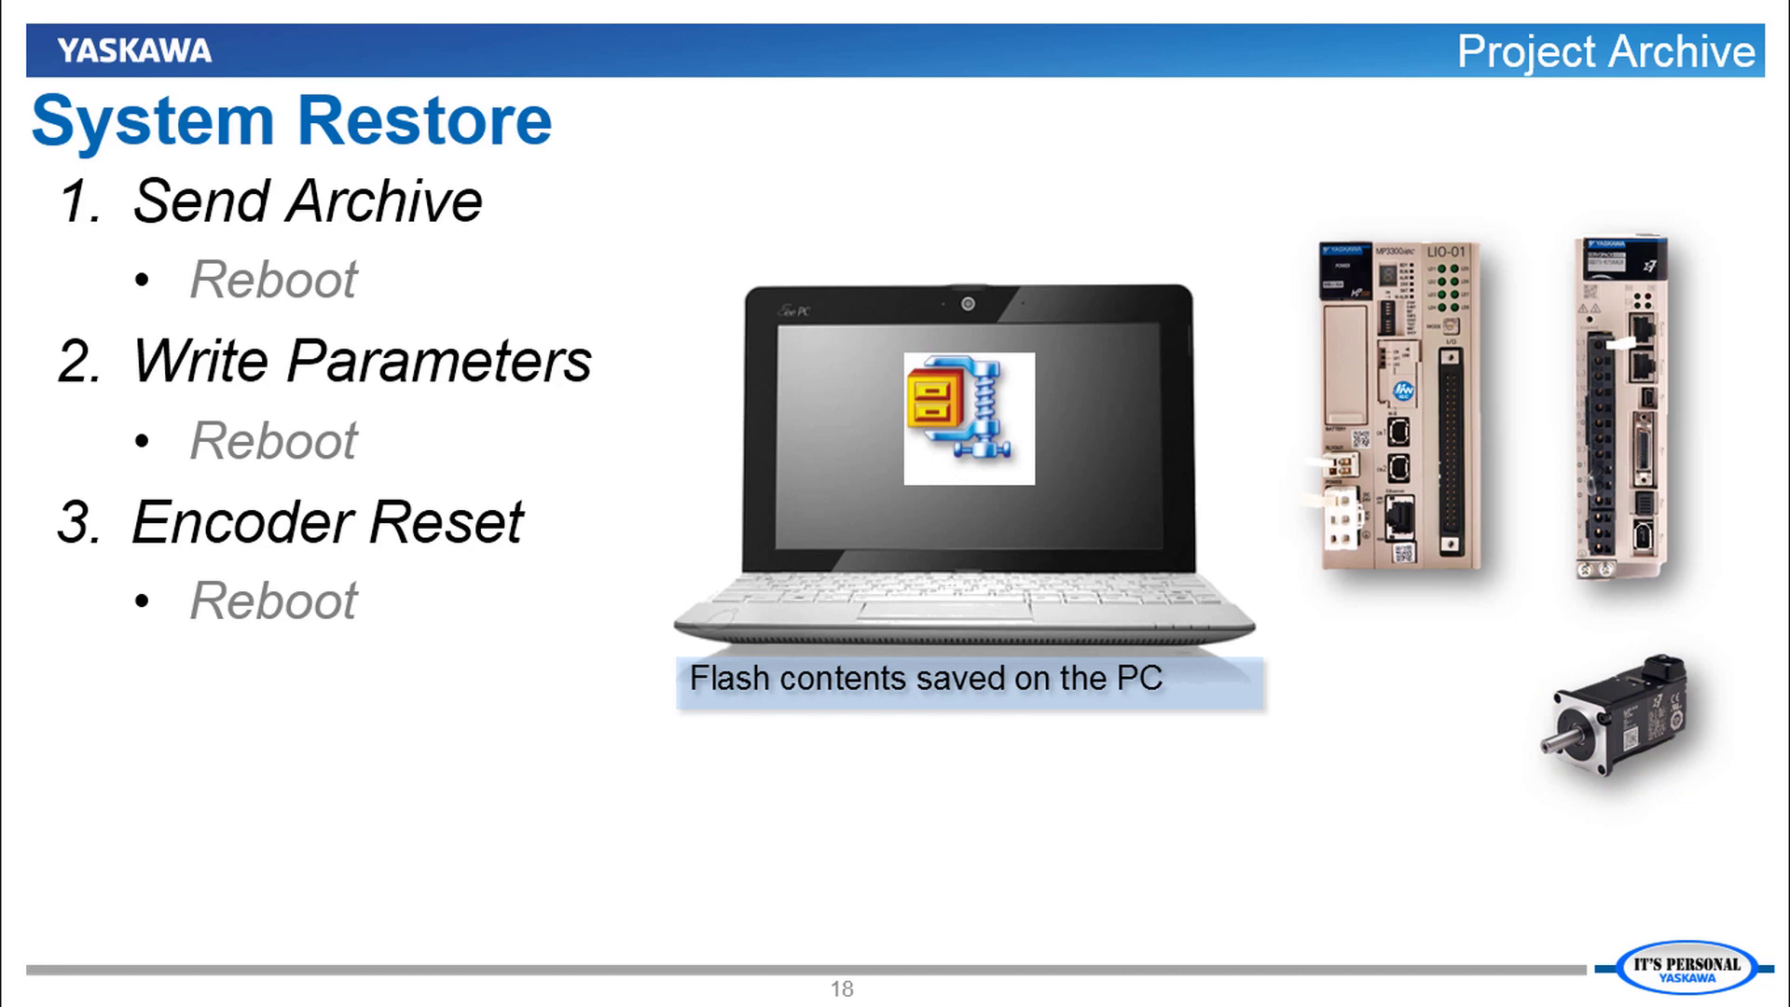
{"action": "left_click", "coordinate": [1632, 1005]}
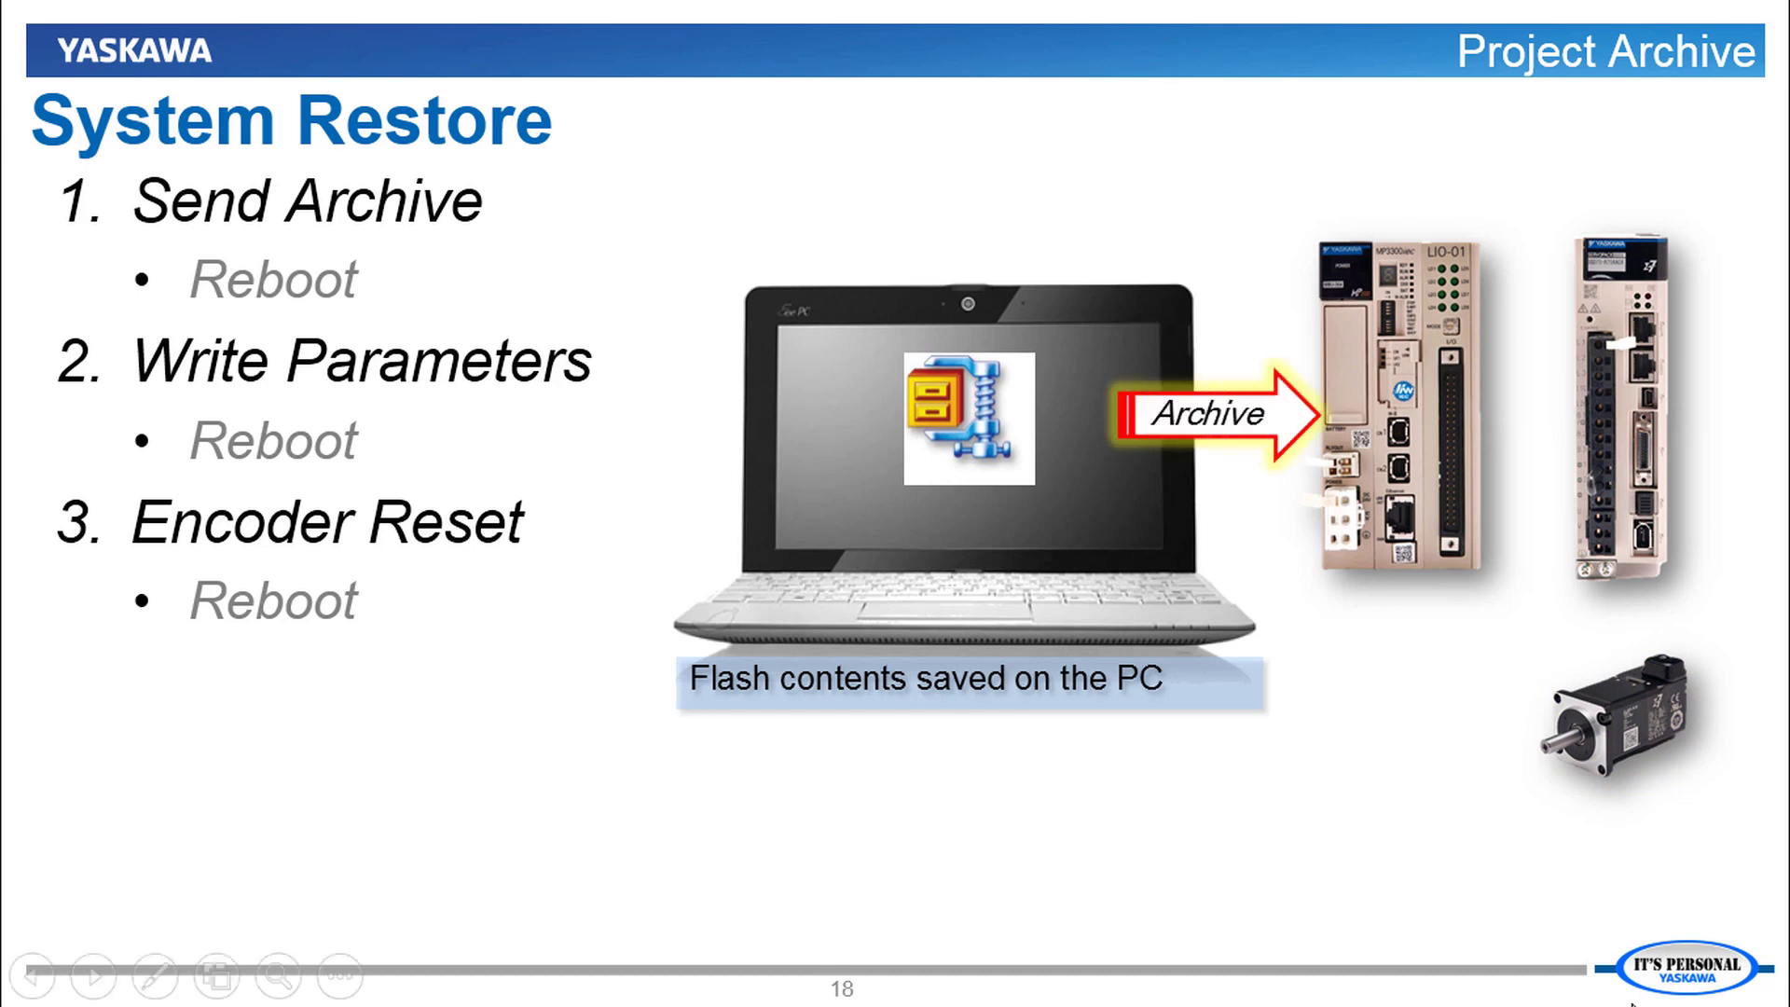
{"action": "left_click", "coordinate": [1633, 1005]}
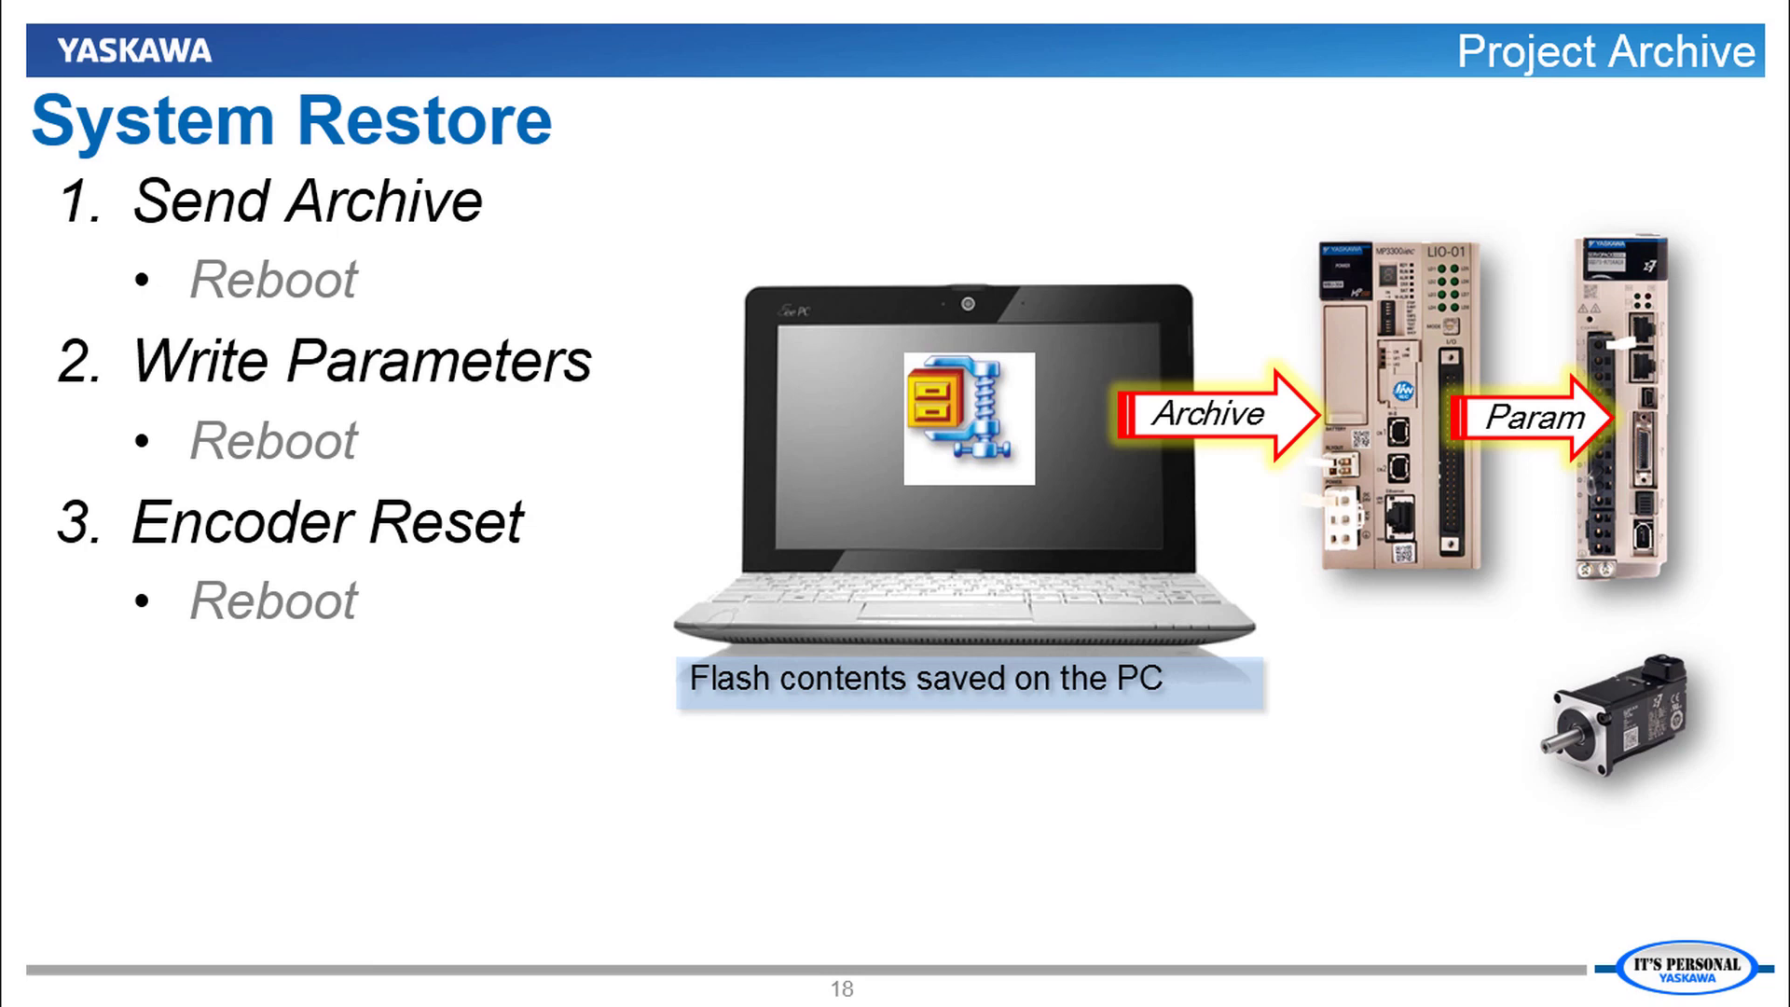
{"action": "left_click", "coordinate": [1632, 1005]}
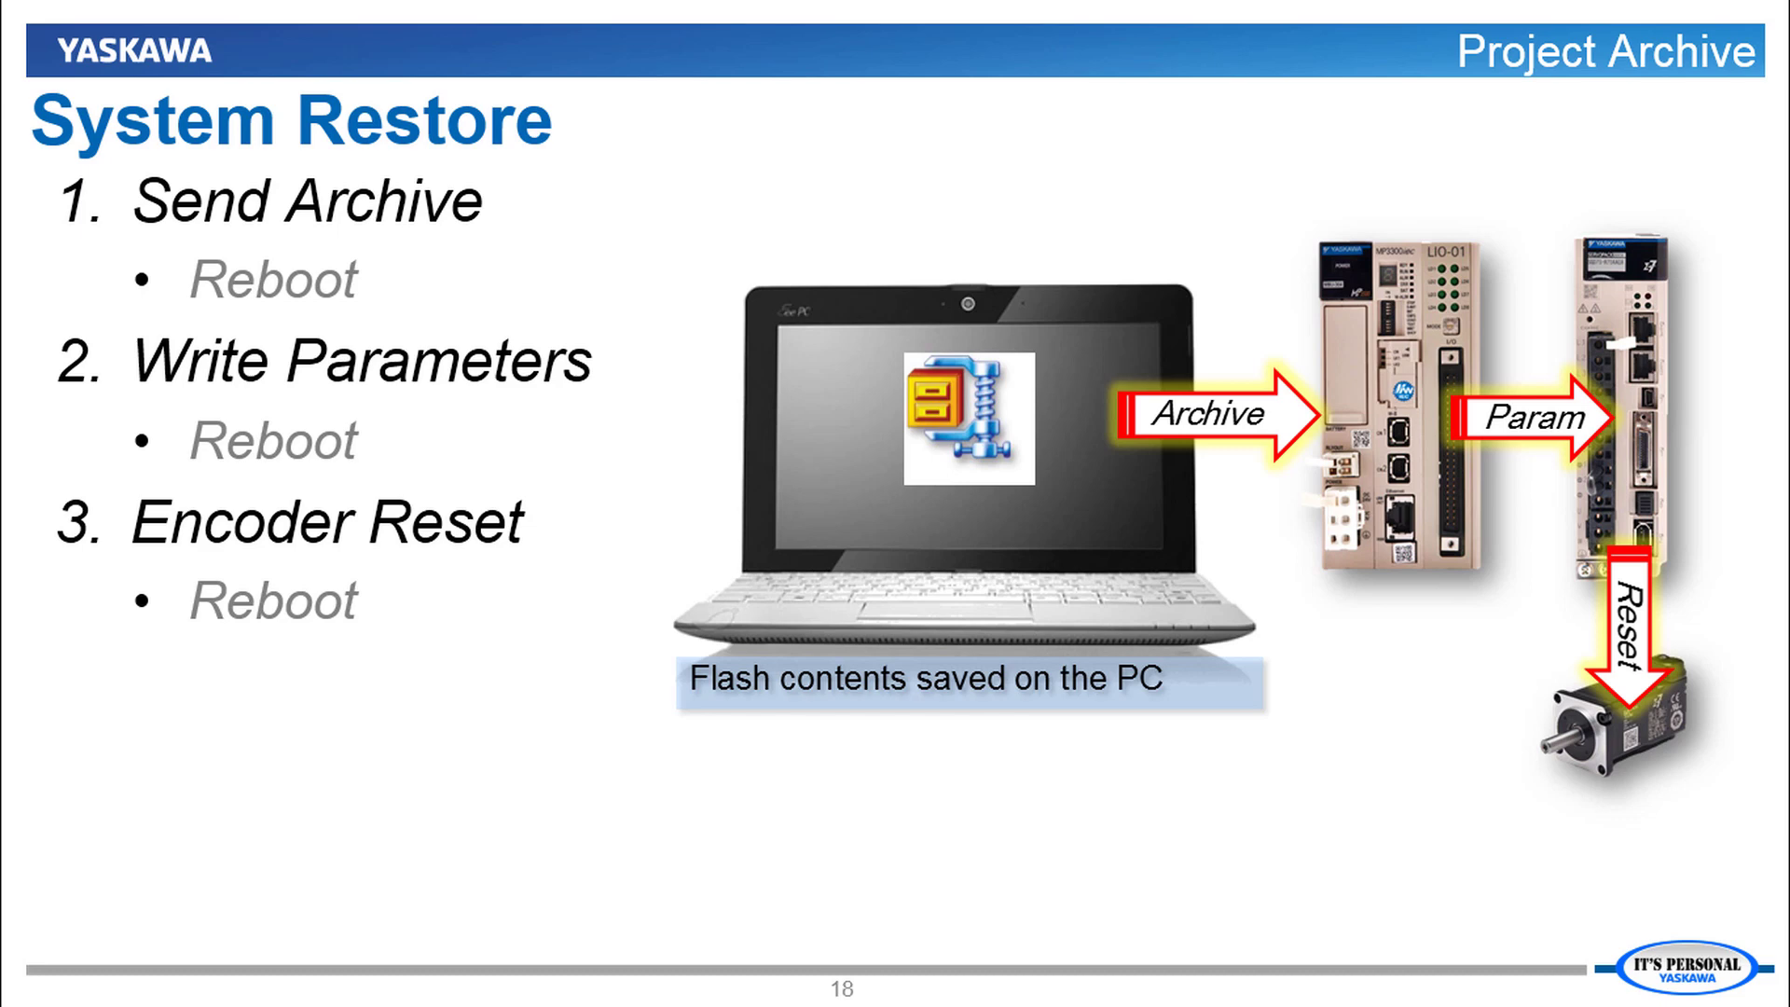
Step: Find procedure 1.A, Startup from Project Archive, in the MPiec Series QRG Rev 3.4 PDF and read its steps
{"action": "scroll", "coordinate": [1187, 705], "scroll_direction": "down", "scroll_amount": 10}
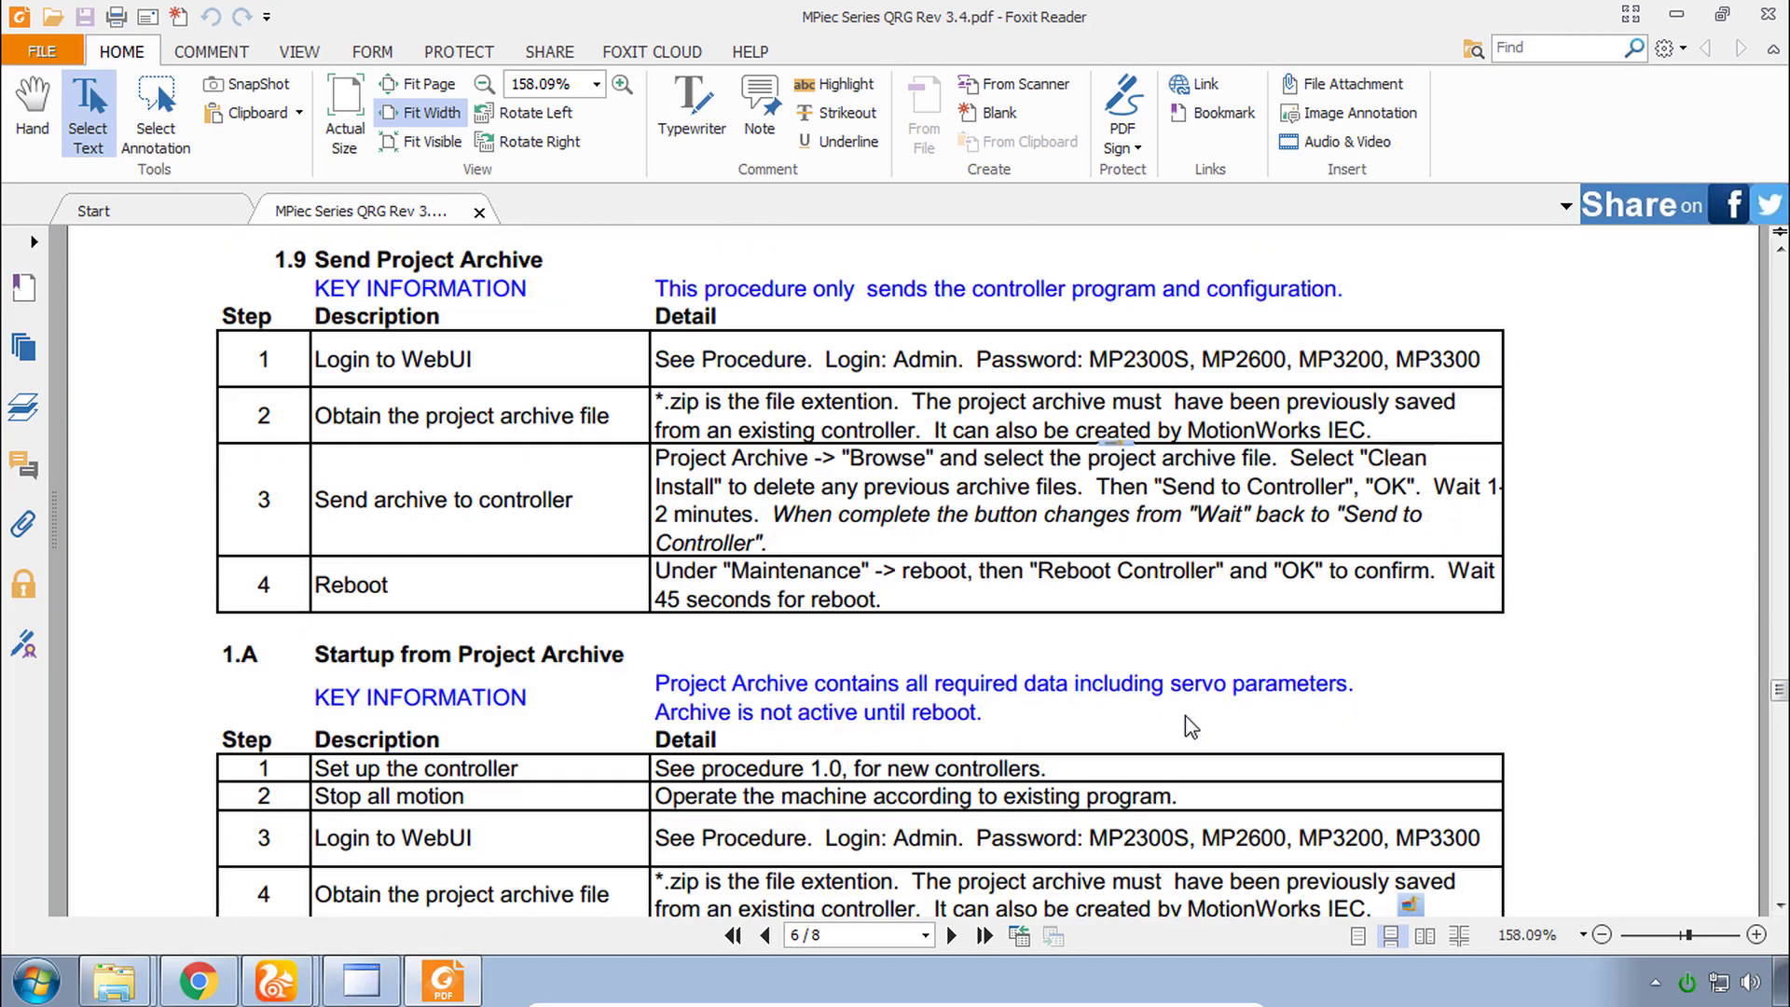
{"action": "scroll", "coordinate": [1187, 705], "scroll_direction": "down", "scroll_amount": 3}
{"action": "scroll", "coordinate": [1187, 706], "scroll_direction": "down", "scroll_amount": 2}
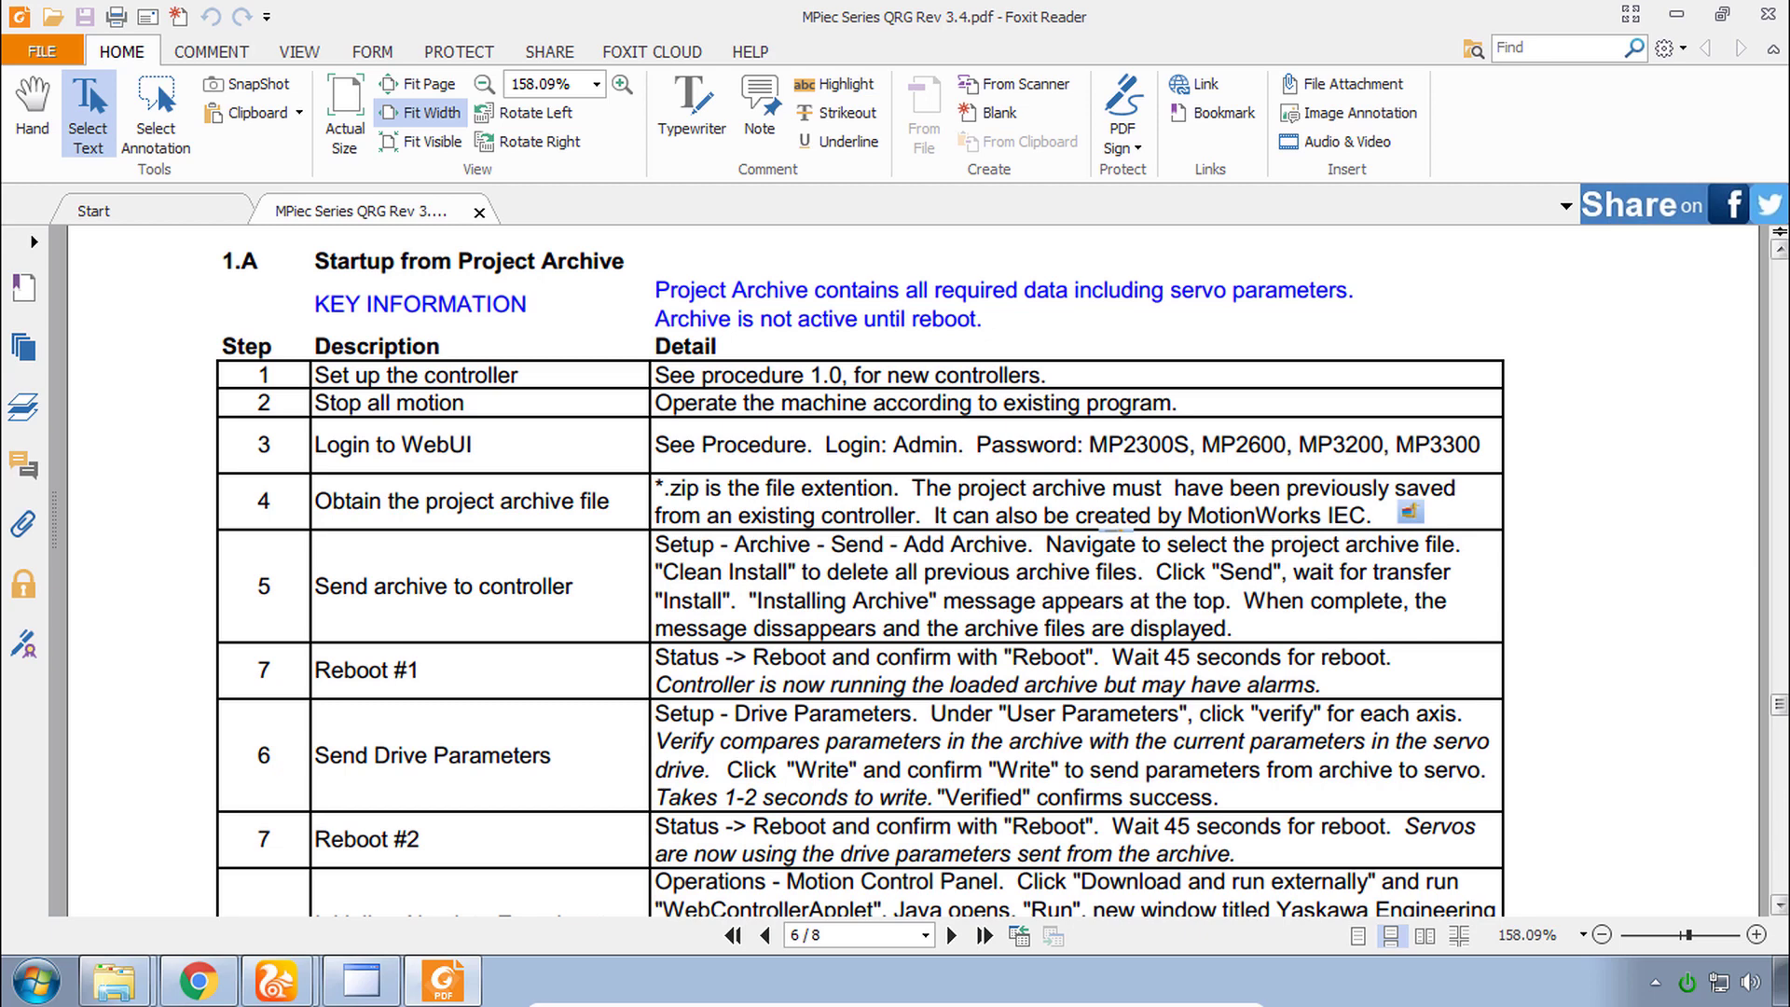
Step: Bring up the Yaskawa Remote IO window and move it clear of the procedure's step and description columns
{"action": "key", "text": "alt+Tab"}
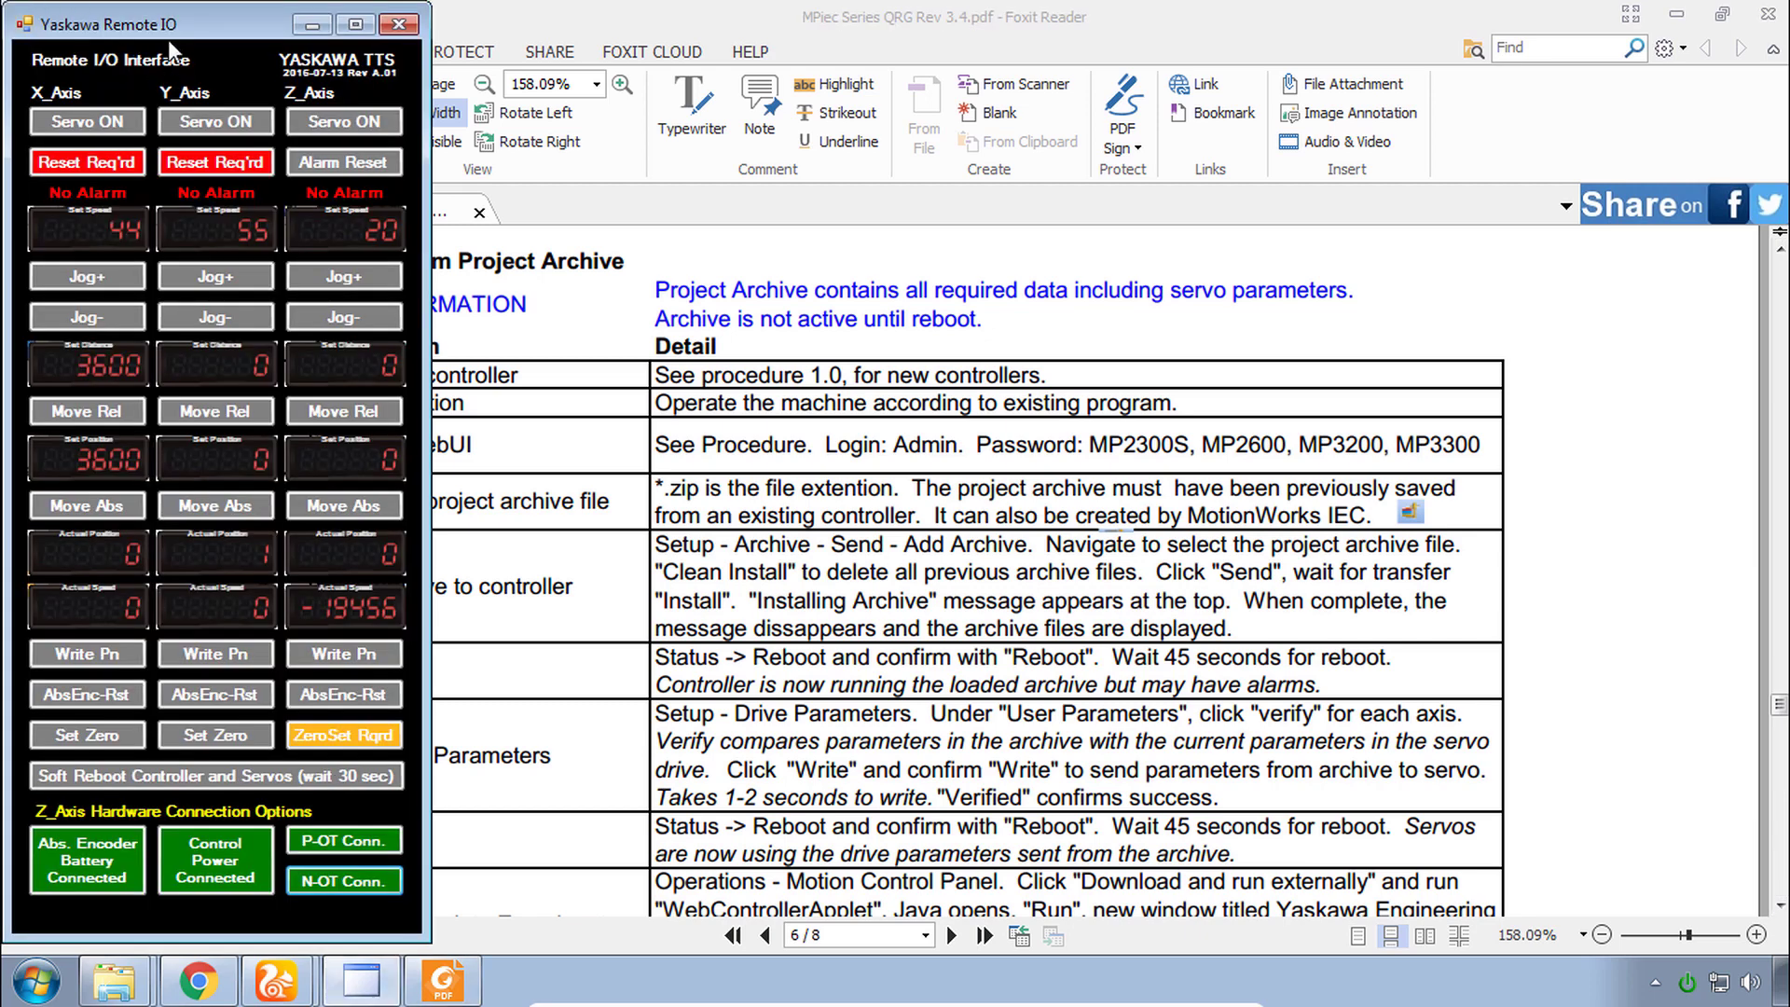
{"action": "left_click_drag", "start_coordinate": [199, 25], "coordinate": [1556, 26]}
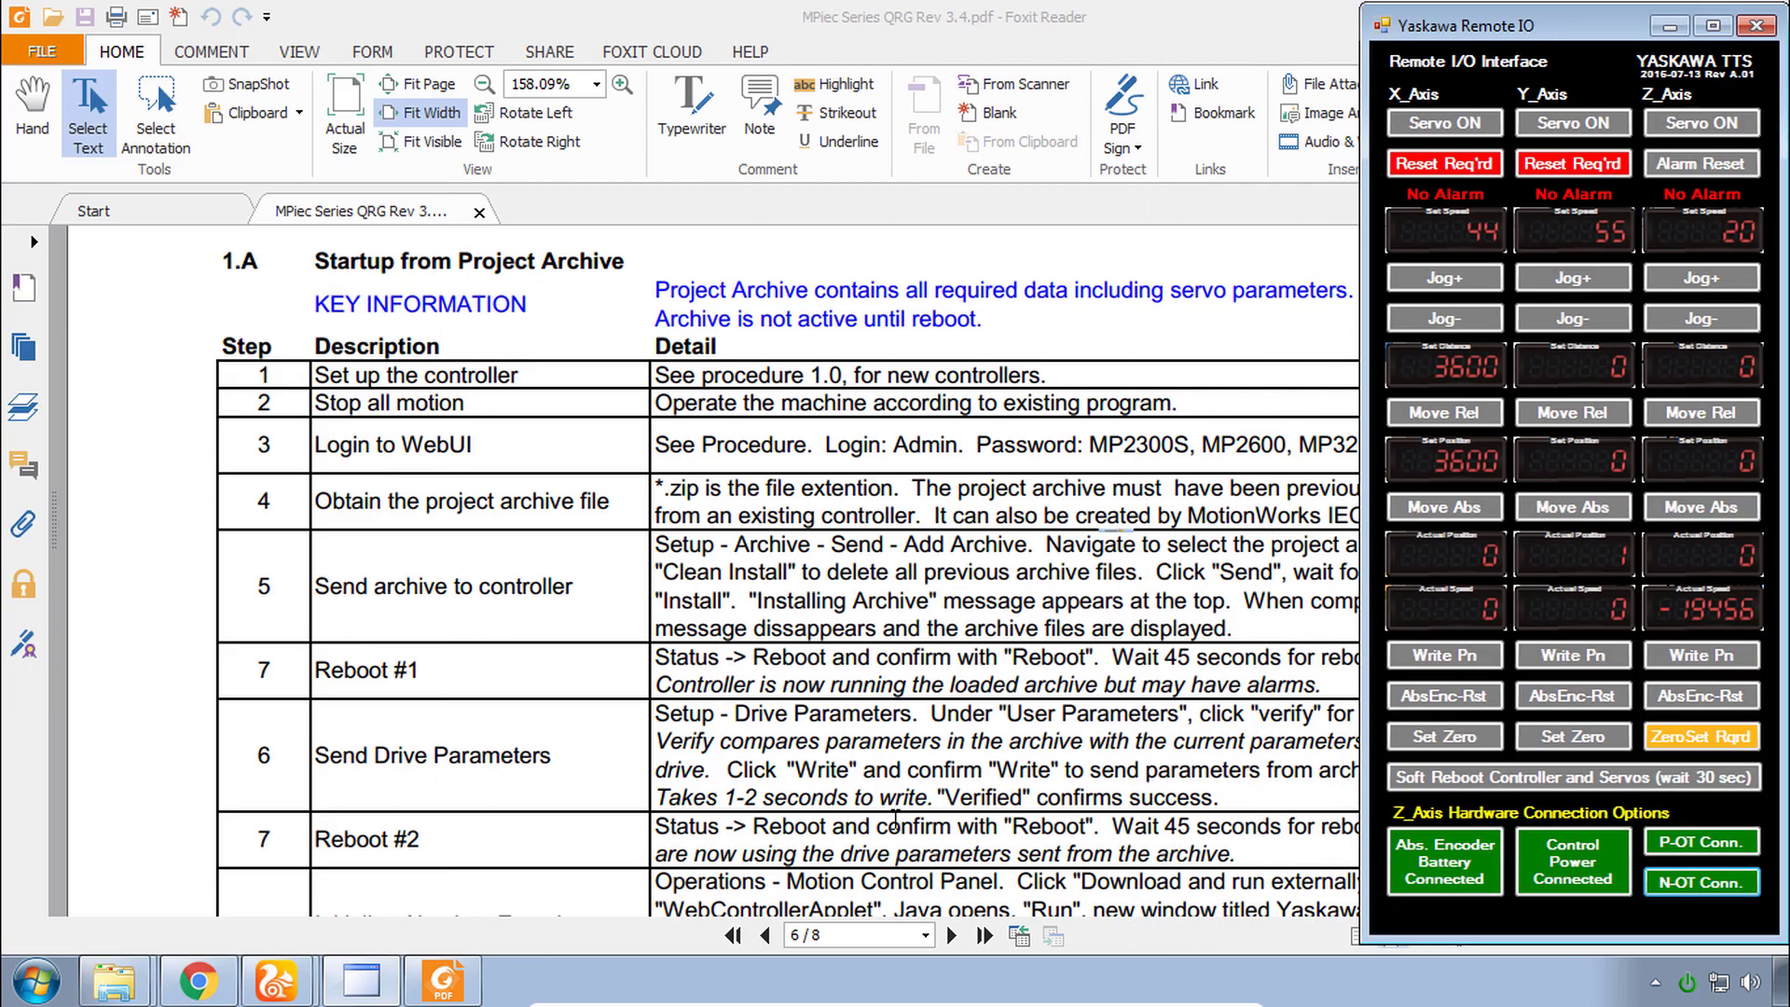
Step: Switch to Chrome and, on the controller's Archive page, add Archive_WebUI_20160726 as the archive to send to the controller
{"action": "left_click", "coordinate": [198, 981]}
{"action": "left_click", "coordinate": [679, 122]}
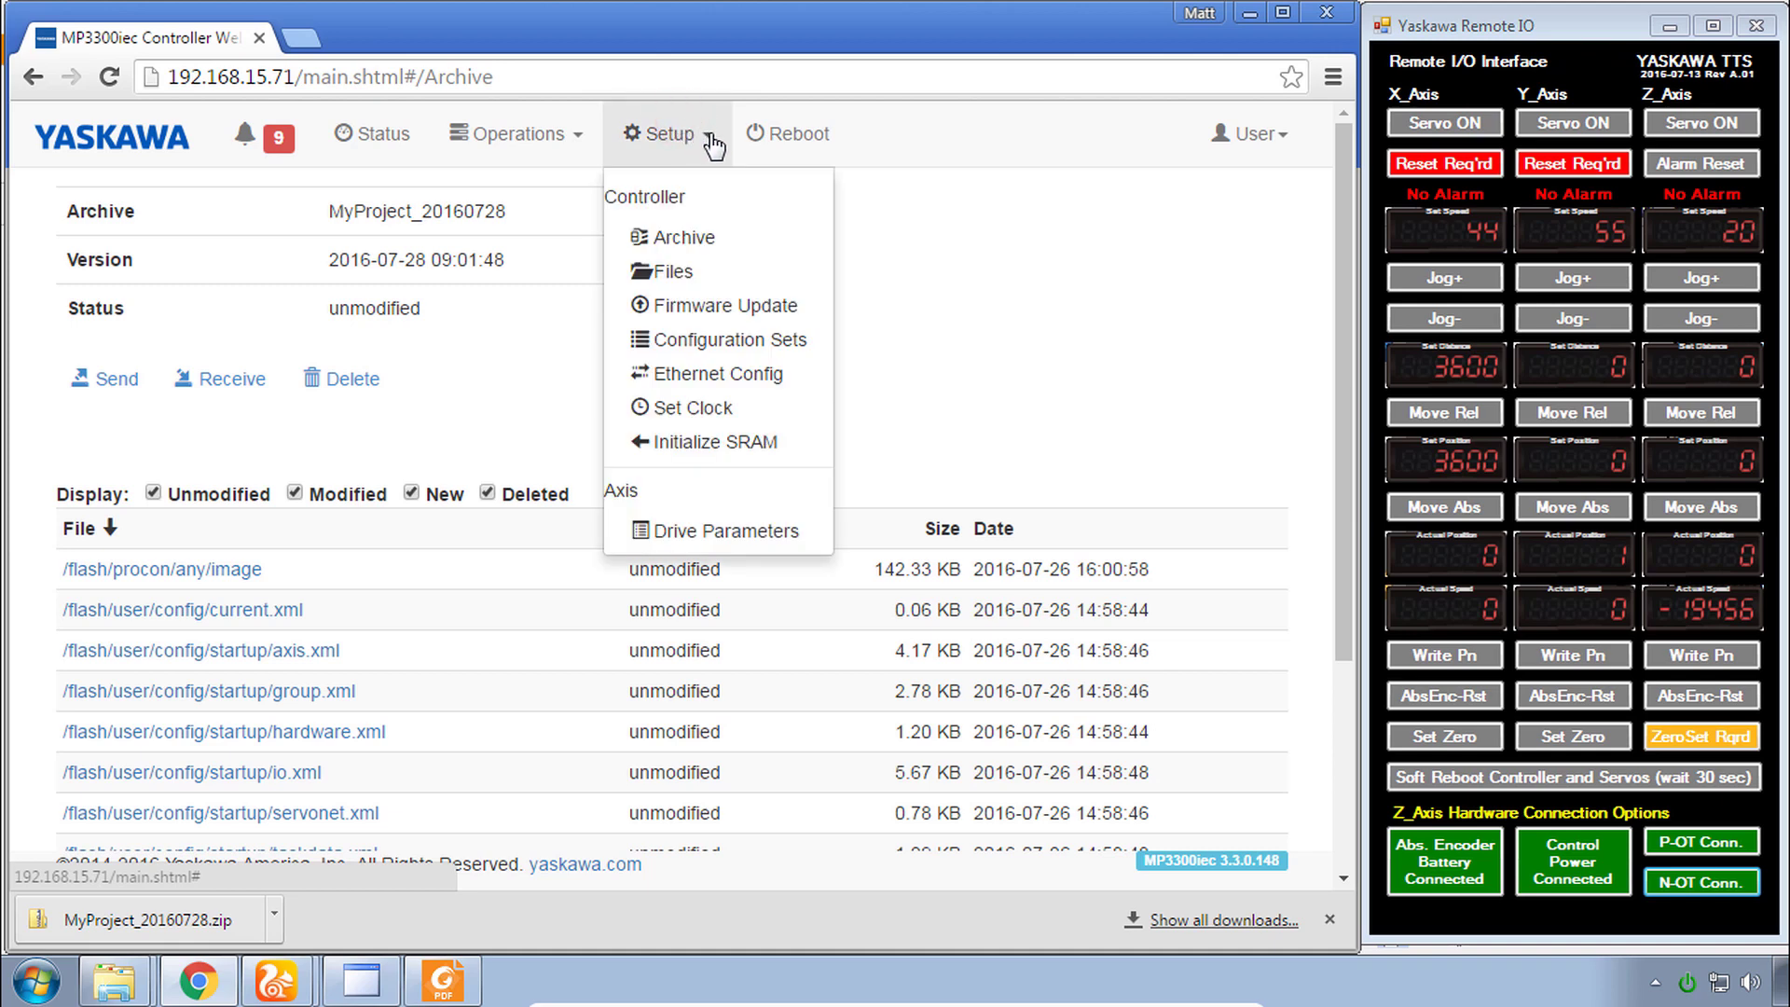
{"action": "left_click", "coordinate": [682, 244]}
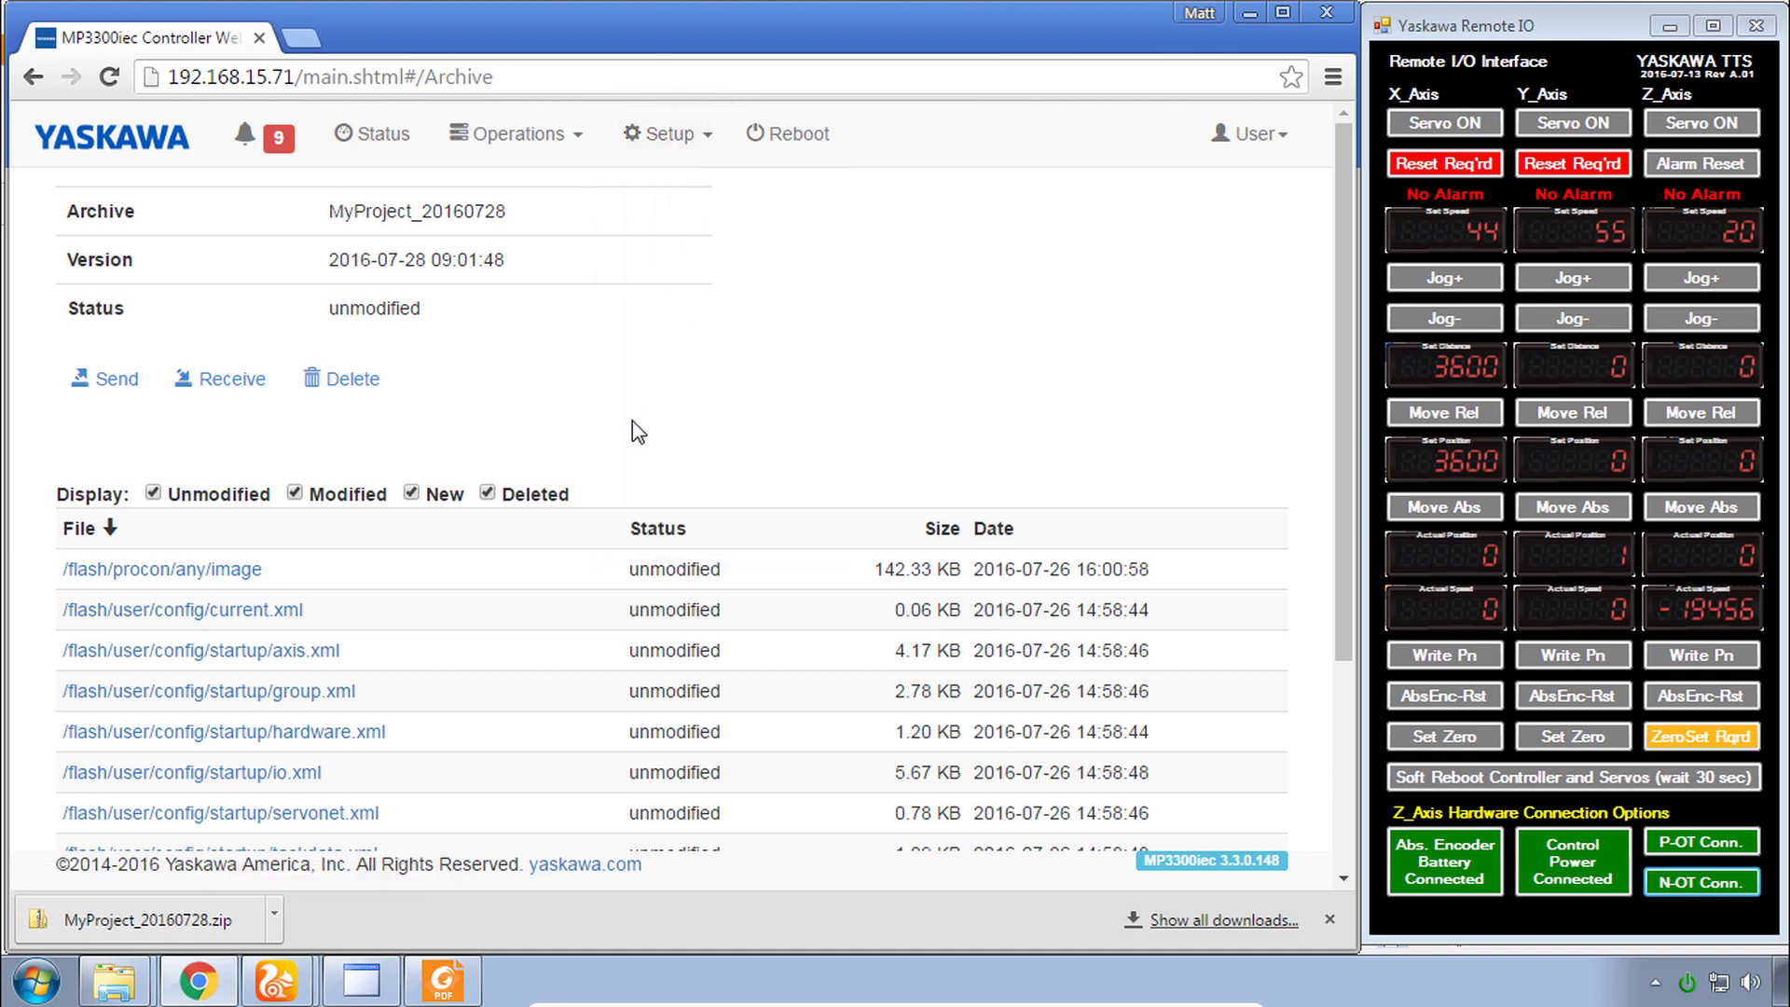
{"action": "left_click", "coordinate": [105, 387]}
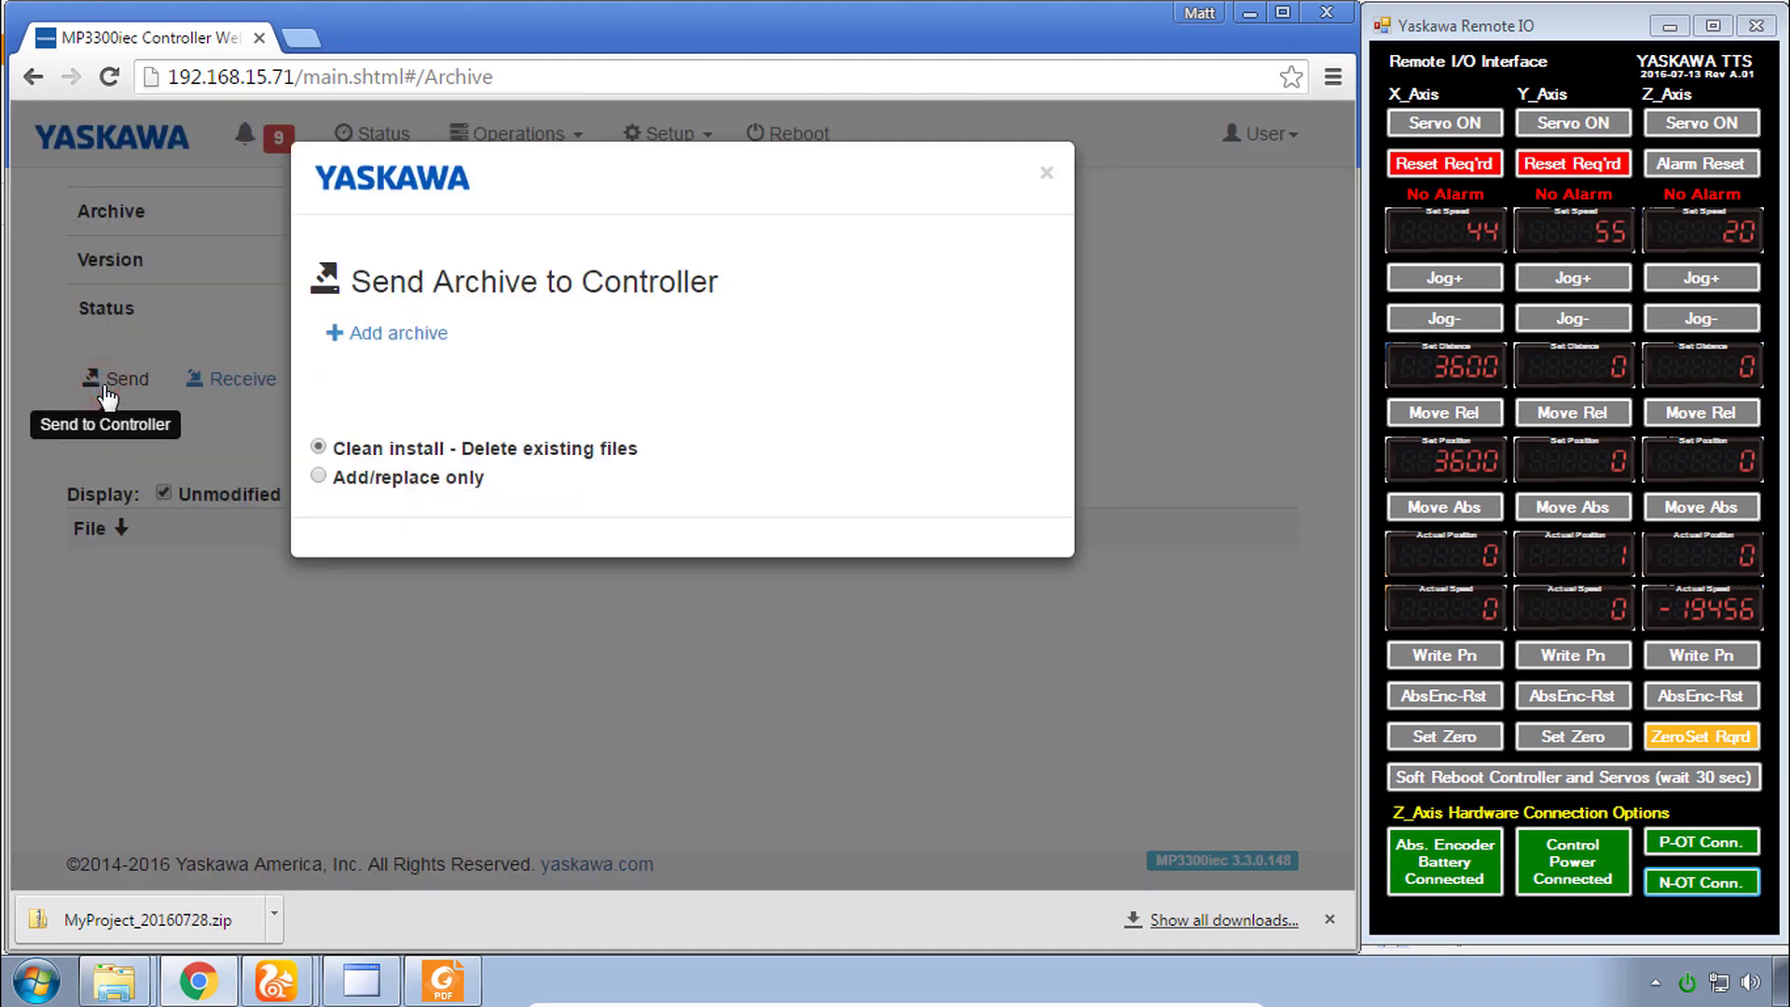
{"action": "left_click", "coordinate": [395, 347]}
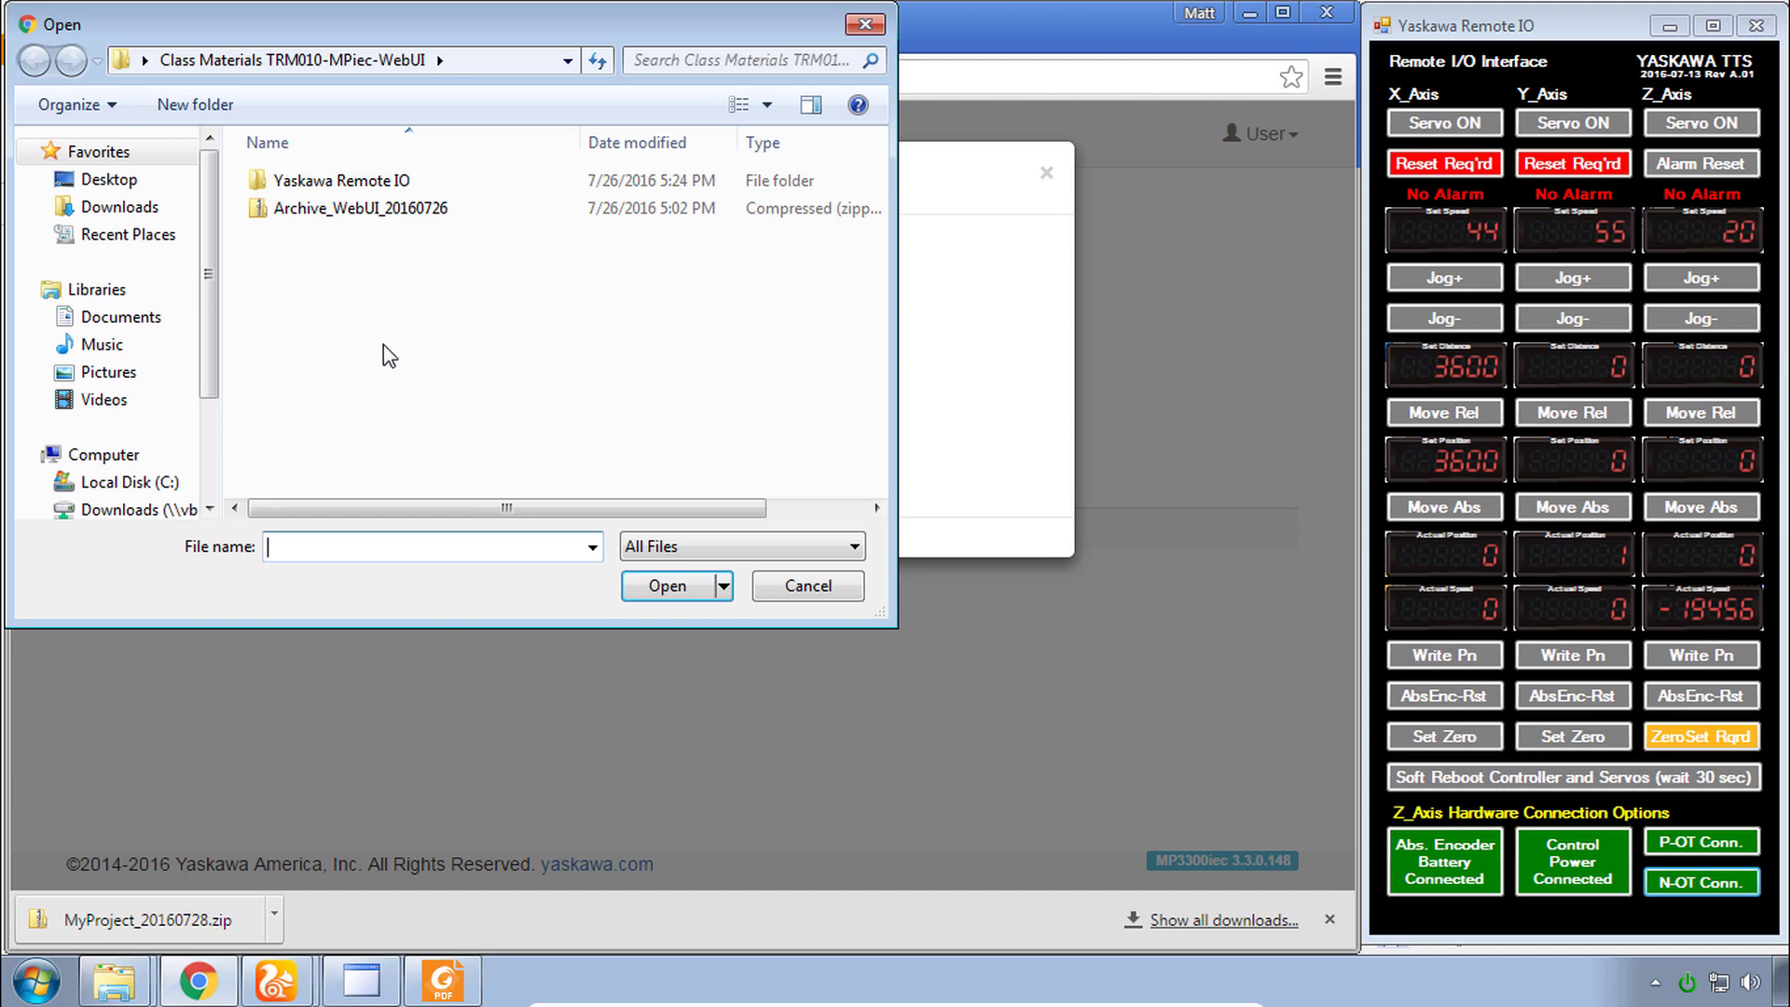
{"action": "left_click", "coordinate": [300, 212]}
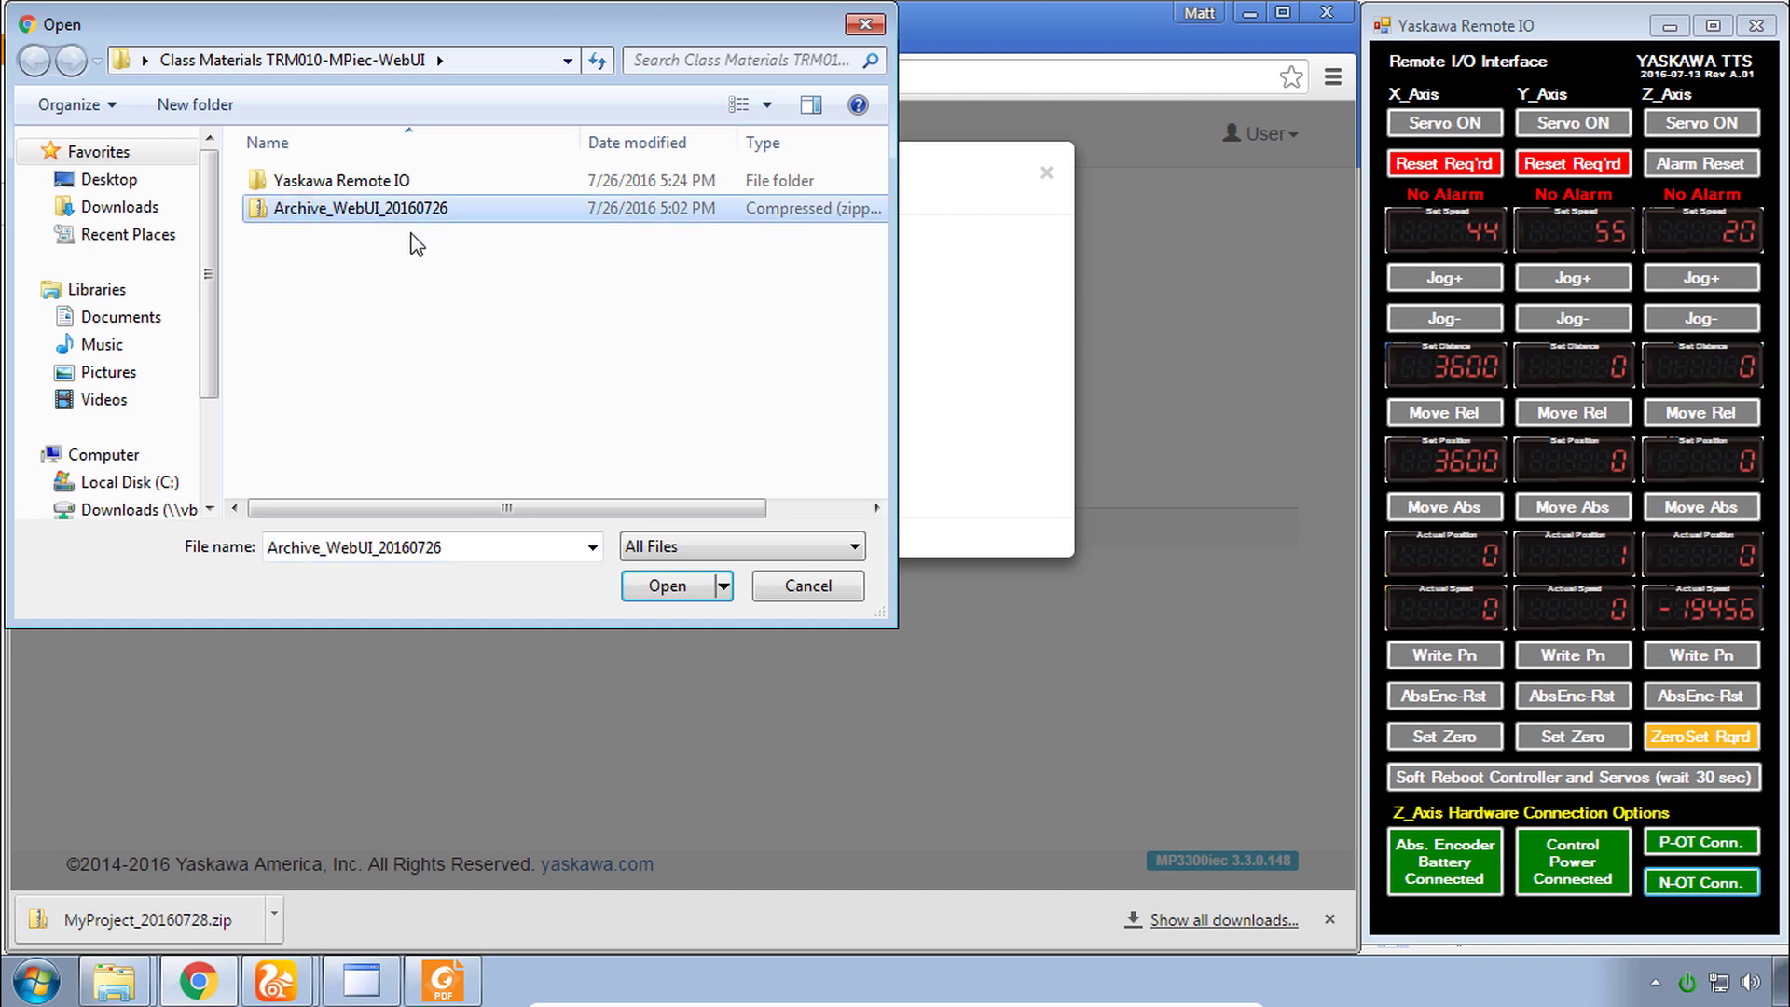
{"action": "left_click", "coordinate": [667, 587]}
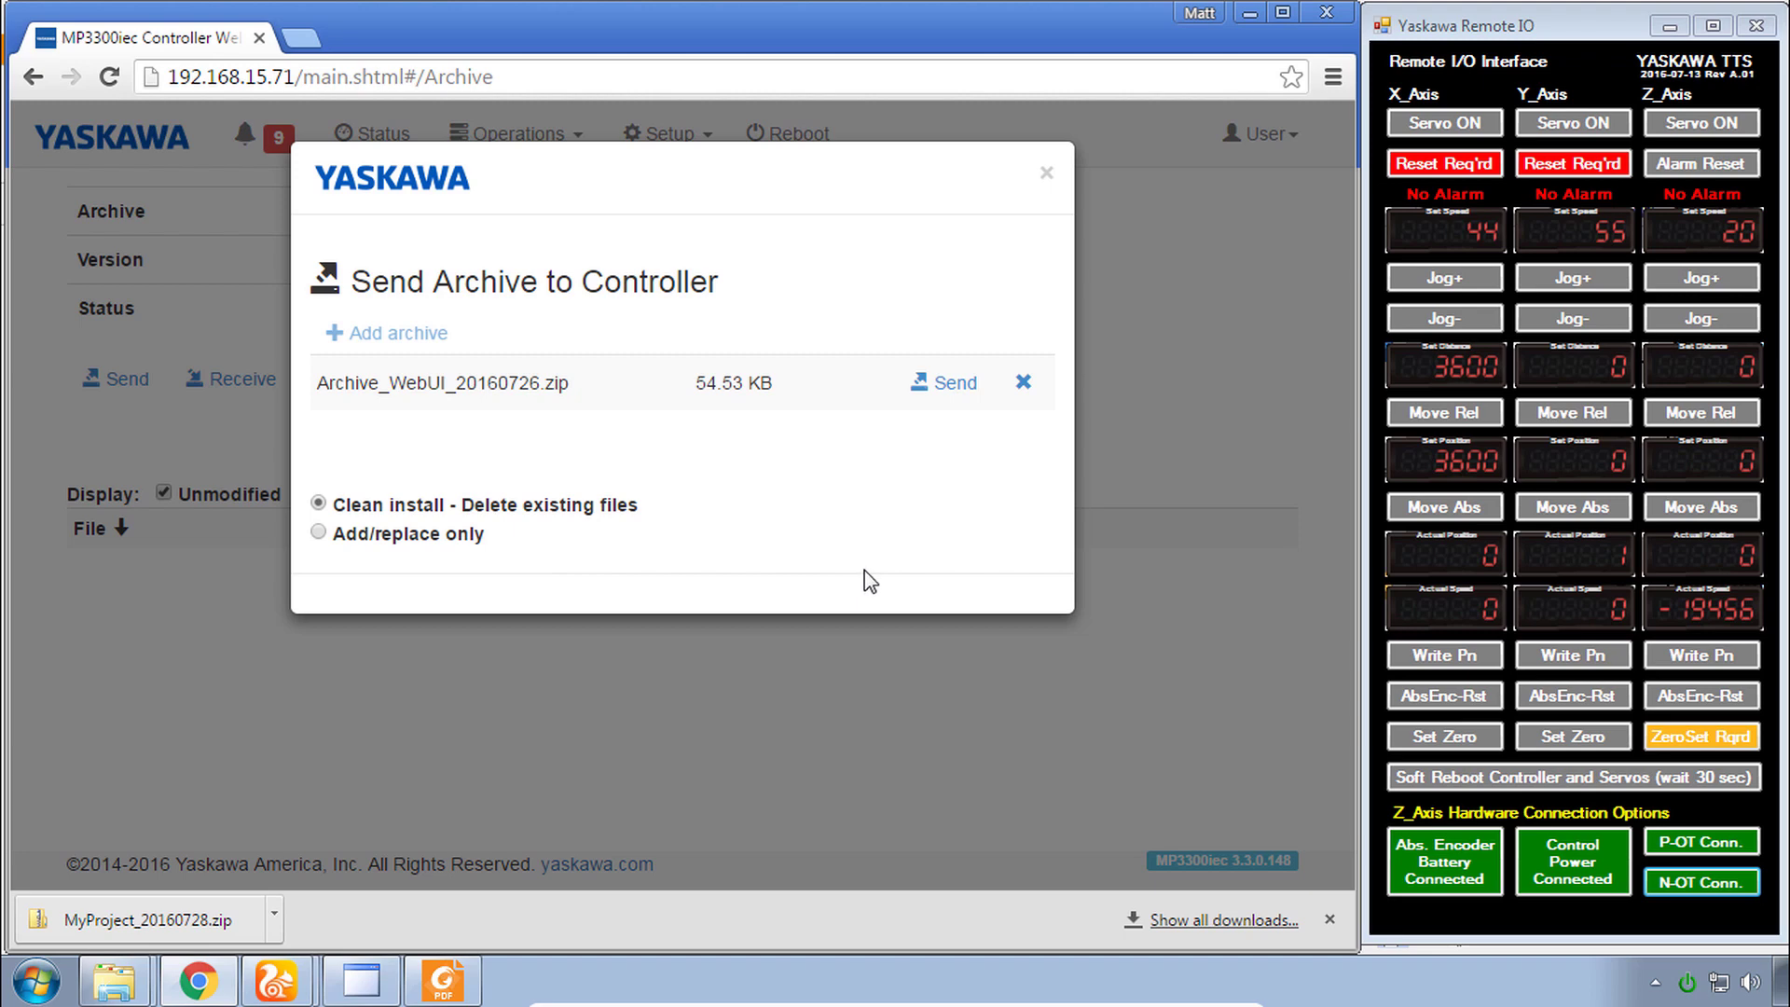
Step: Send Archive_WebUI_20160726.zip to the controller, install it with the clean install option, and check the installed file list
{"action": "left_click", "coordinate": [950, 392]}
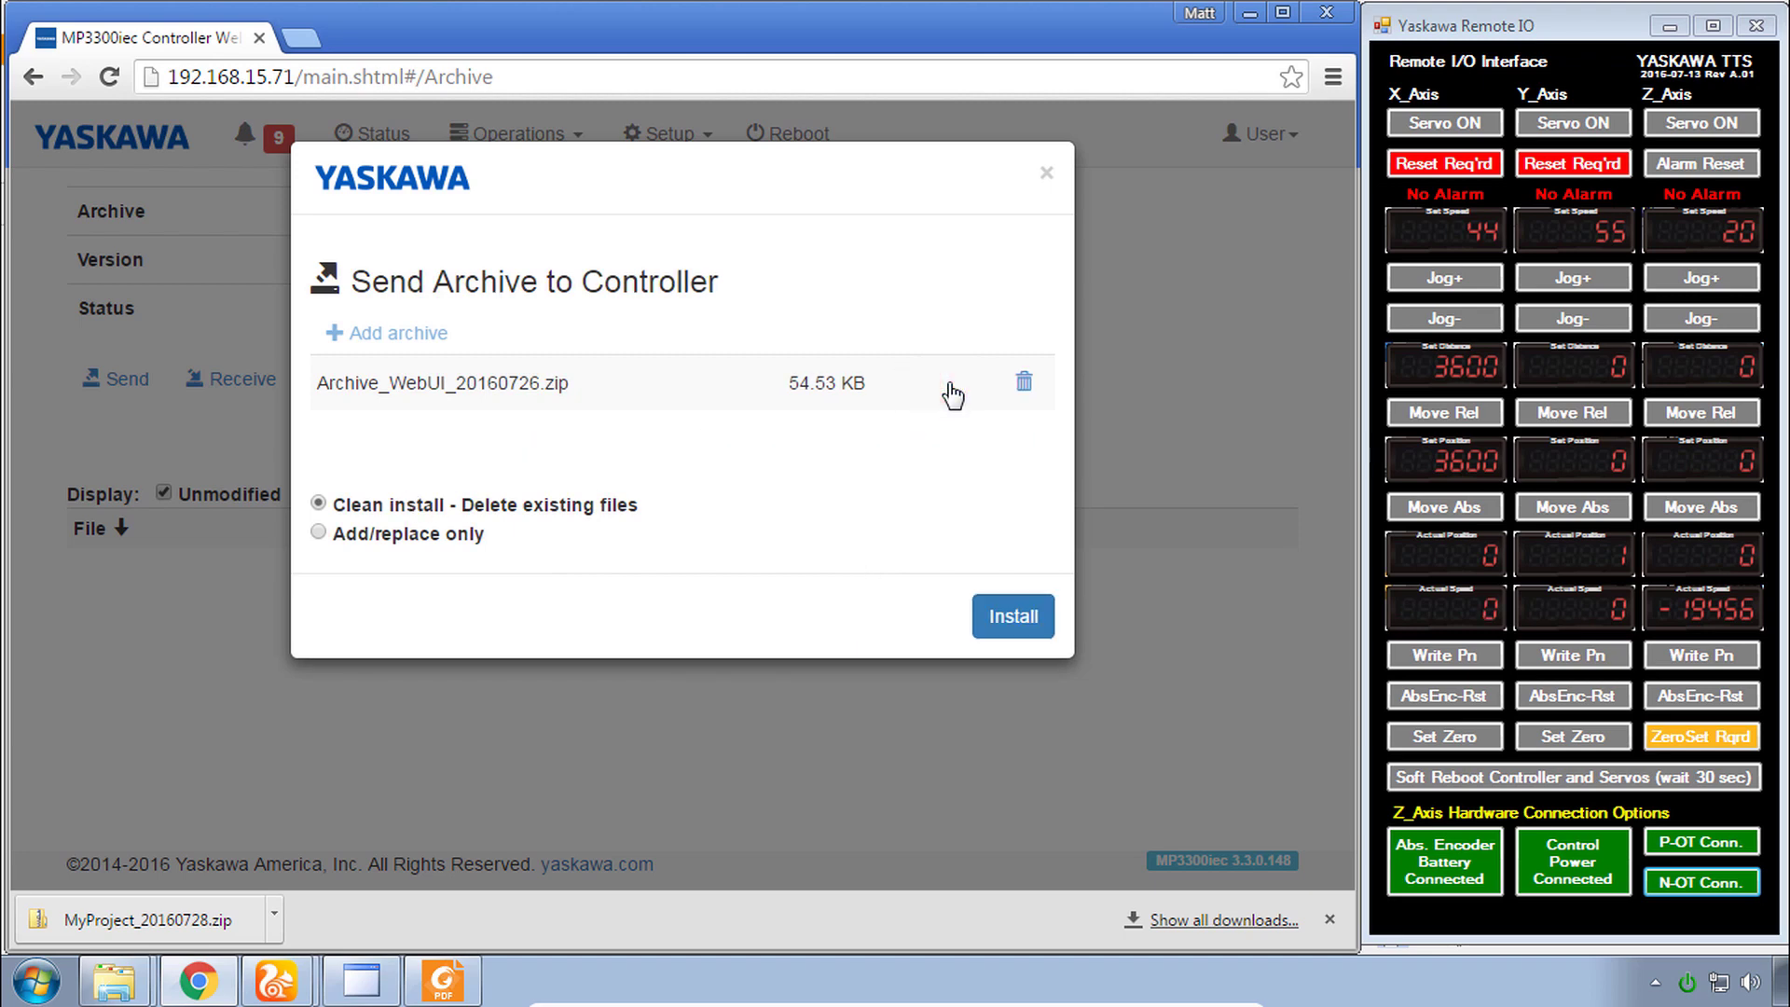
{"action": "left_click", "coordinate": [1012, 618]}
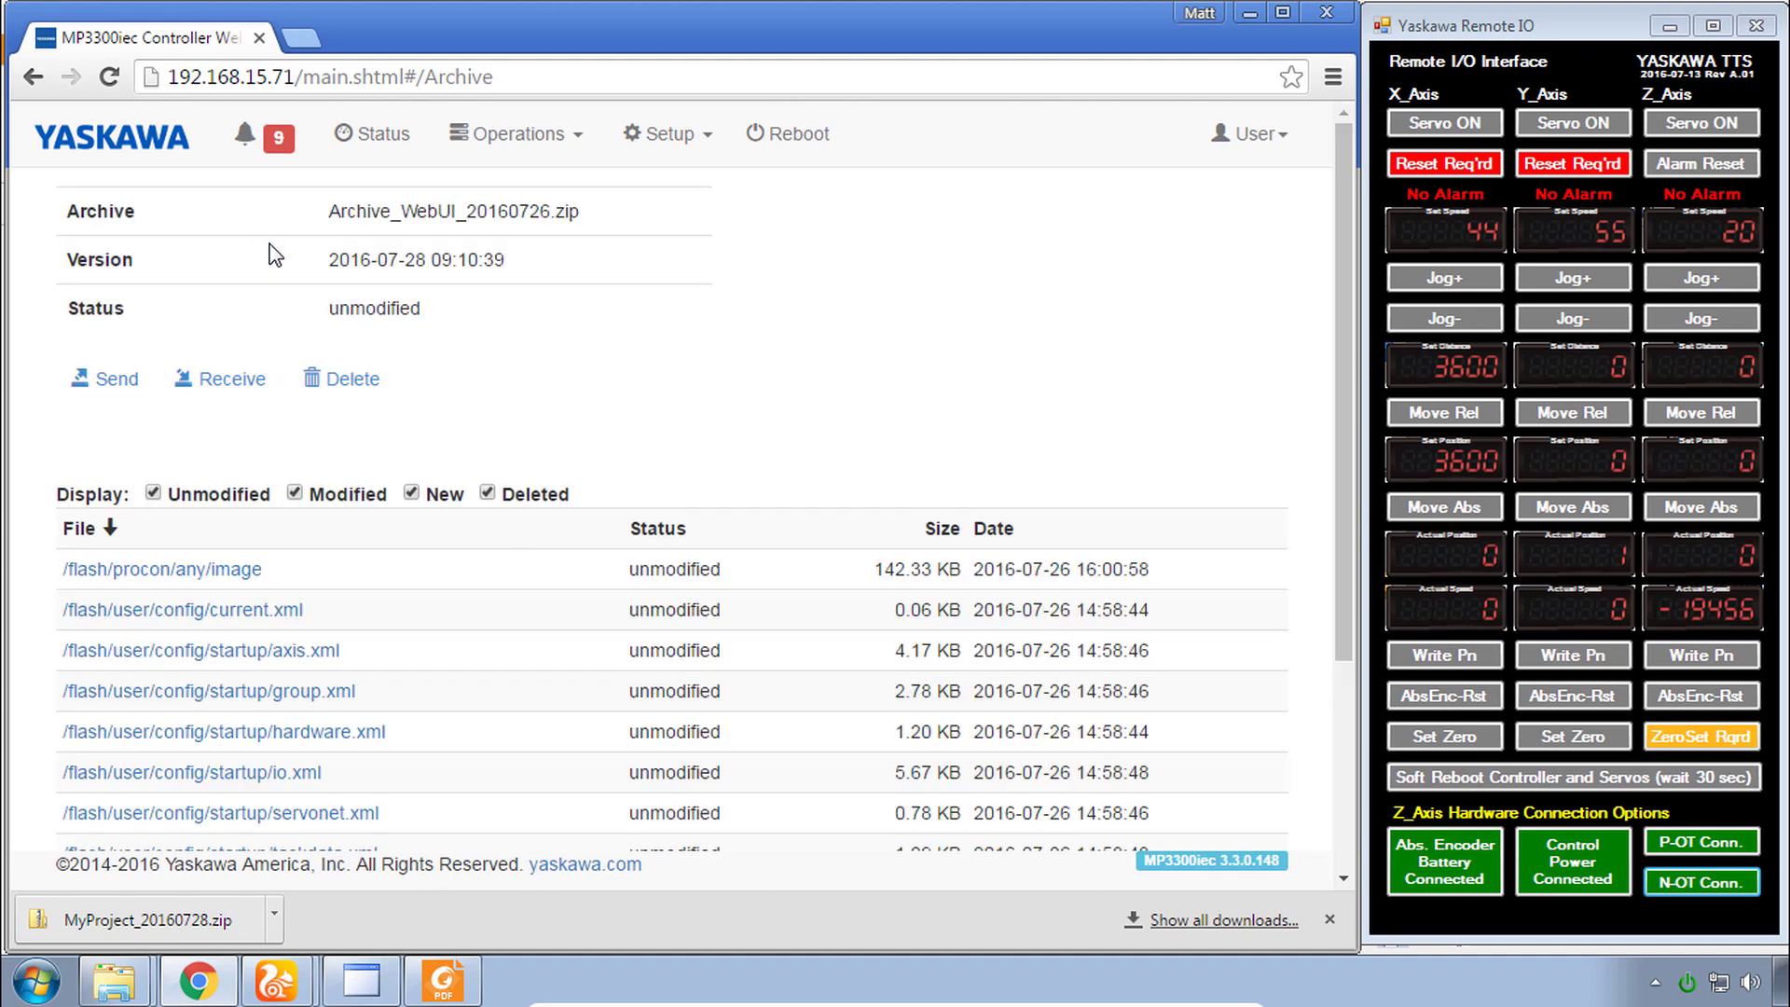
{"action": "mouse_move", "coordinate": [1340, 306]}
{"action": "left_mouse_down"}
{"action": "mouse_move", "coordinate": [1361, 494]}
{"action": "mouse_move", "coordinate": [1306, 512]}
{"action": "left_mouse_up"}
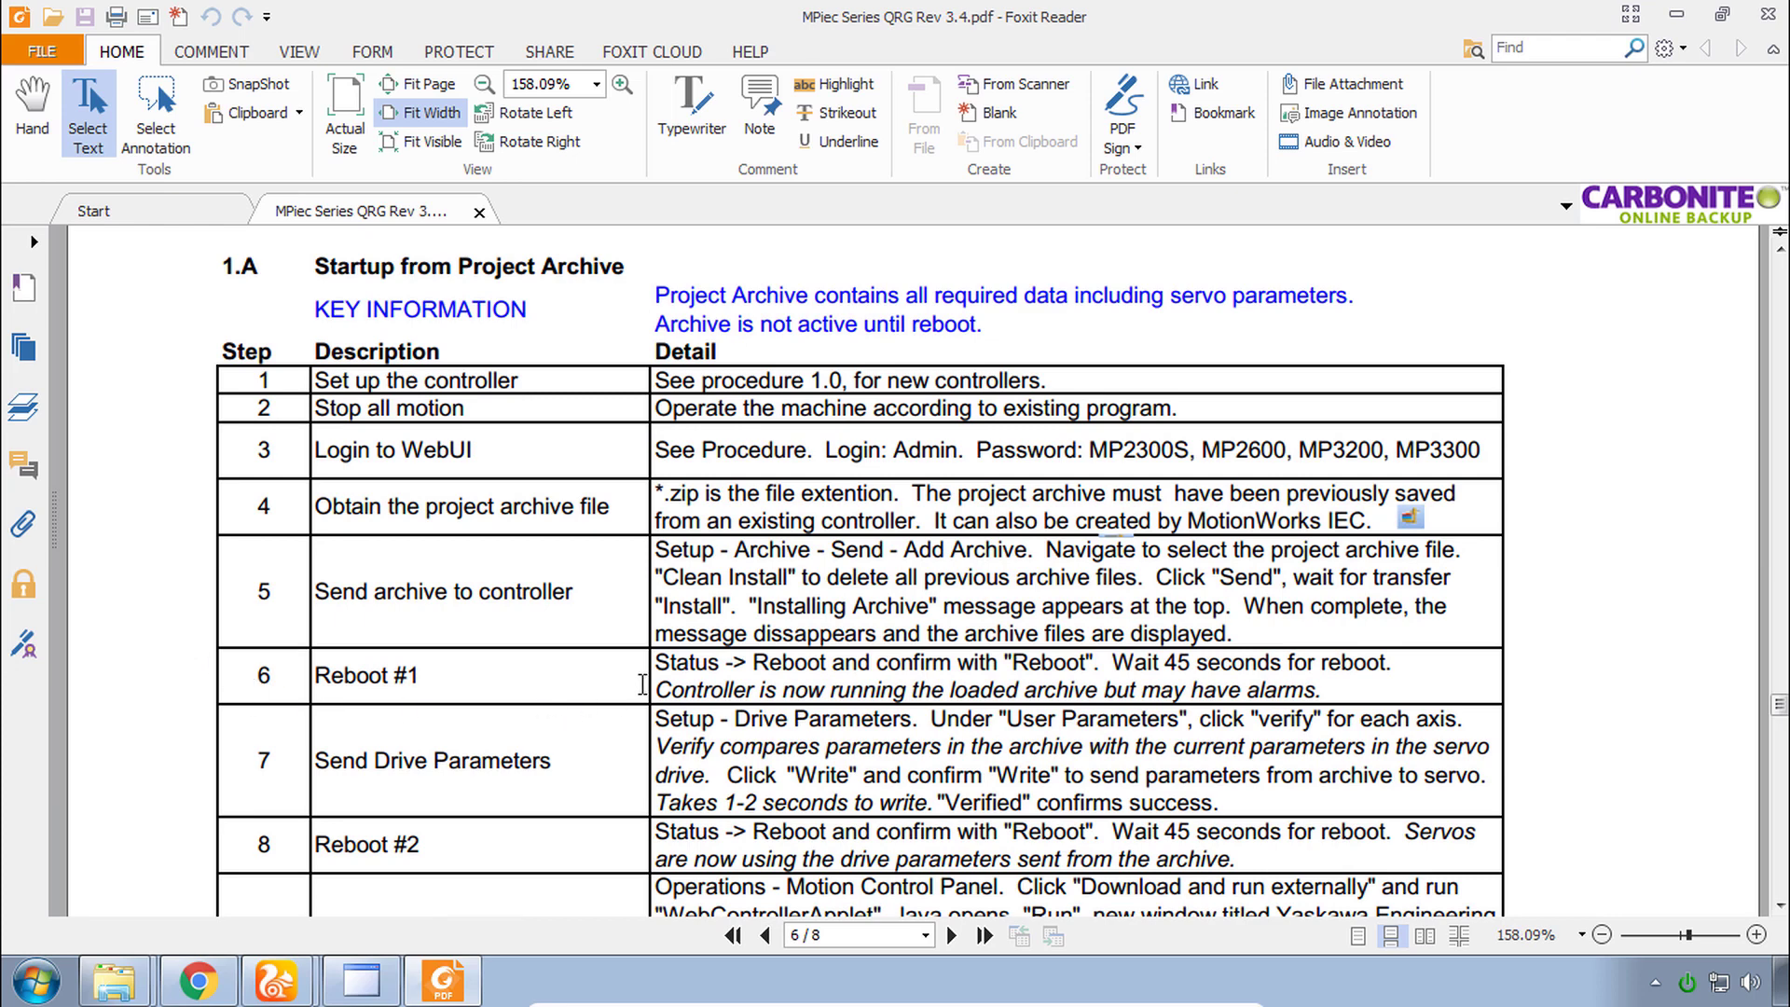
Step: Switch from the PDF back to Chrome and reboot the controller, confirming the reboot warning
{"action": "left_click", "coordinate": [206, 986]}
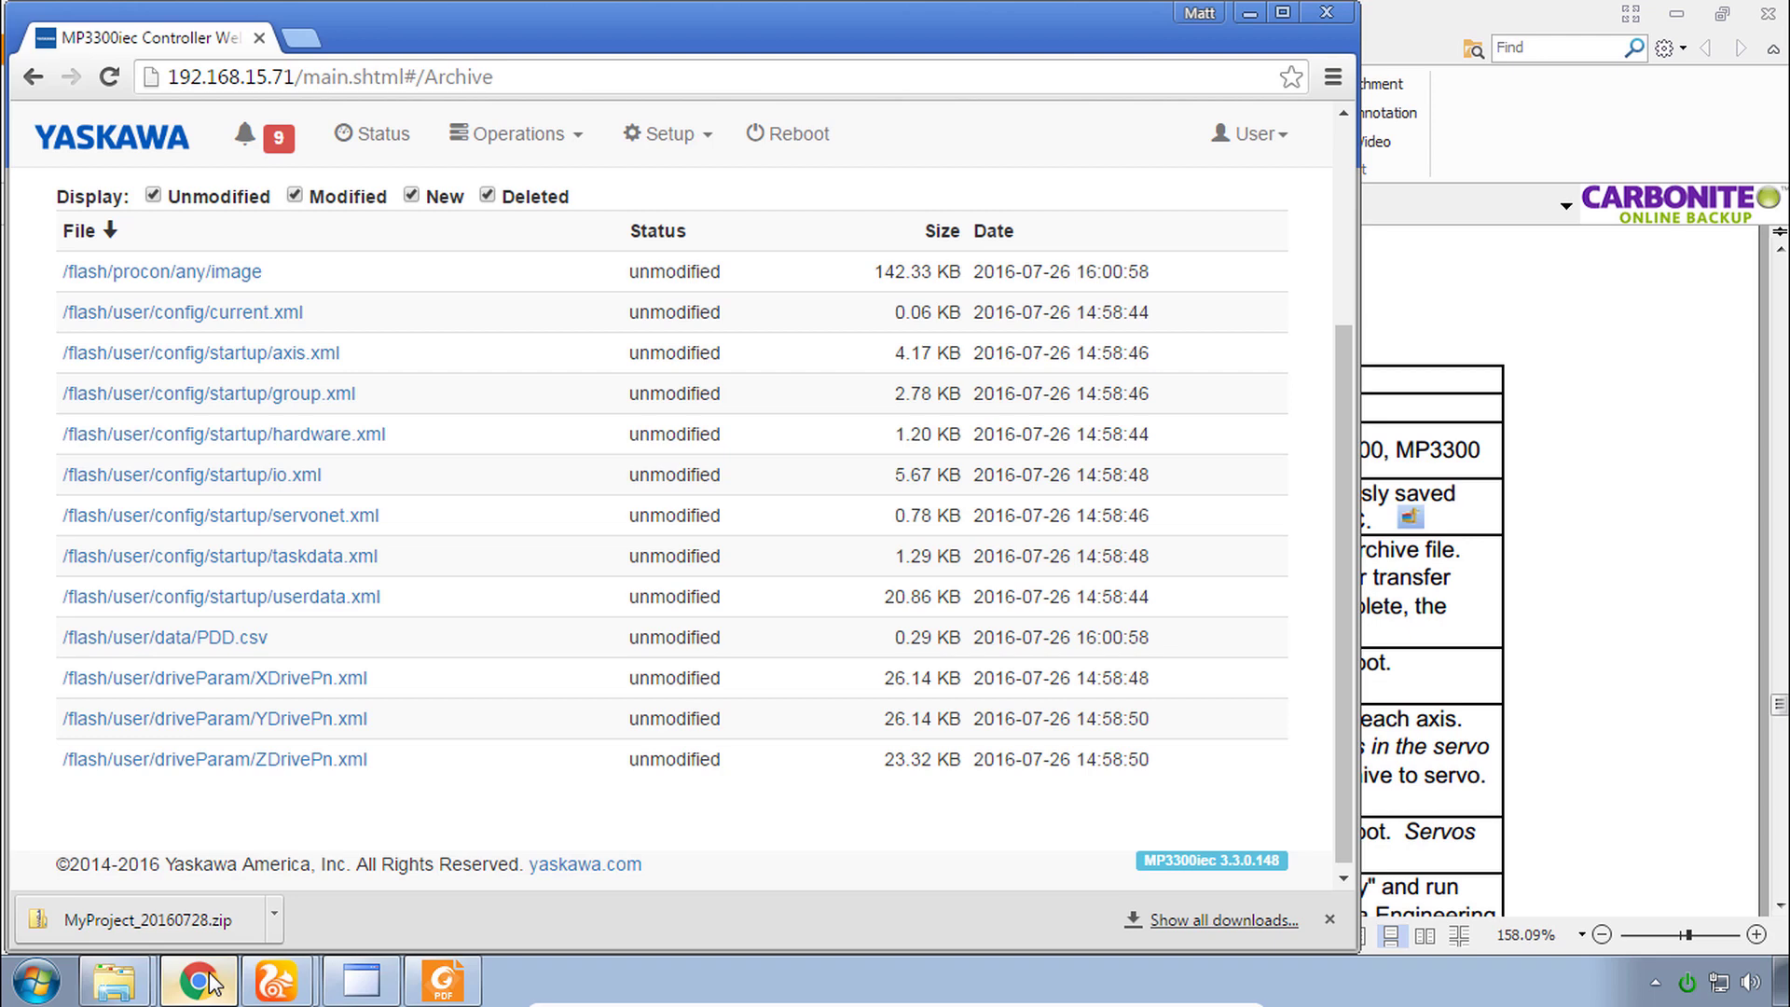
{"action": "left_click", "coordinate": [804, 136]}
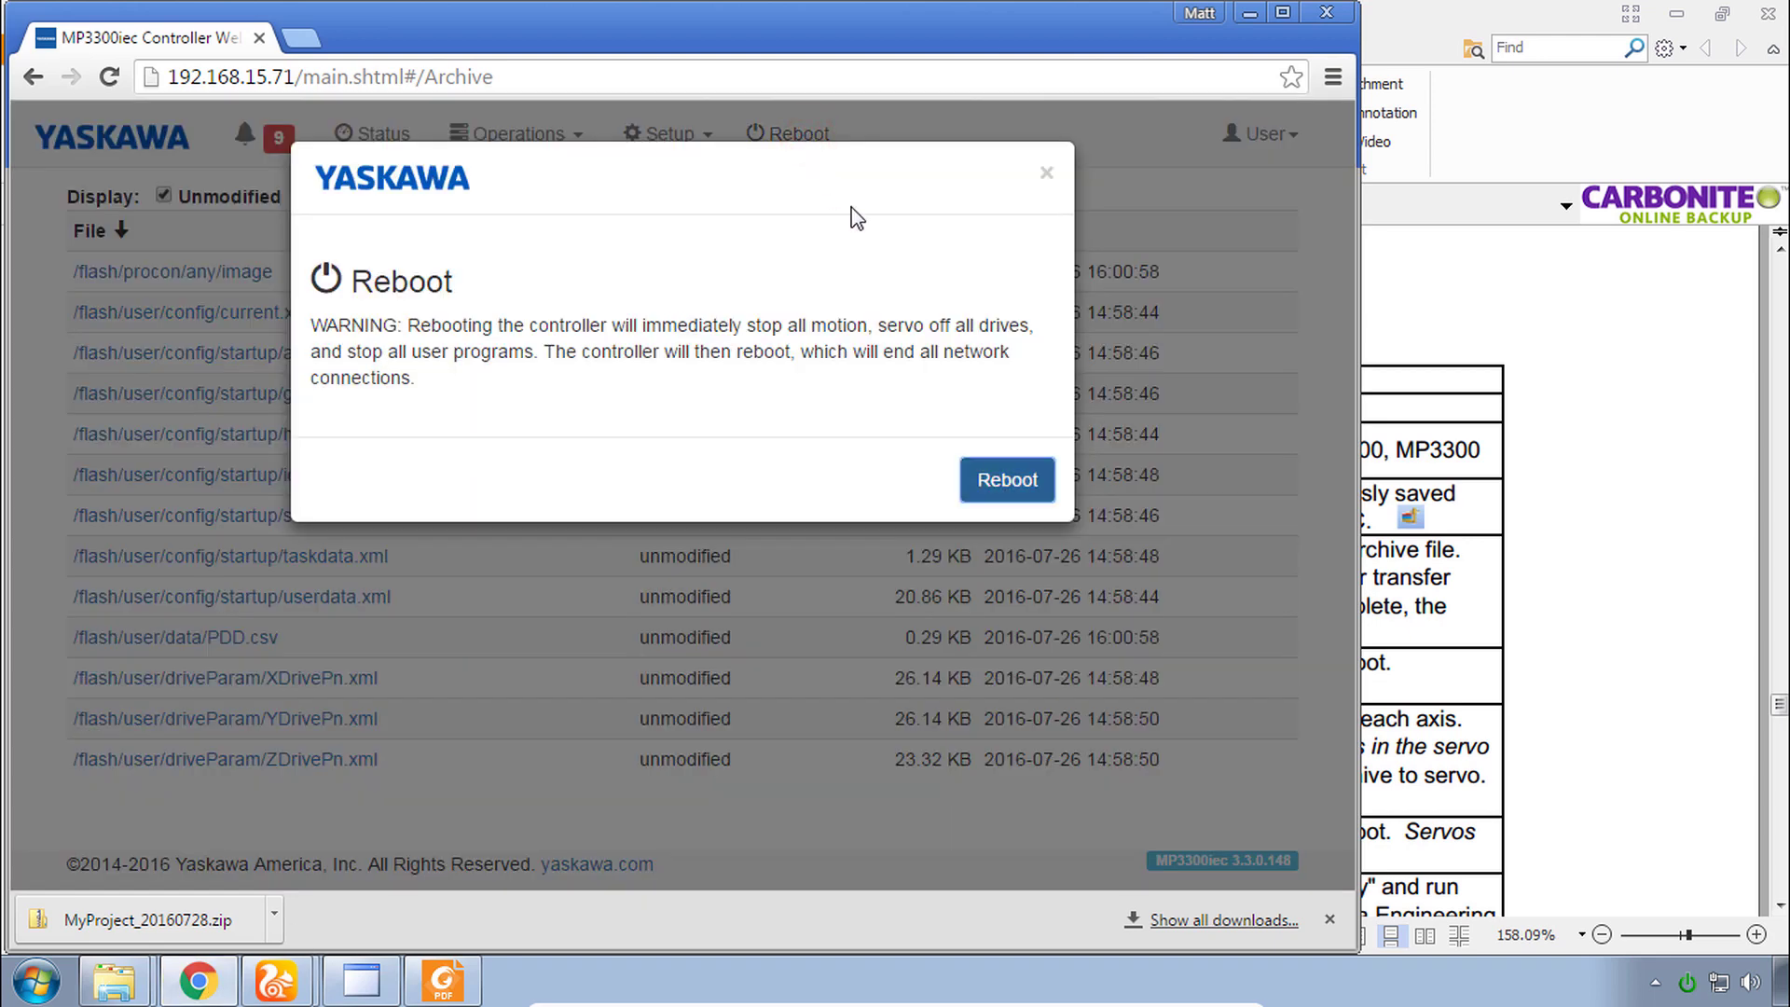
{"action": "left_click", "coordinate": [1014, 497]}
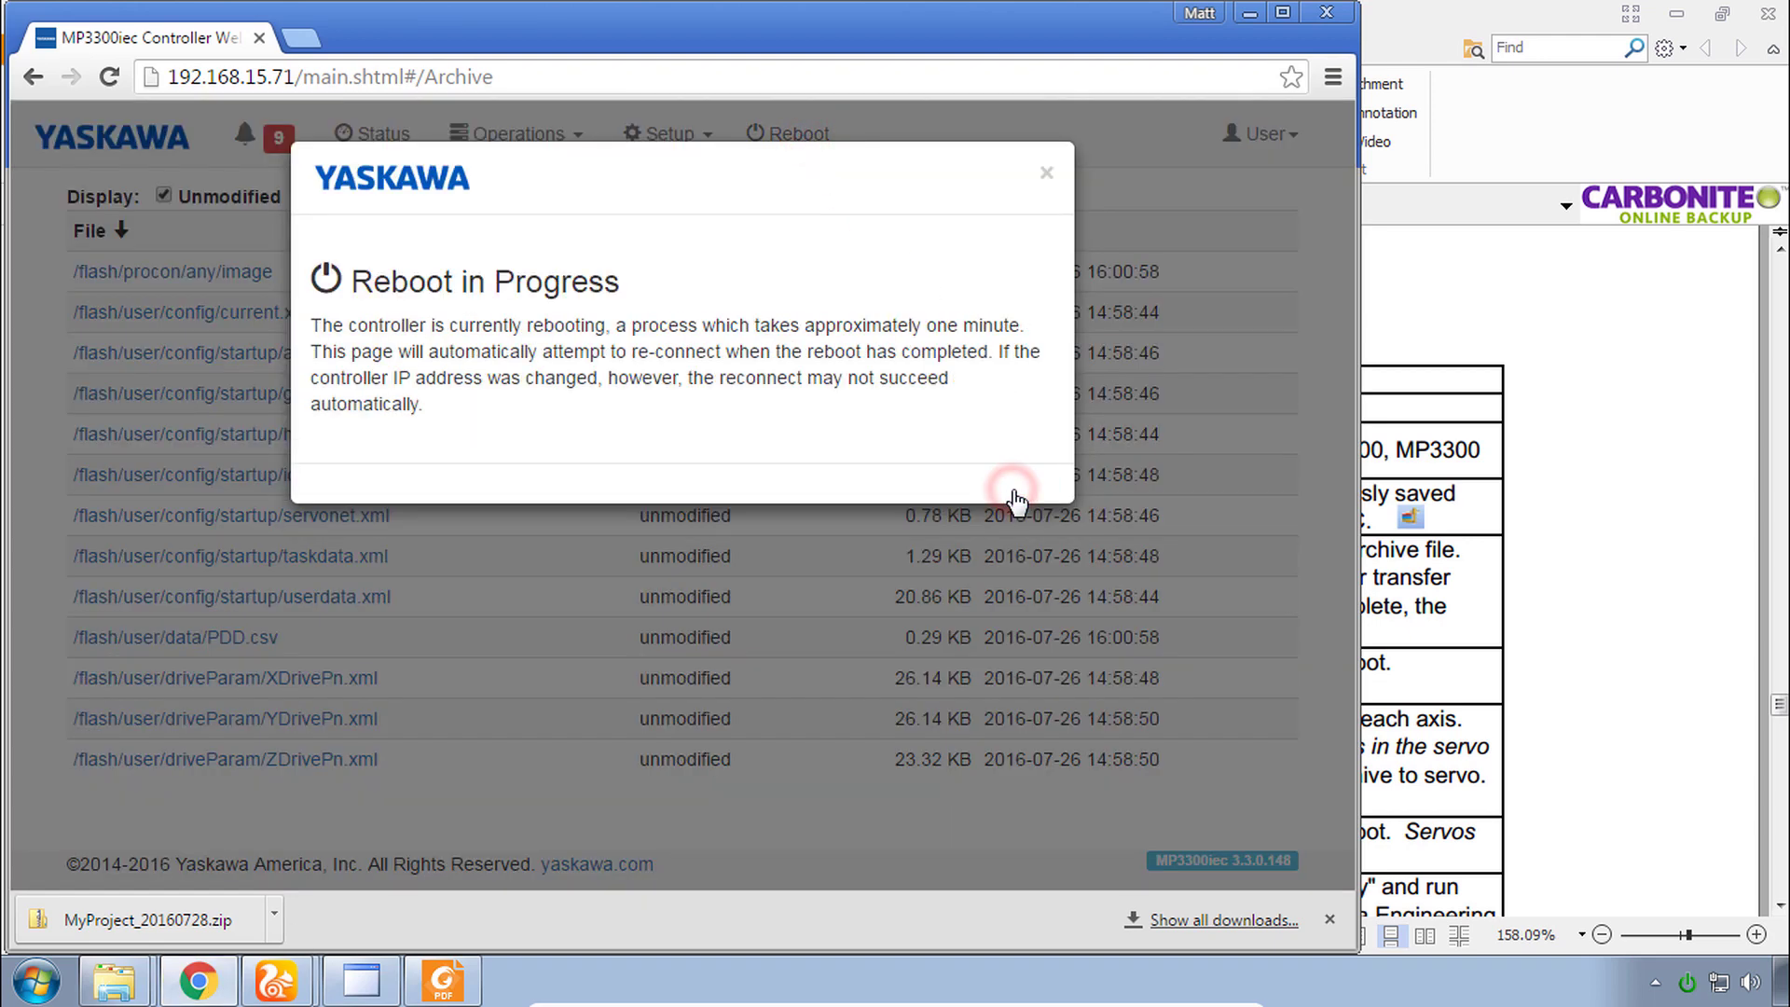
Step: Open the IPCam Client camera view and examine the MP3300iec controller's status lights up close during the reboot
{"action": "left_click", "coordinate": [271, 981]}
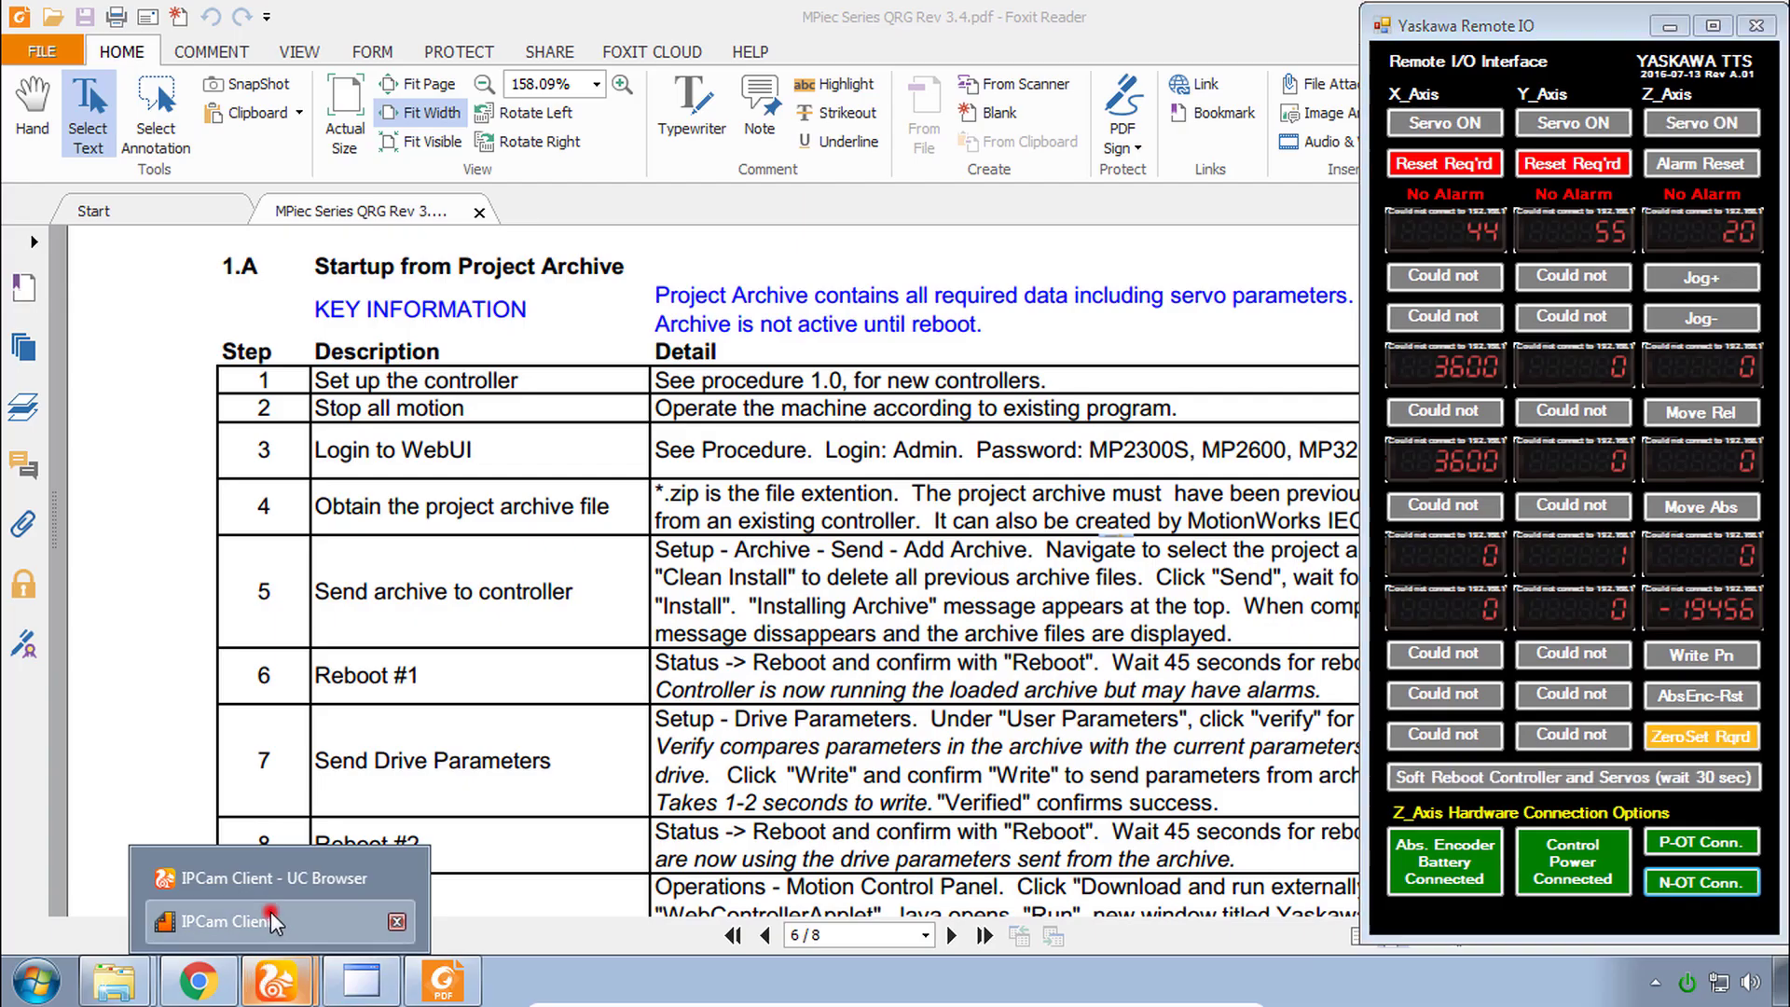
{"action": "left_click", "coordinate": [271, 920]}
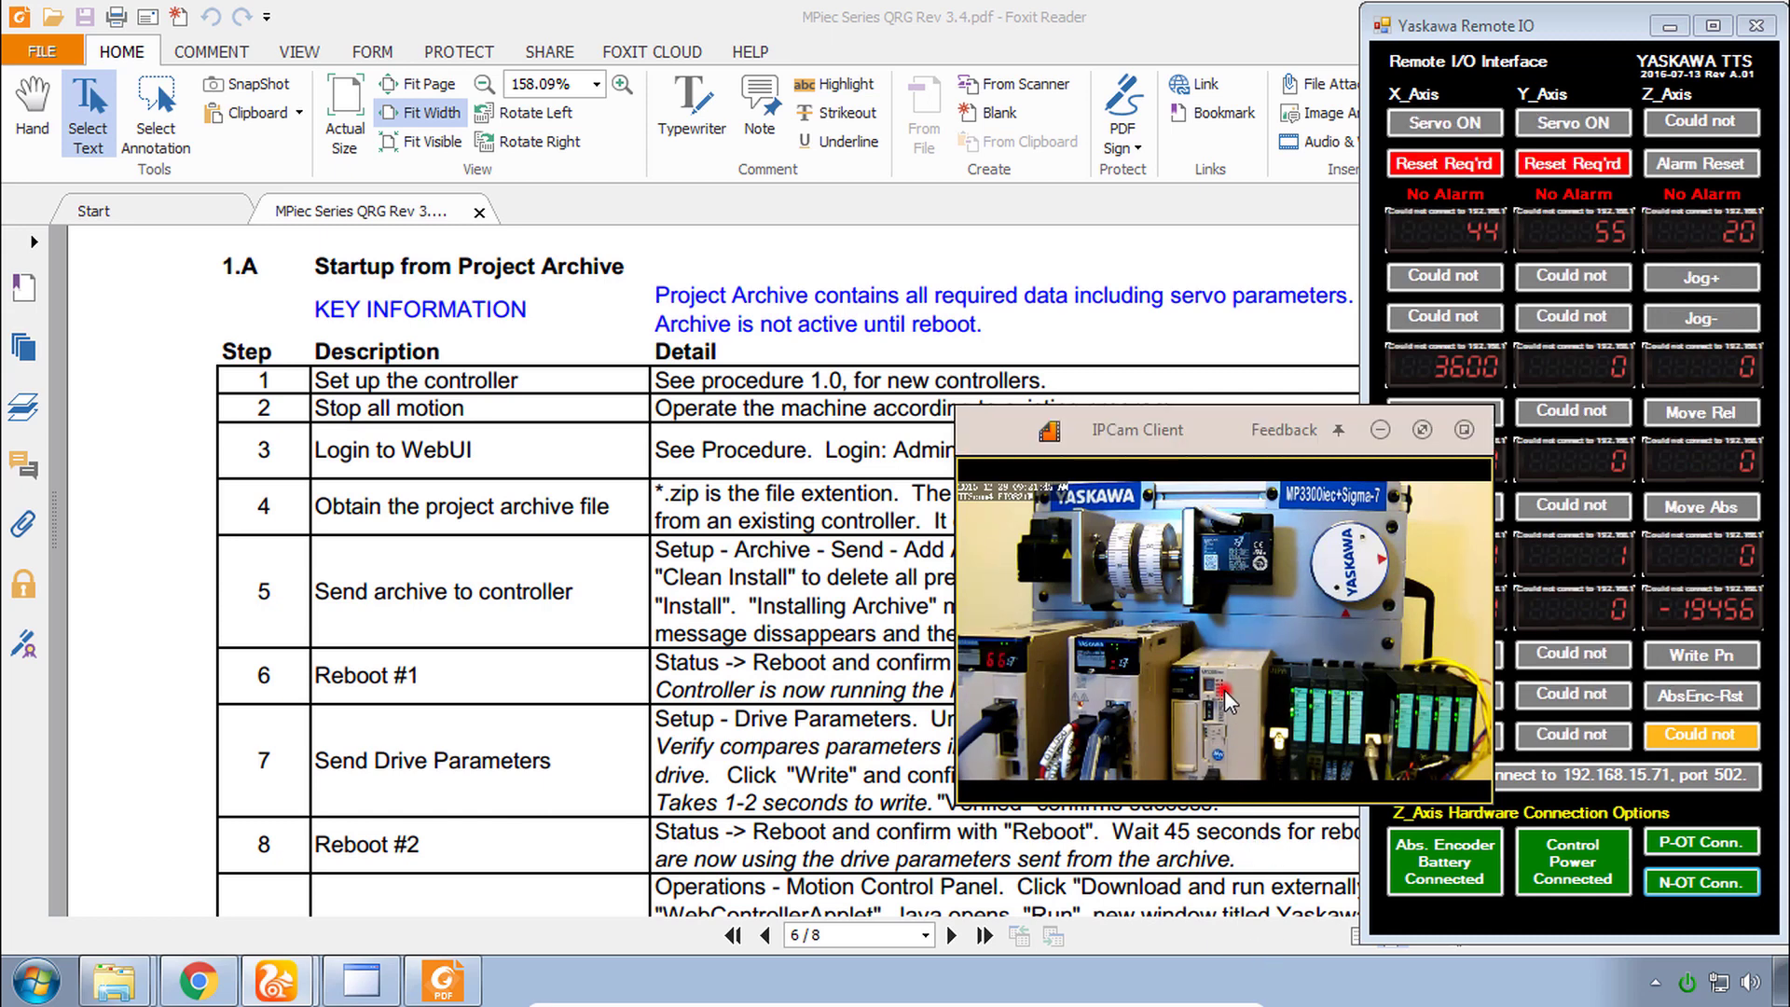
{"action": "scroll", "coordinate": [1223, 703], "scroll_direction": "up", "scroll_amount": 3}
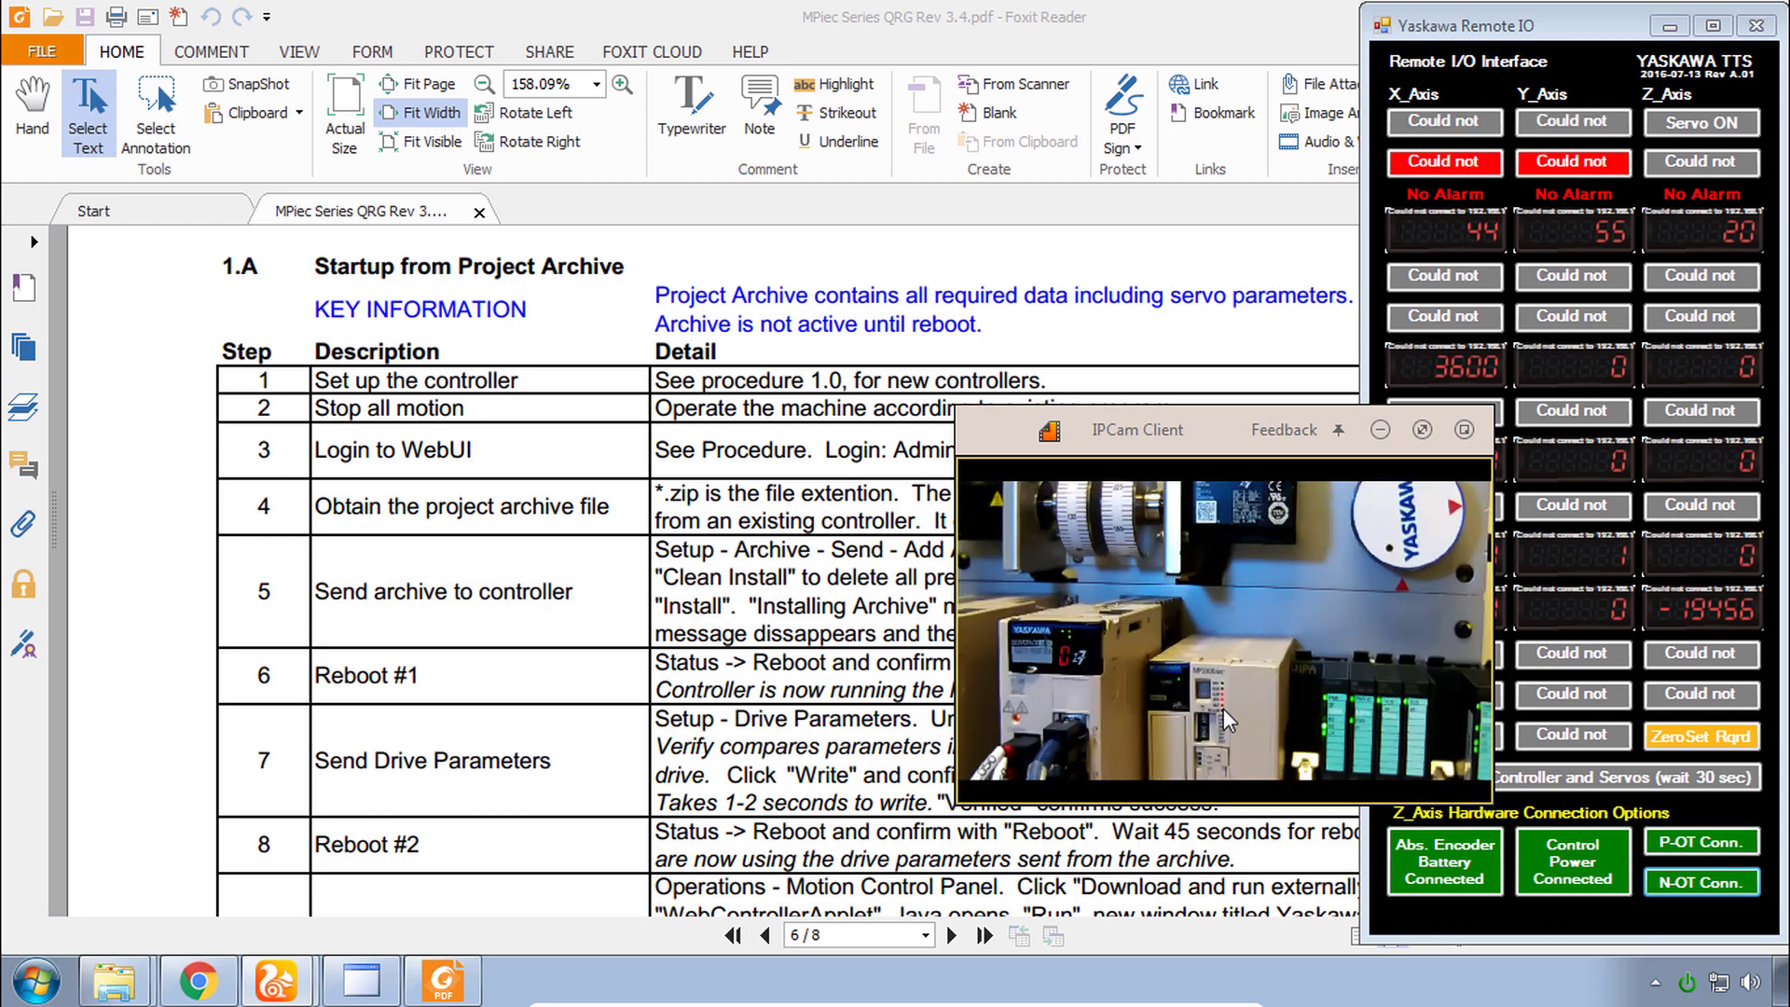
{"action": "scroll", "coordinate": [1223, 707], "scroll_direction": "up", "scroll_amount": 2}
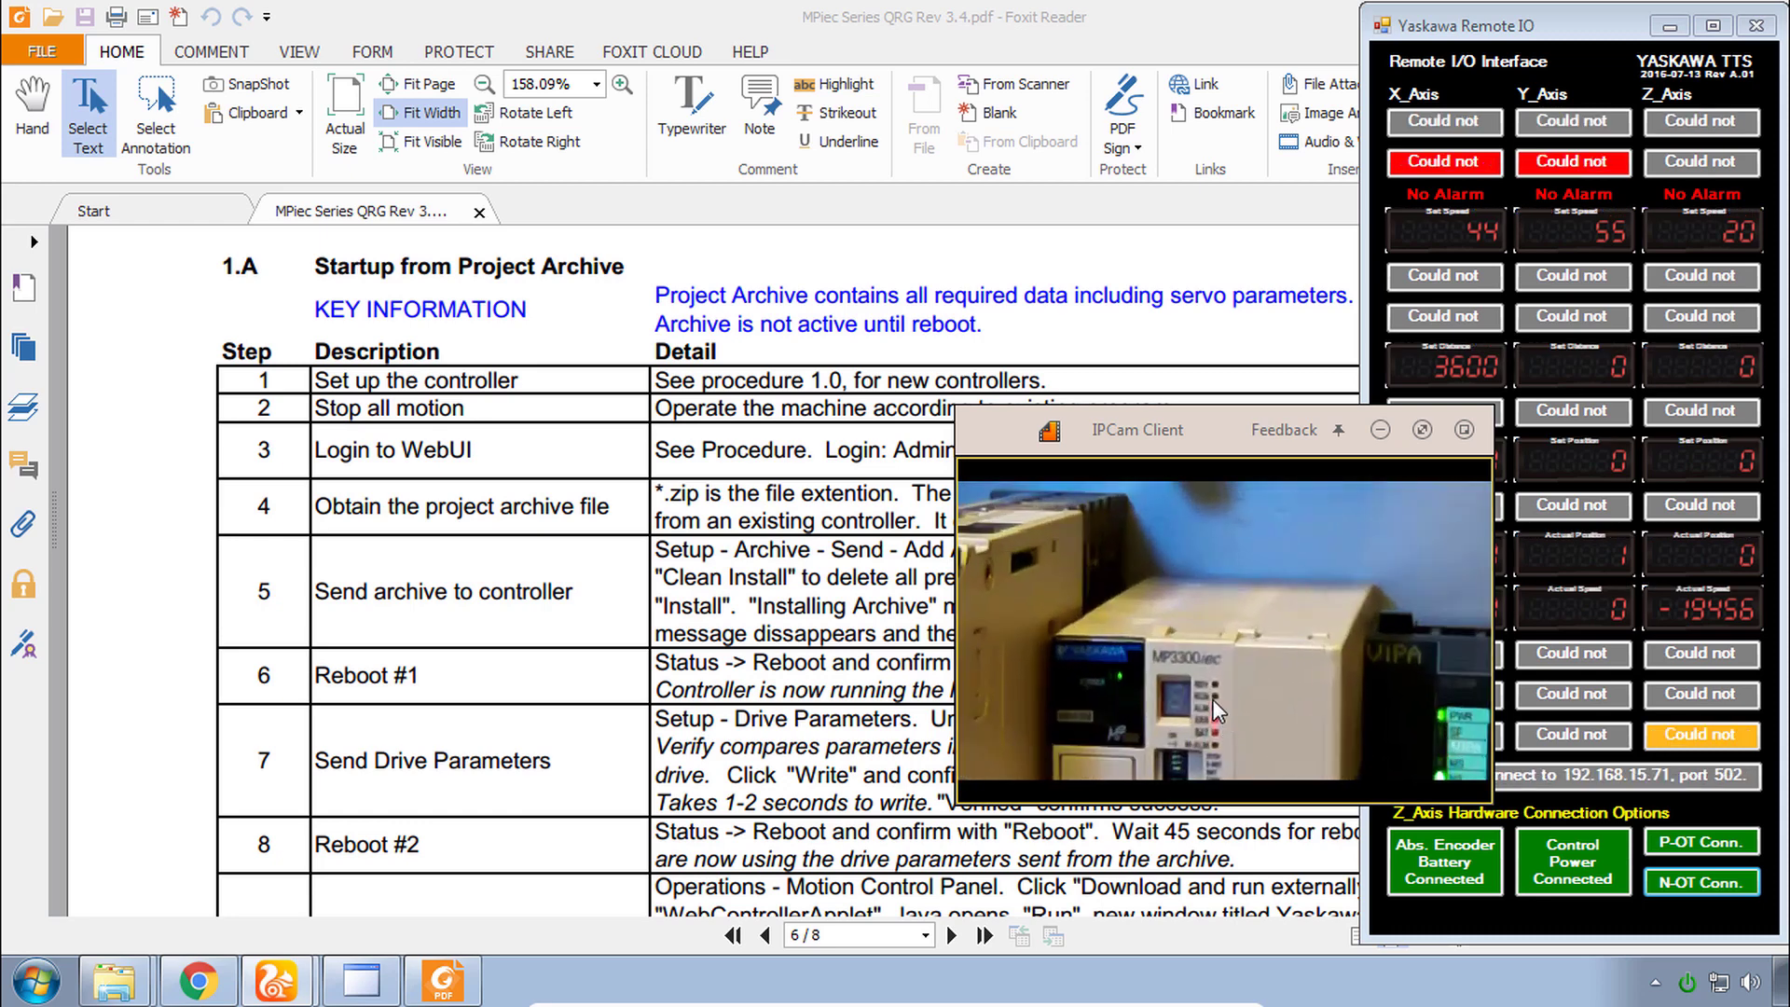
Step: Switch from the PDF to Chrome, open the controller's Drive Parameters page, and verify the user parameters of the X and Y axes
{"action": "scroll", "coordinate": [1118, 688], "scroll_direction": "down", "scroll_amount": 2}
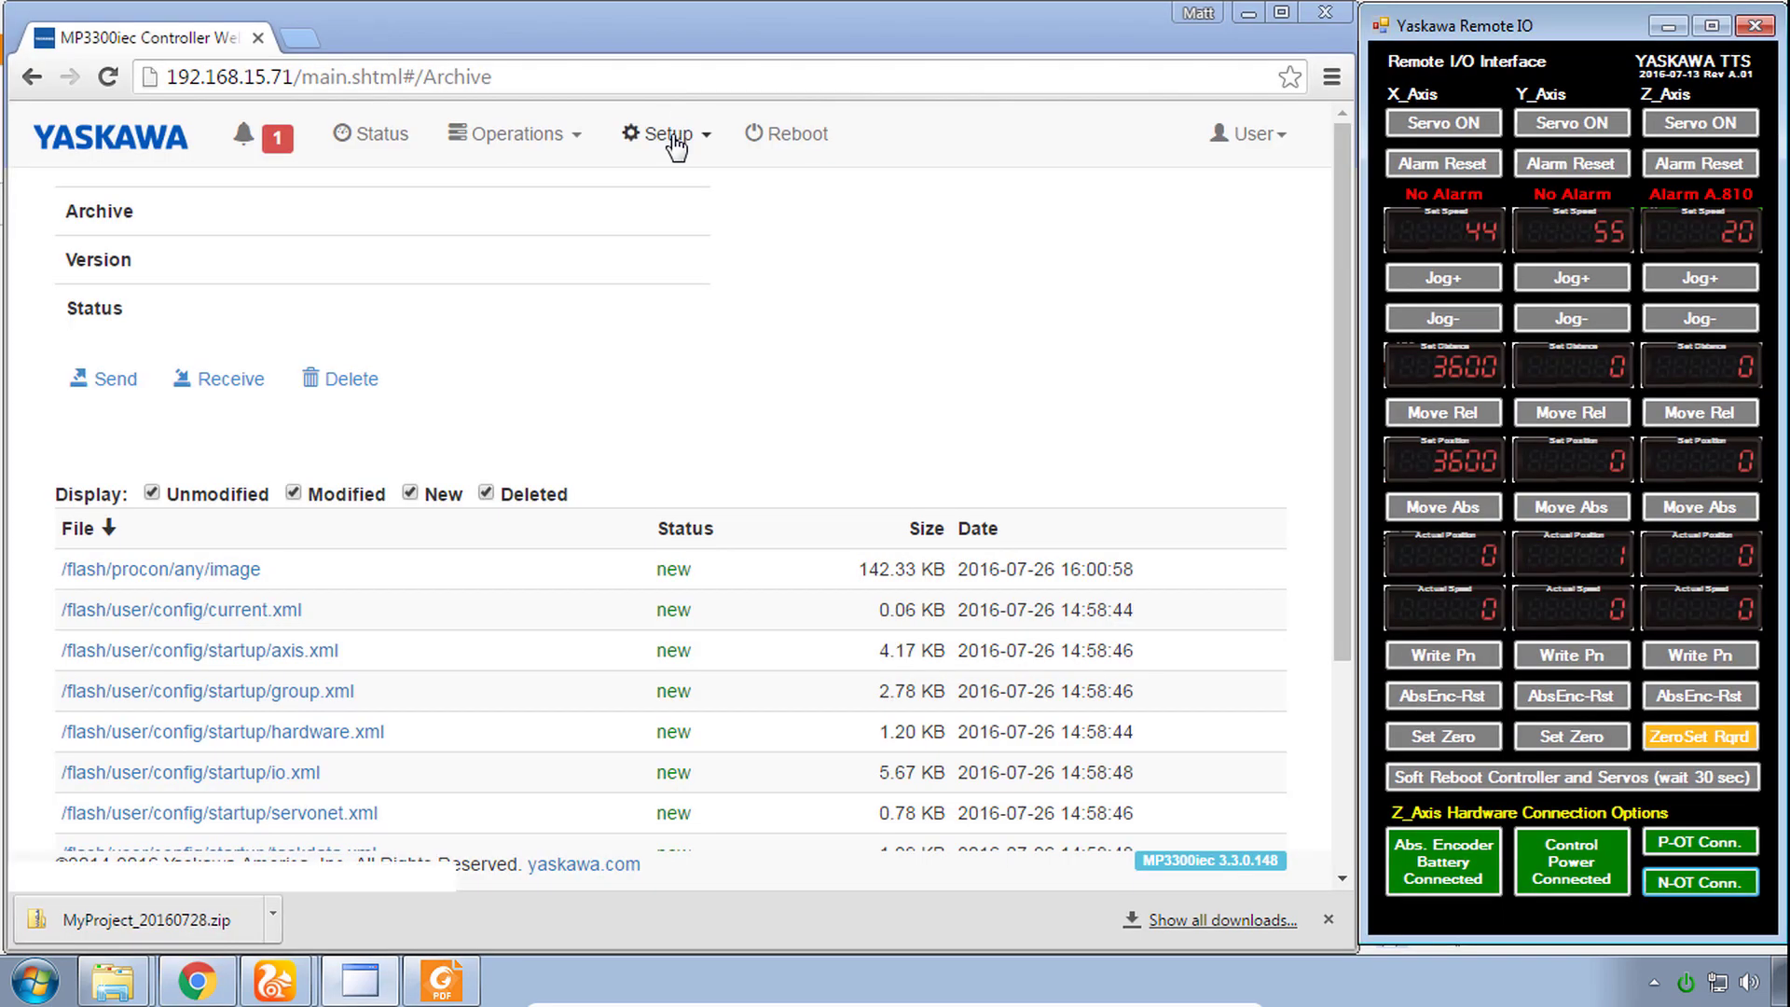
{"action": "left_click", "coordinate": [668, 134]}
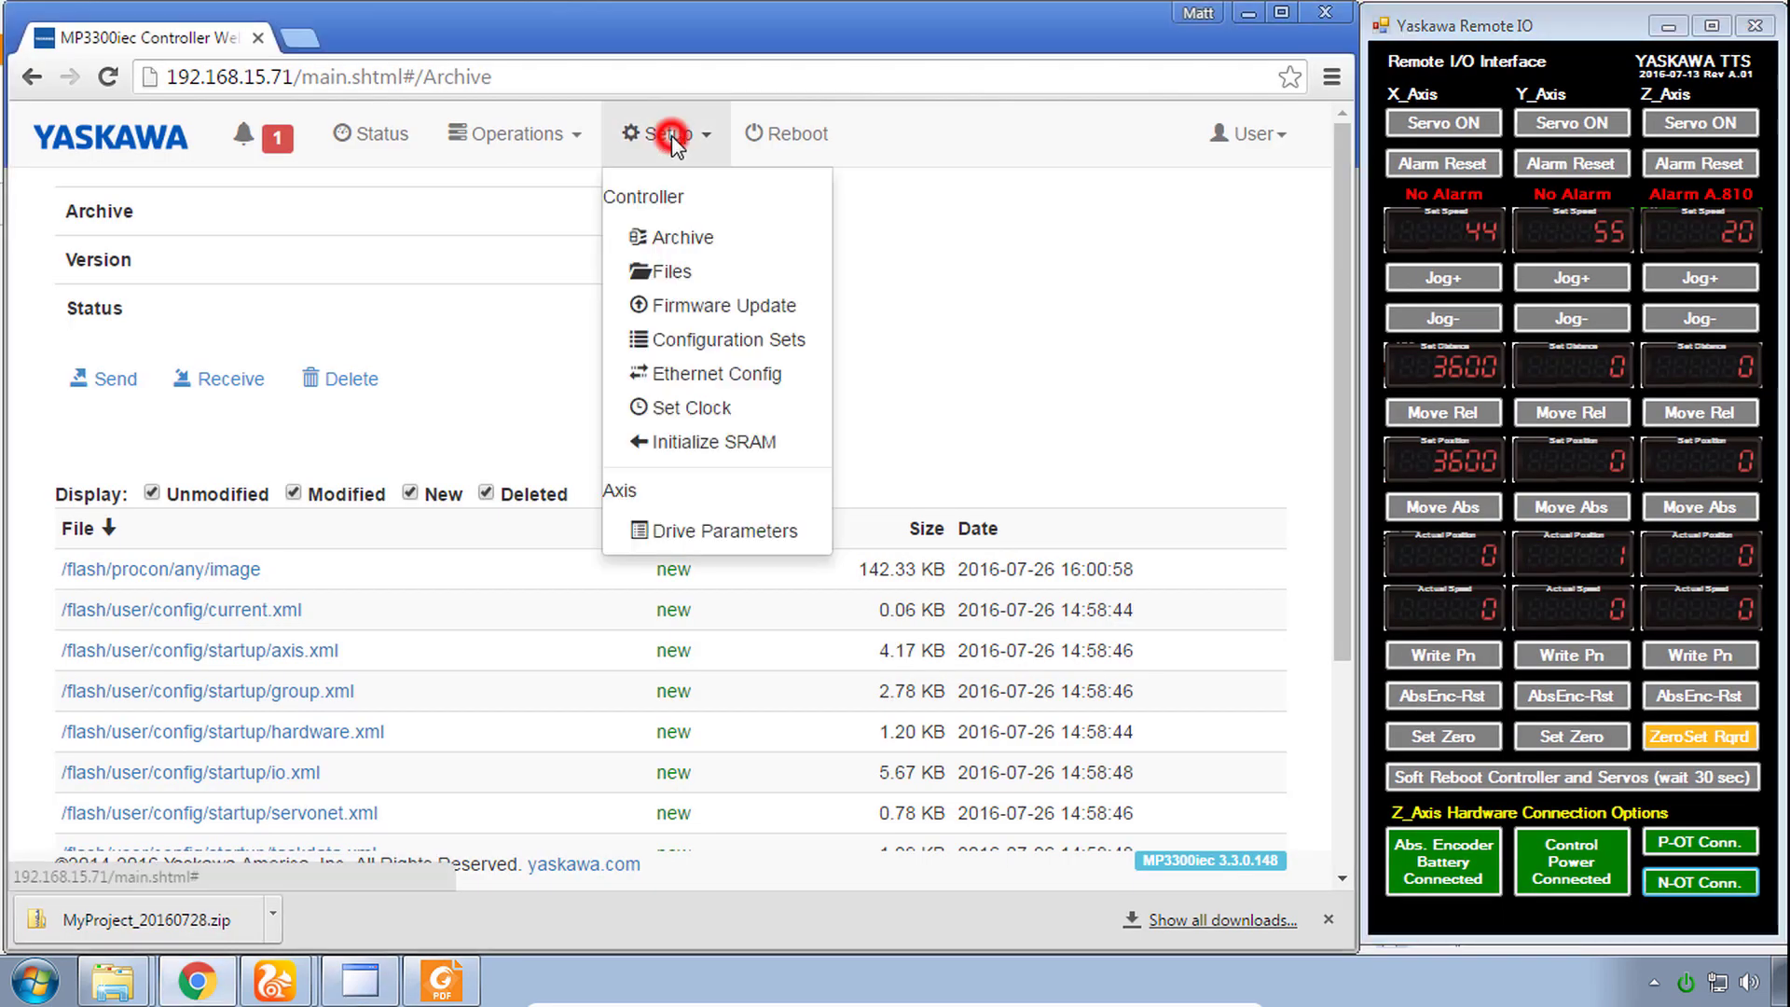
{"action": "left_click", "coordinate": [705, 531]}
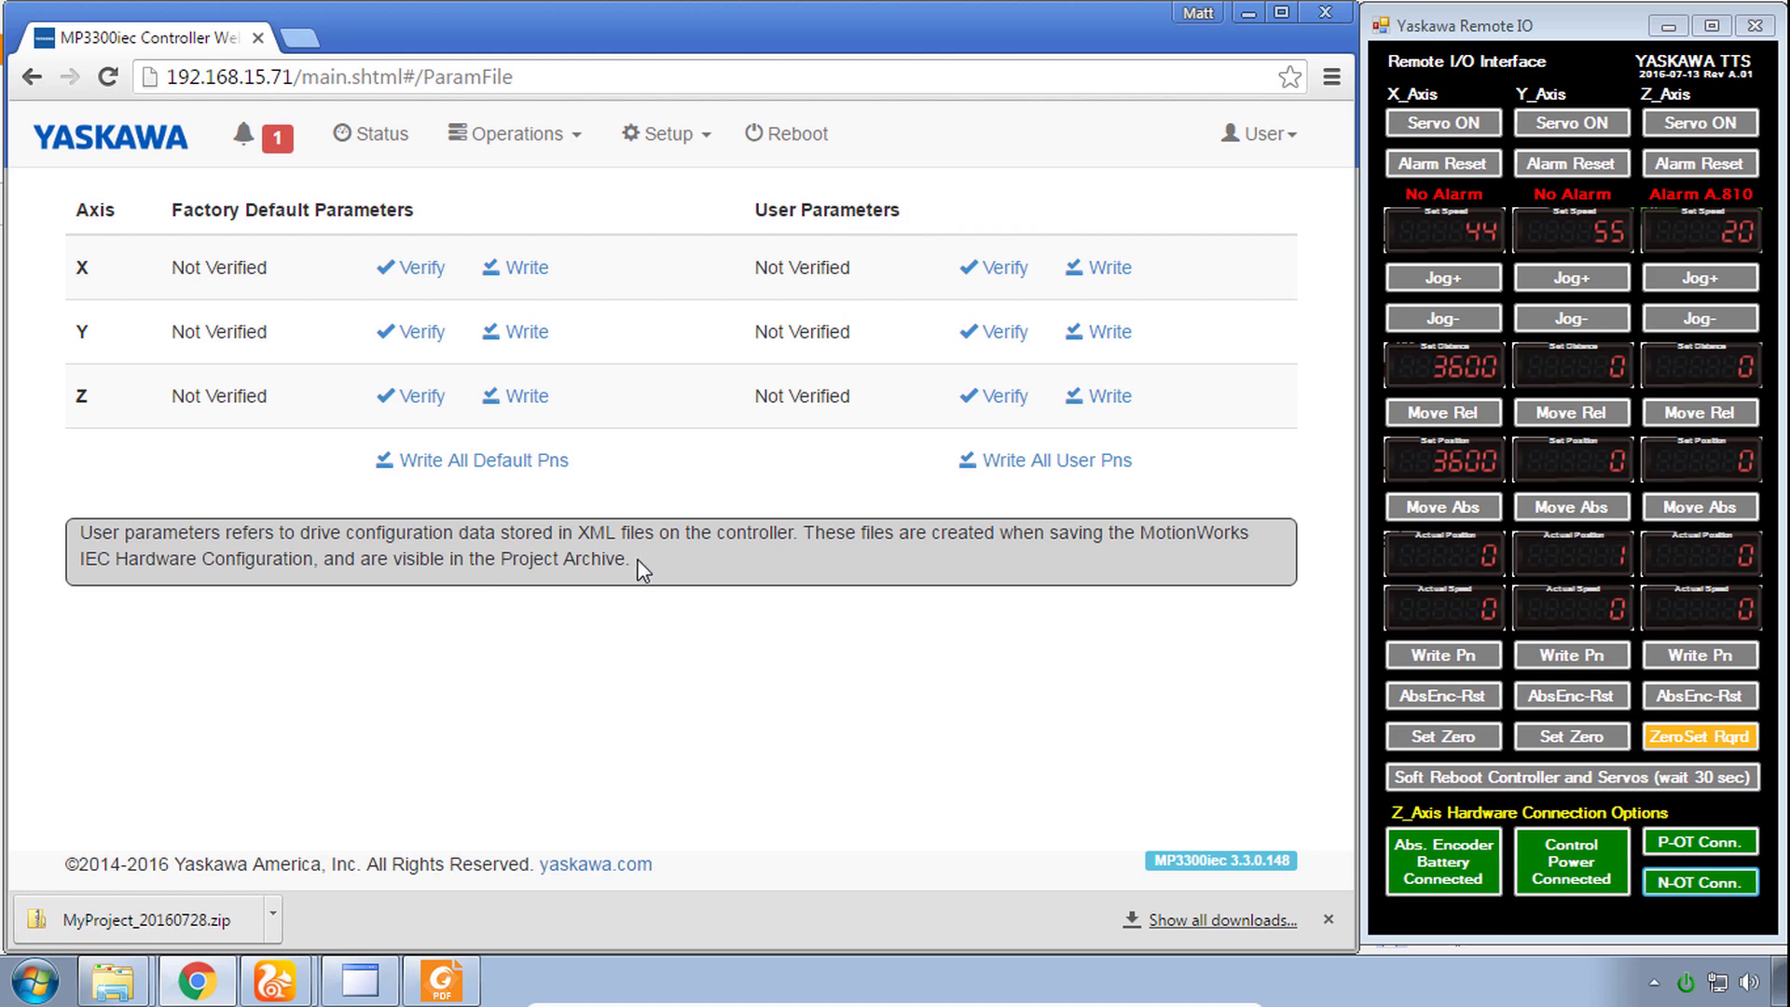
{"action": "left_click_drag", "start_coordinate": [419, 558], "coordinate": [711, 556]}
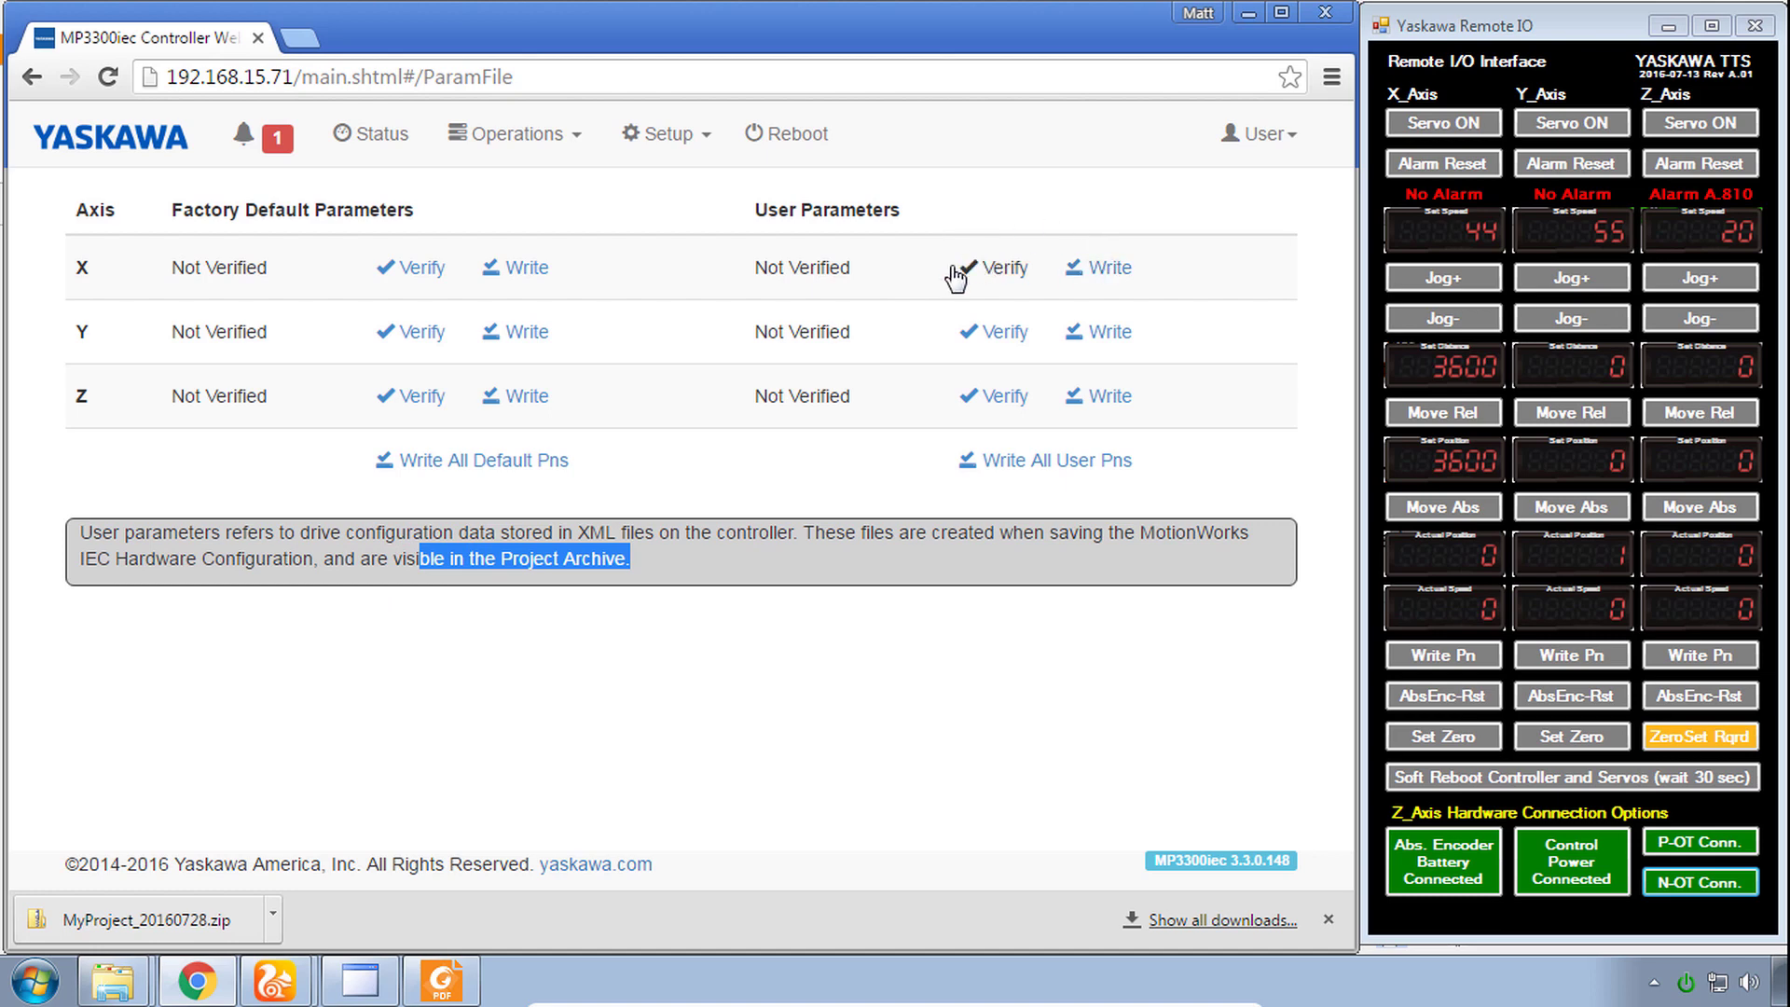
{"action": "left_click", "coordinate": [1002, 272]}
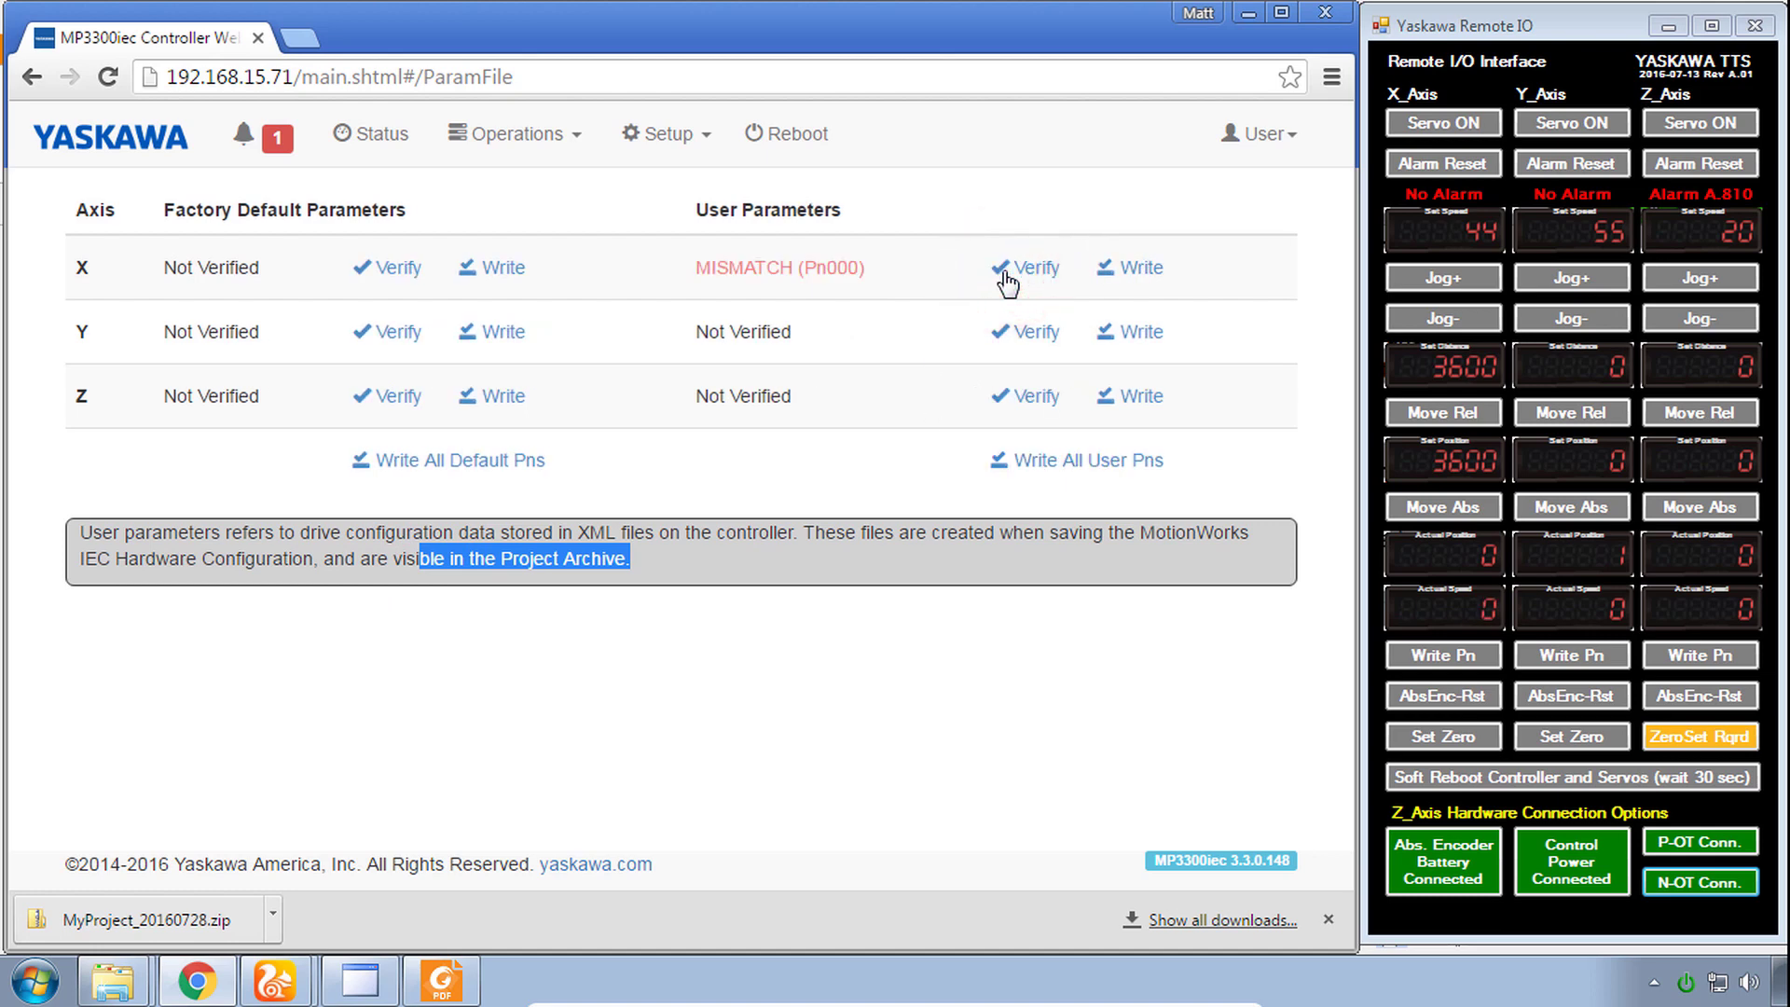
{"action": "left_click", "coordinate": [1039, 338]}
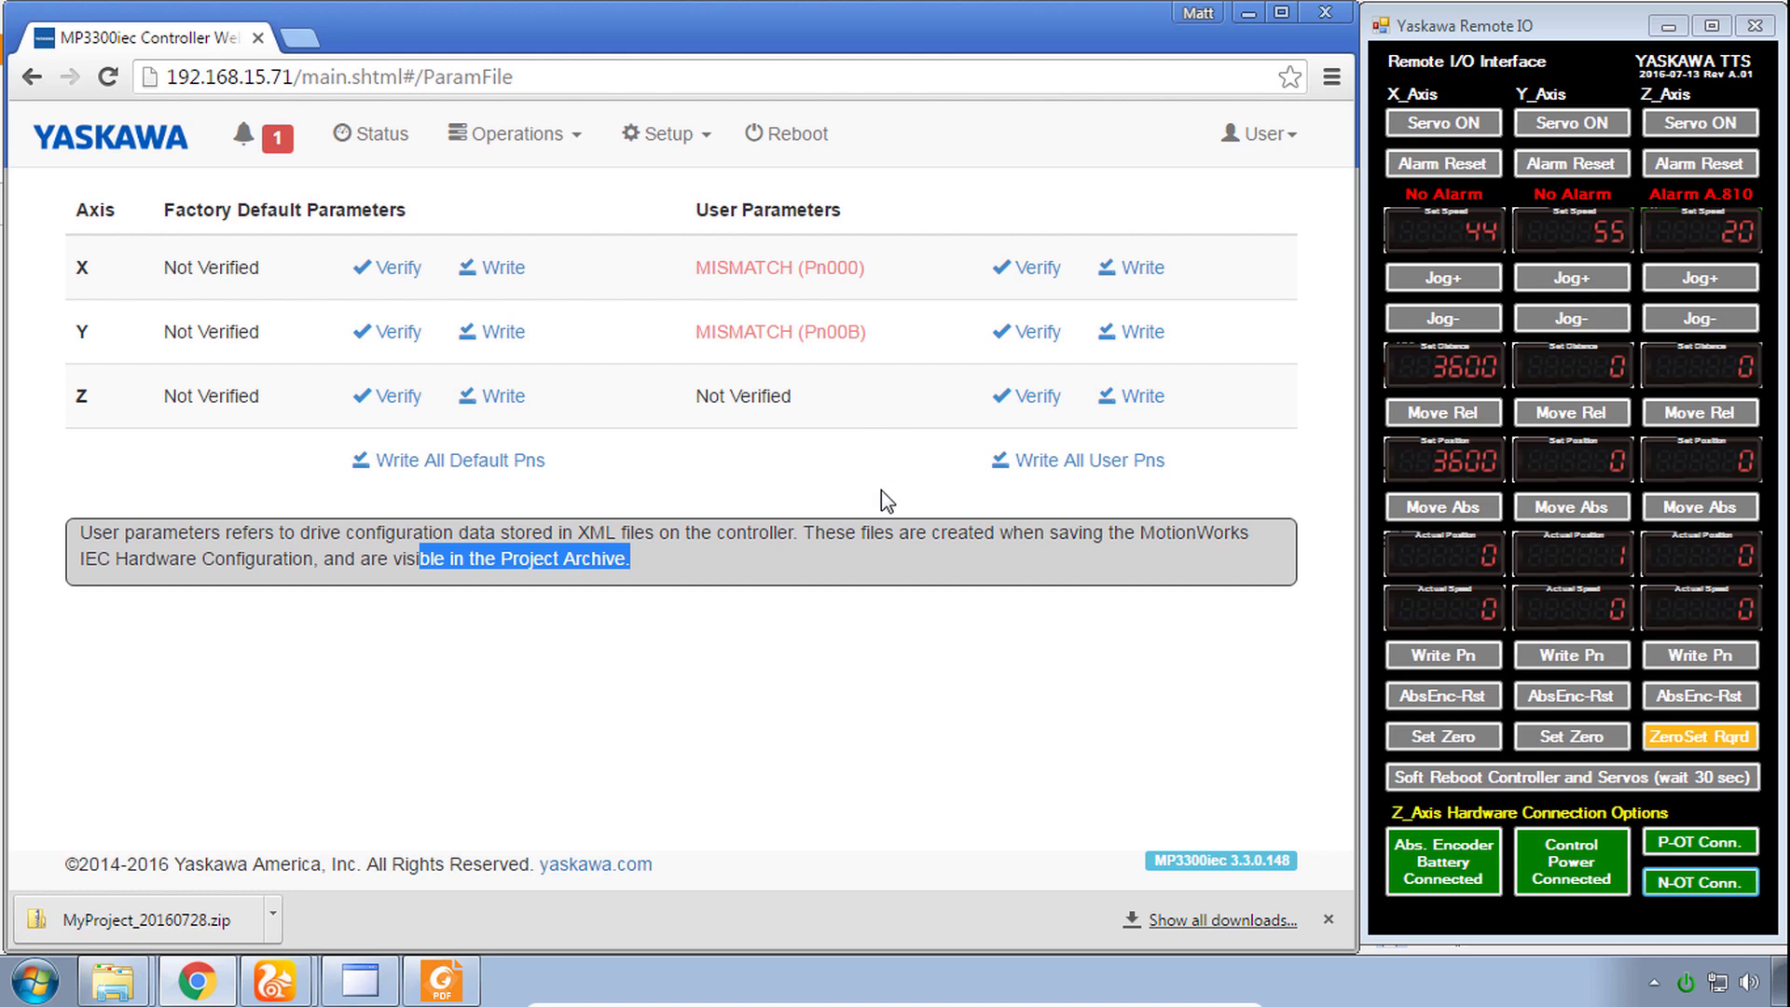
Step: Write all user parameters from the archive to the drives of all axes, confirming the overwrite
{"action": "left_click", "coordinate": [1069, 469]}
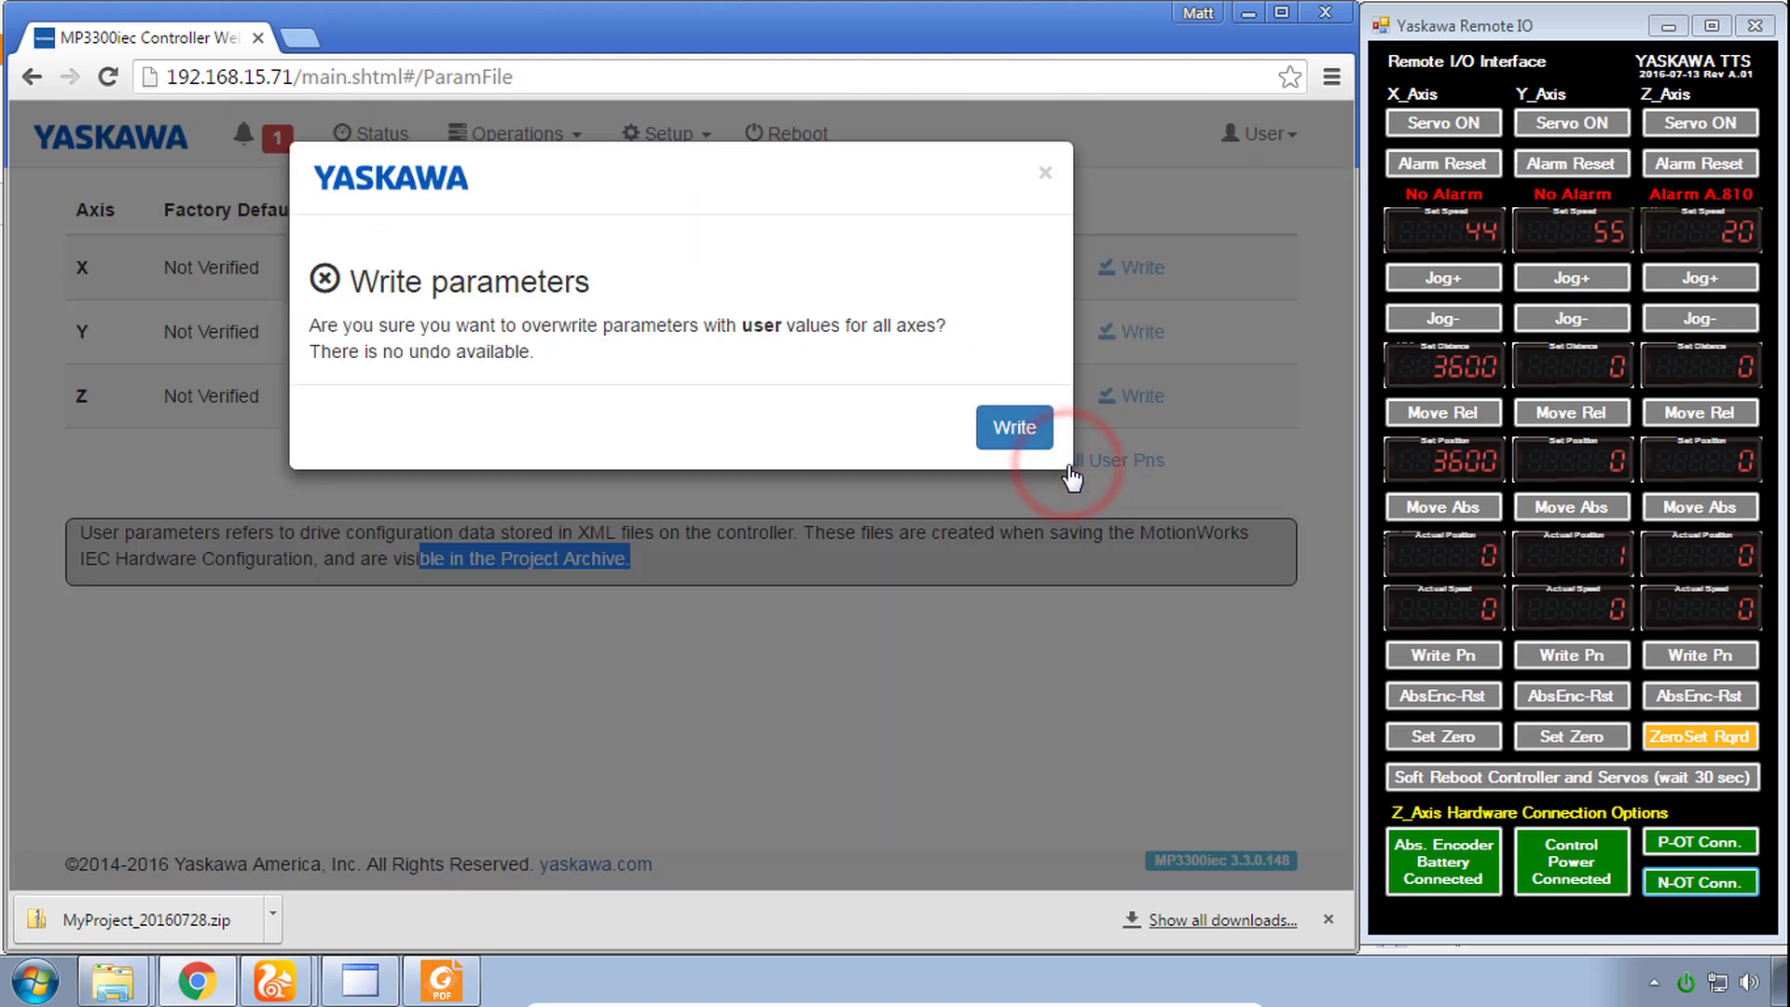
{"action": "left_click", "coordinate": [1020, 435]}
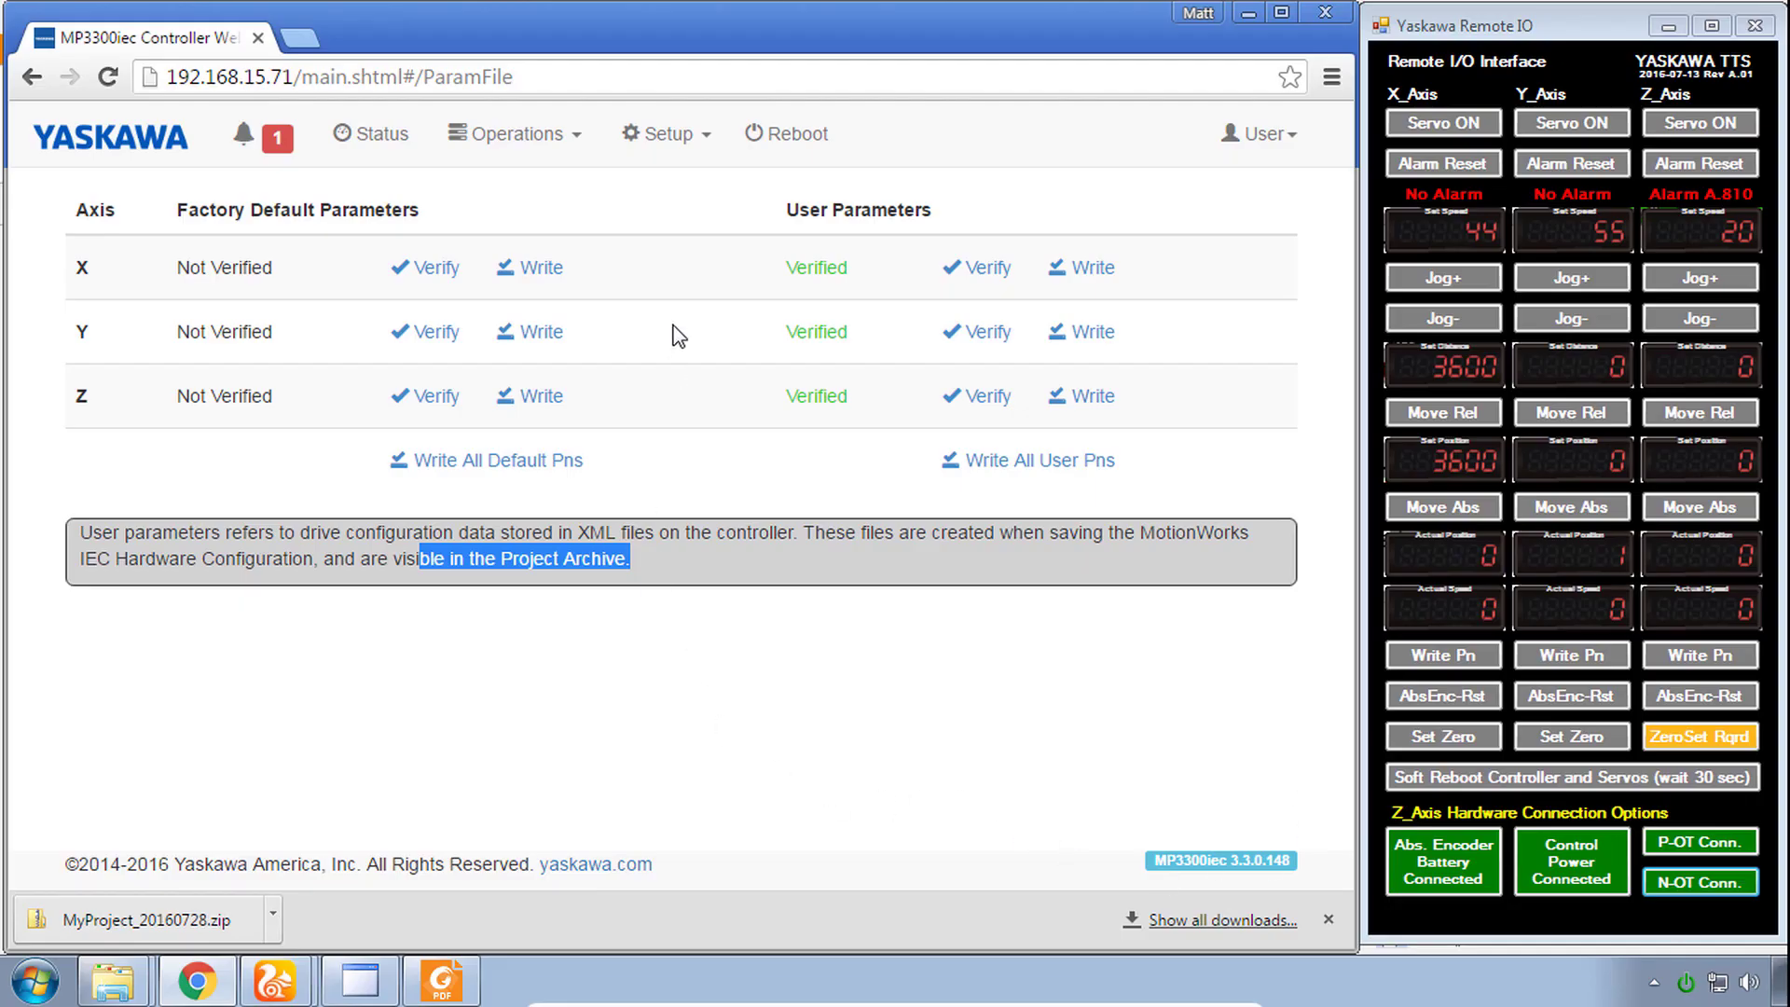
Step: Reboot the controller with confirmation and bring up the IPCam Client camera view to watch the hardware
{"action": "left_click", "coordinate": [793, 135]}
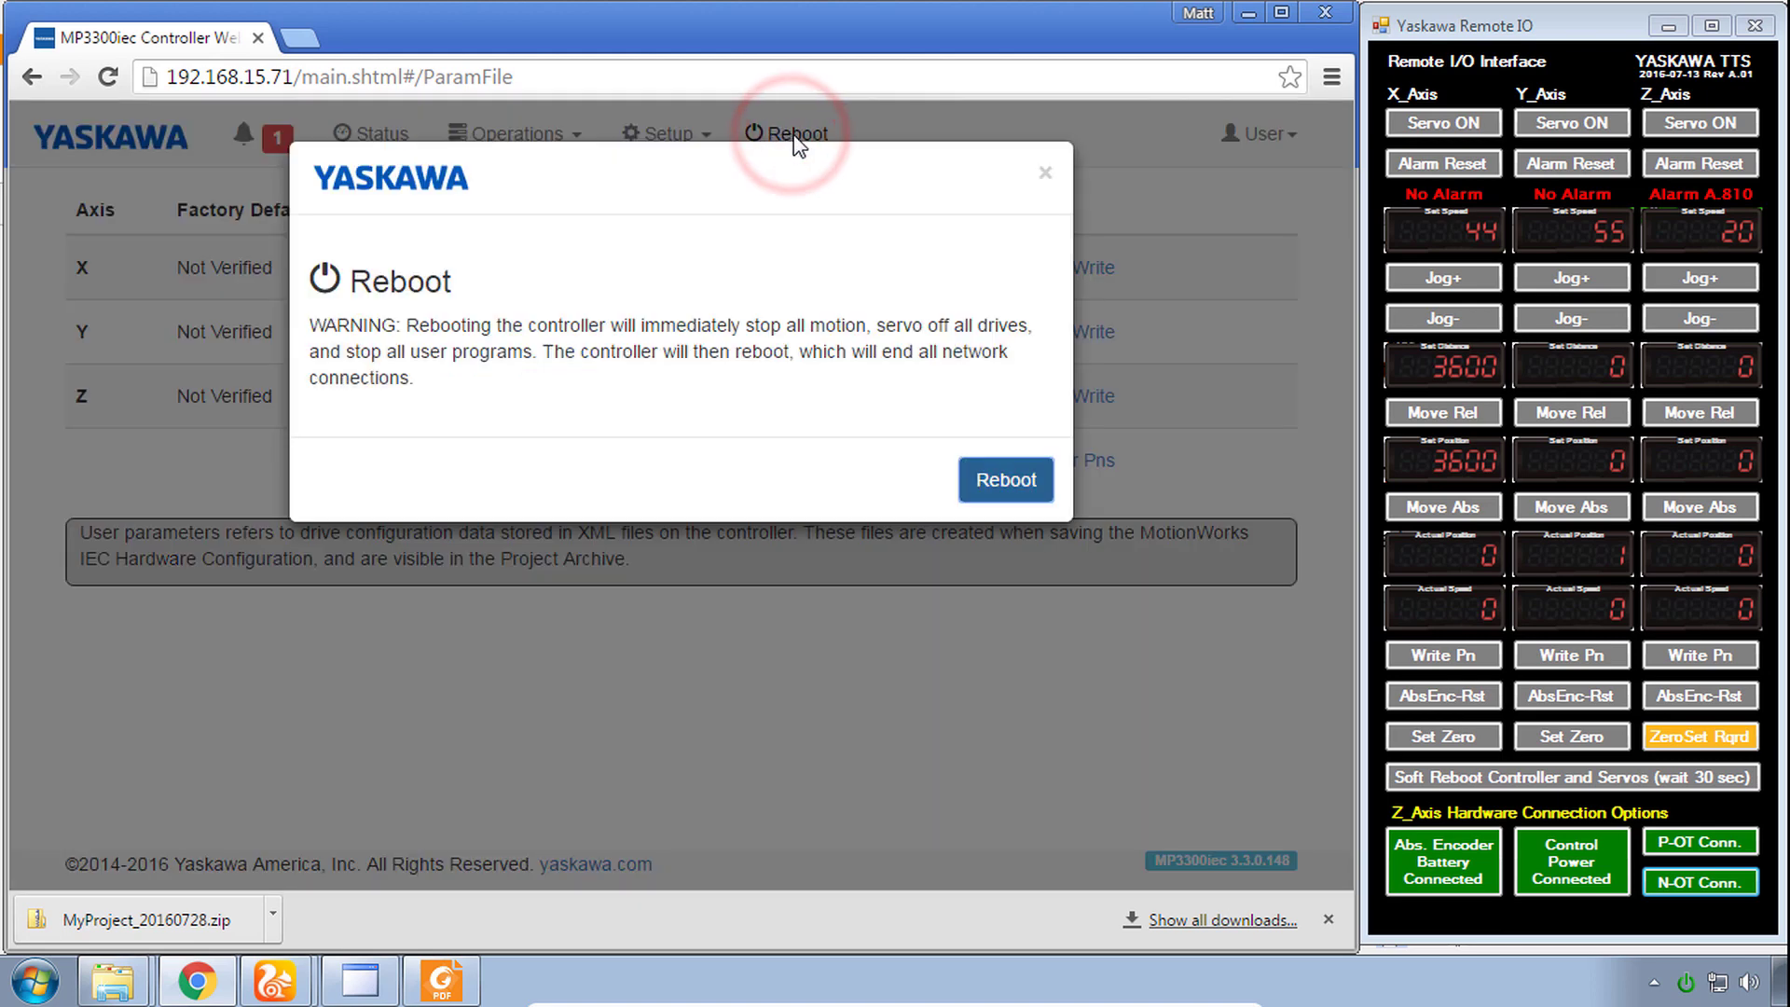
{"action": "left_click", "coordinate": [1014, 486]}
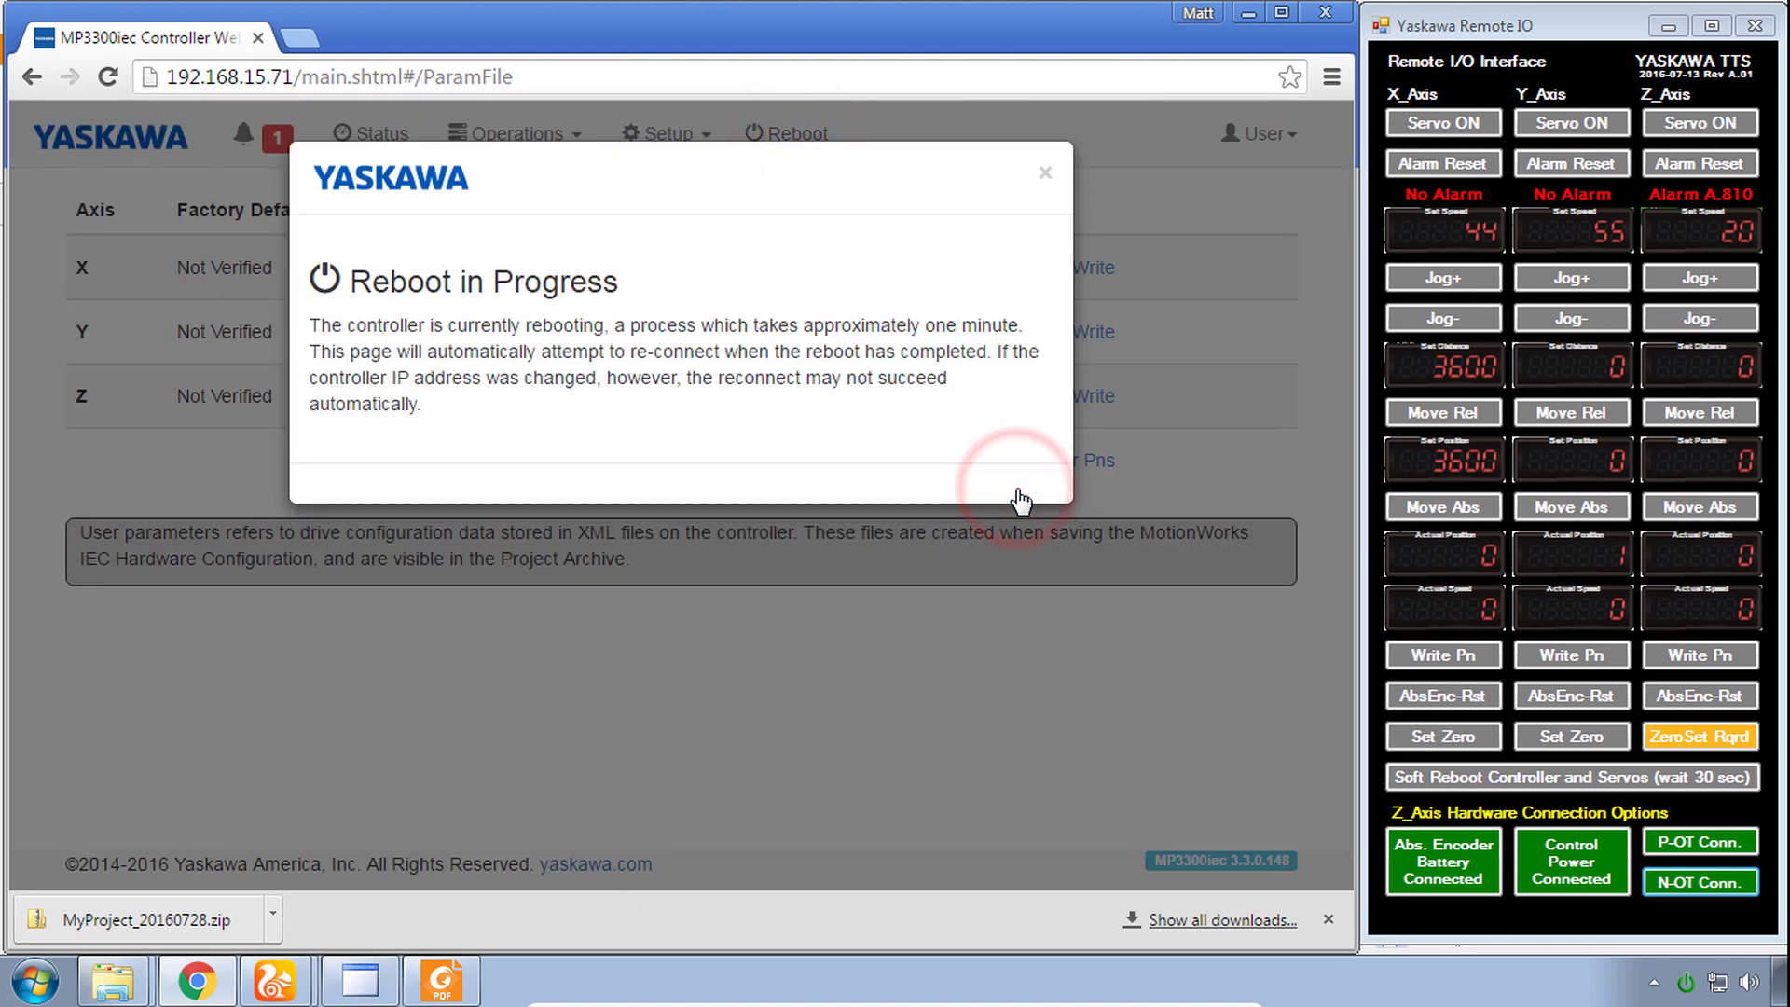
{"action": "mouse_move", "coordinate": [277, 978]}
{"action": "left_click", "coordinate": [278, 913]}
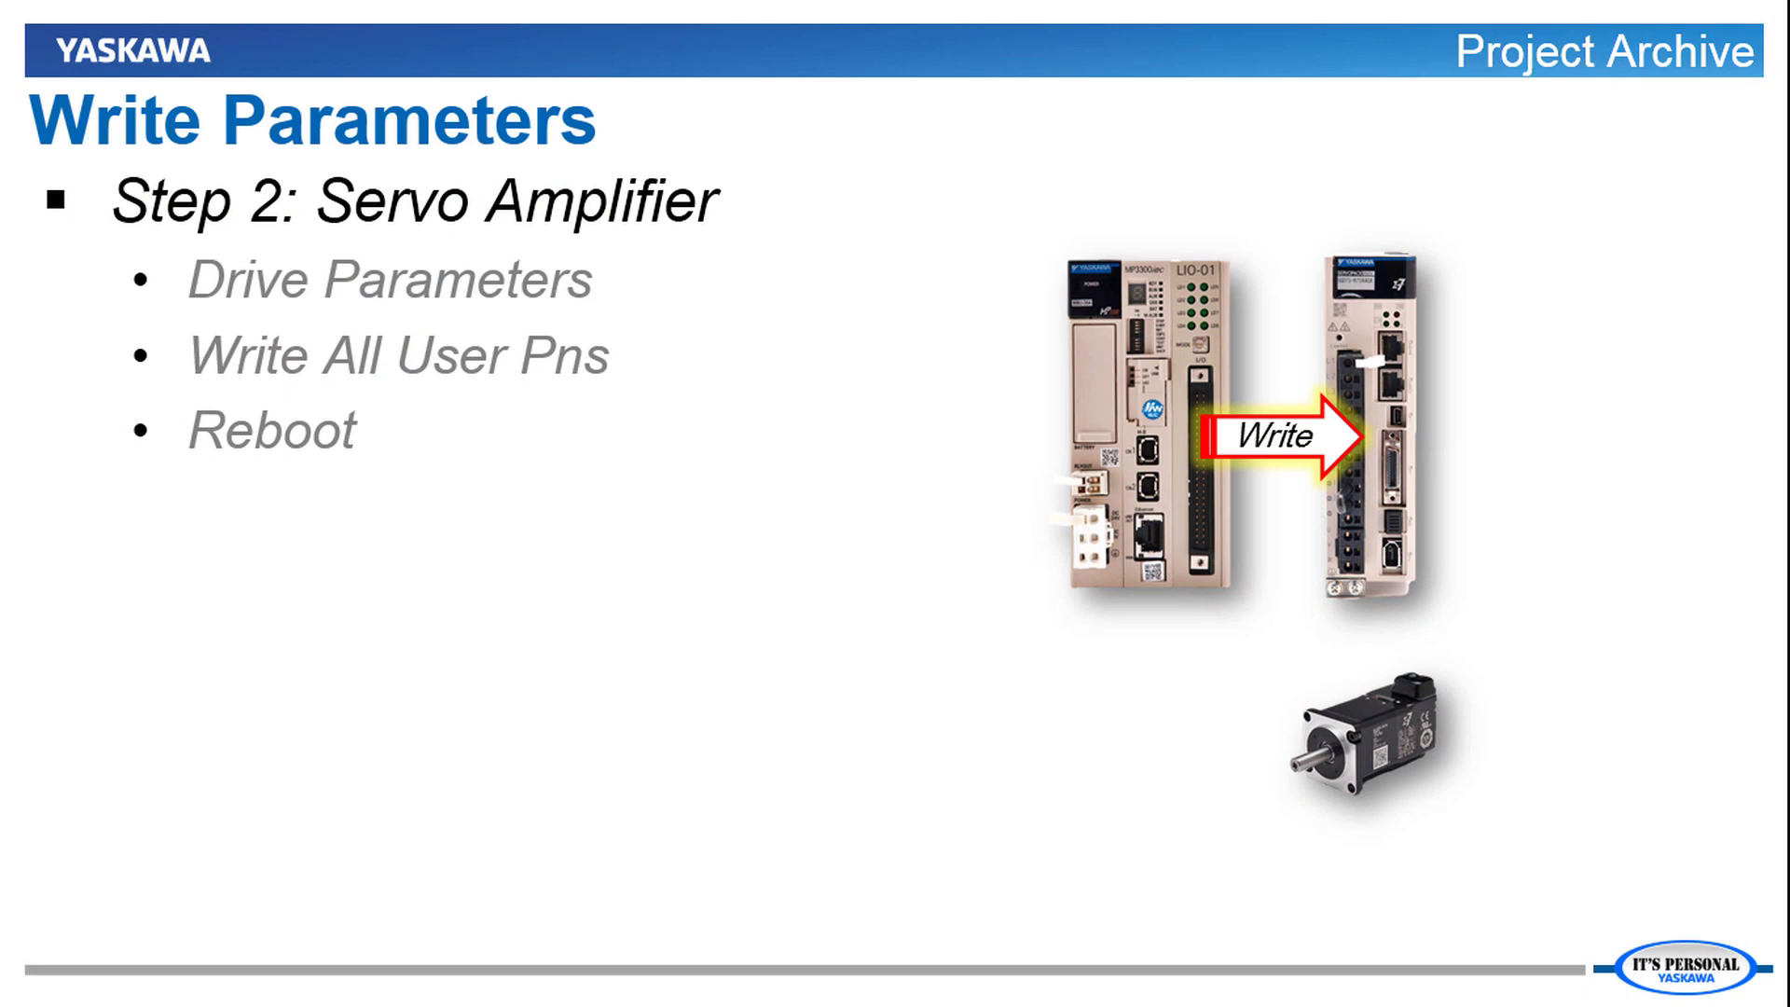
{"action": "key", "text": "Right"}
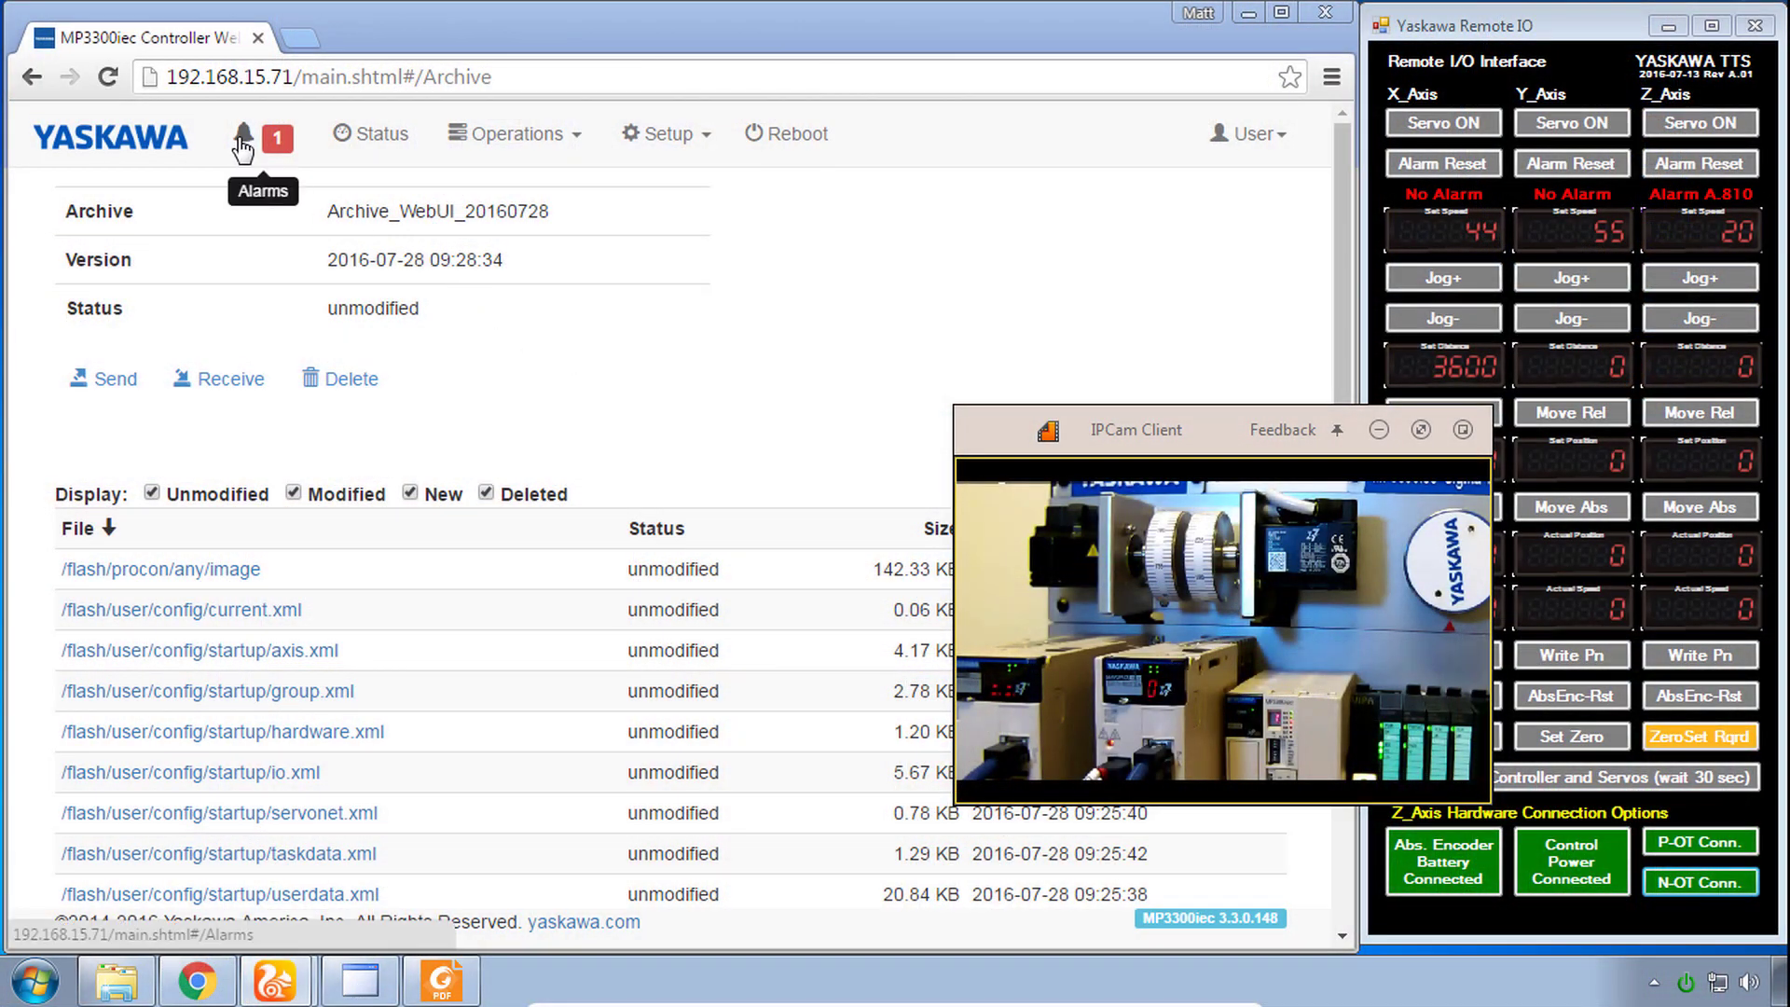
Step: Open the controller's Alarms page, expand the Z-axis encoder backup error's description, and move the IPCam Client view clear of it
{"action": "left_click", "coordinate": [242, 135]}
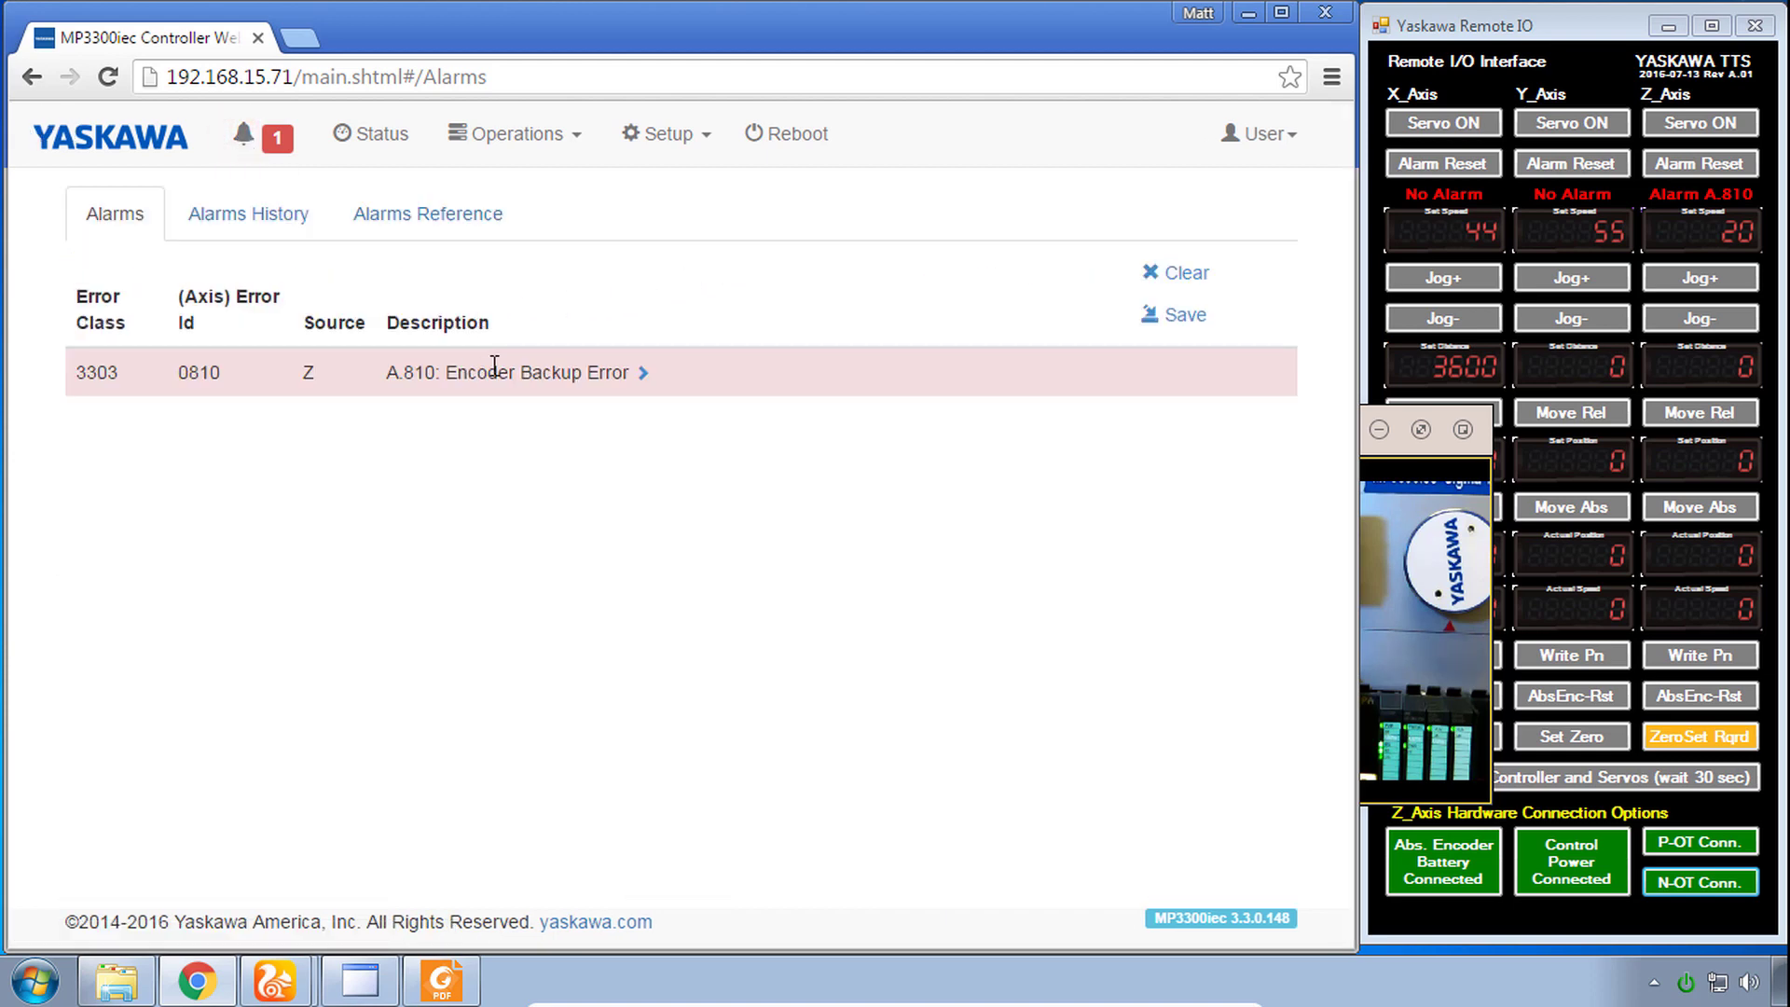
{"action": "left_click", "coordinate": [641, 377]}
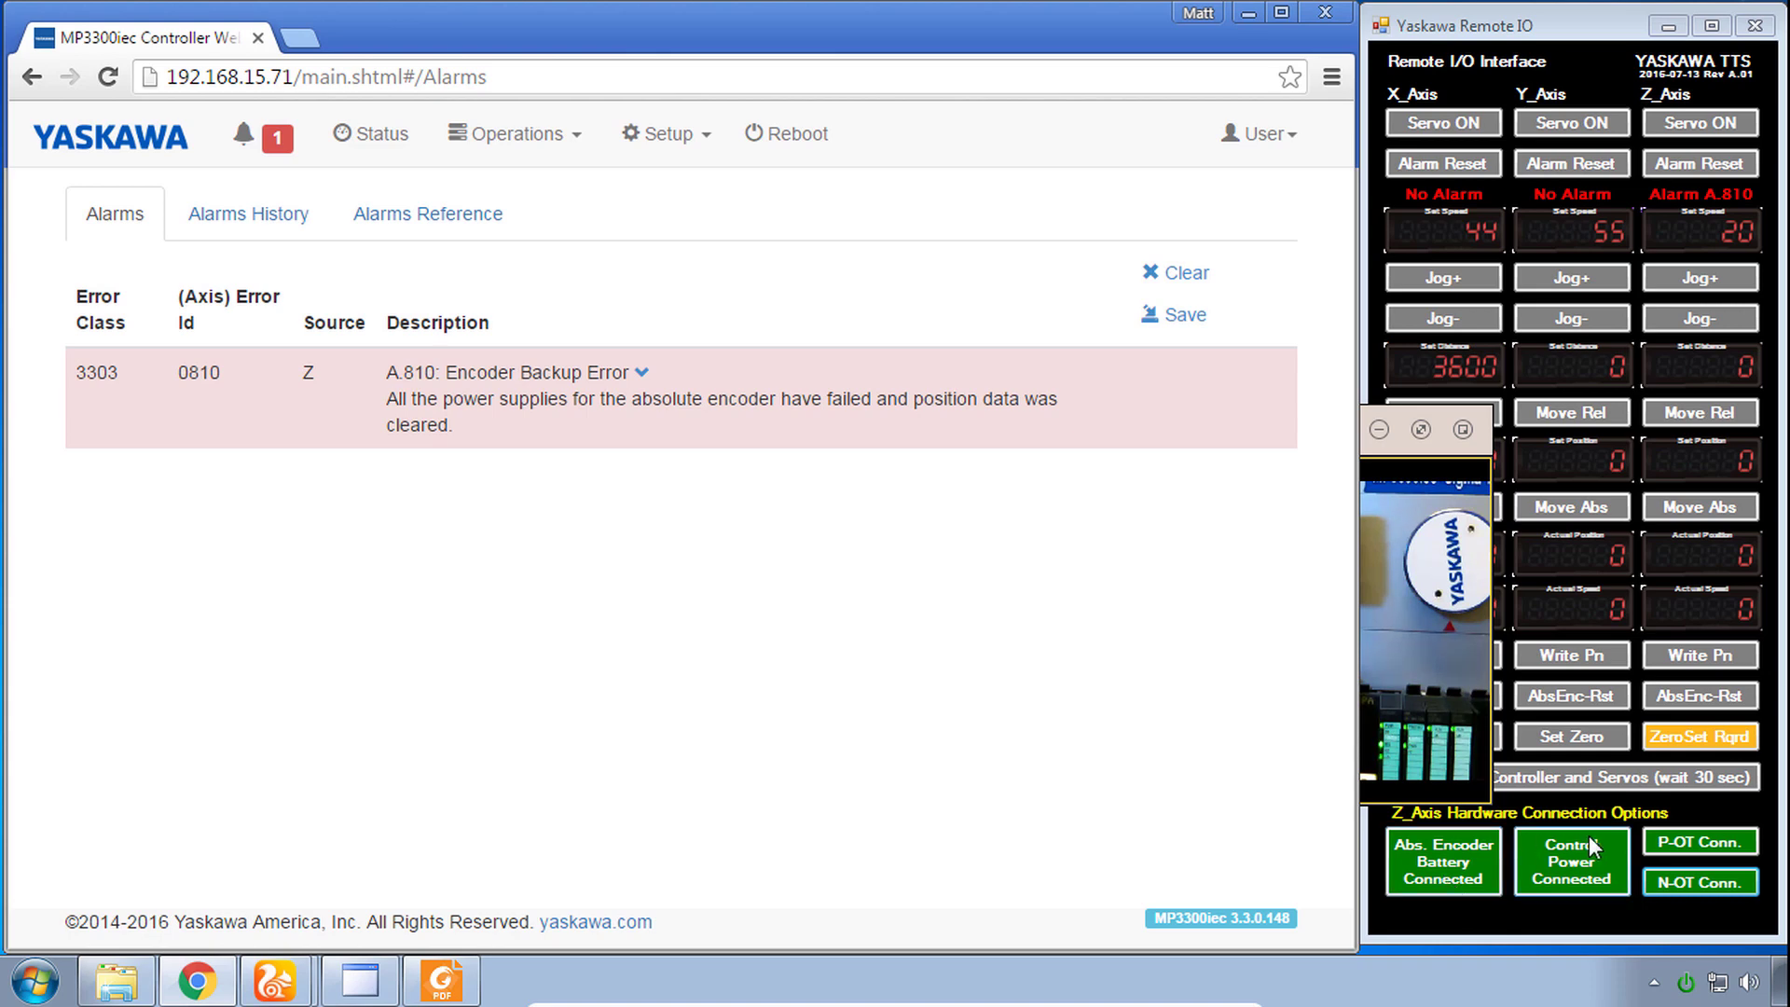
{"action": "left_click", "coordinate": [1451, 685]}
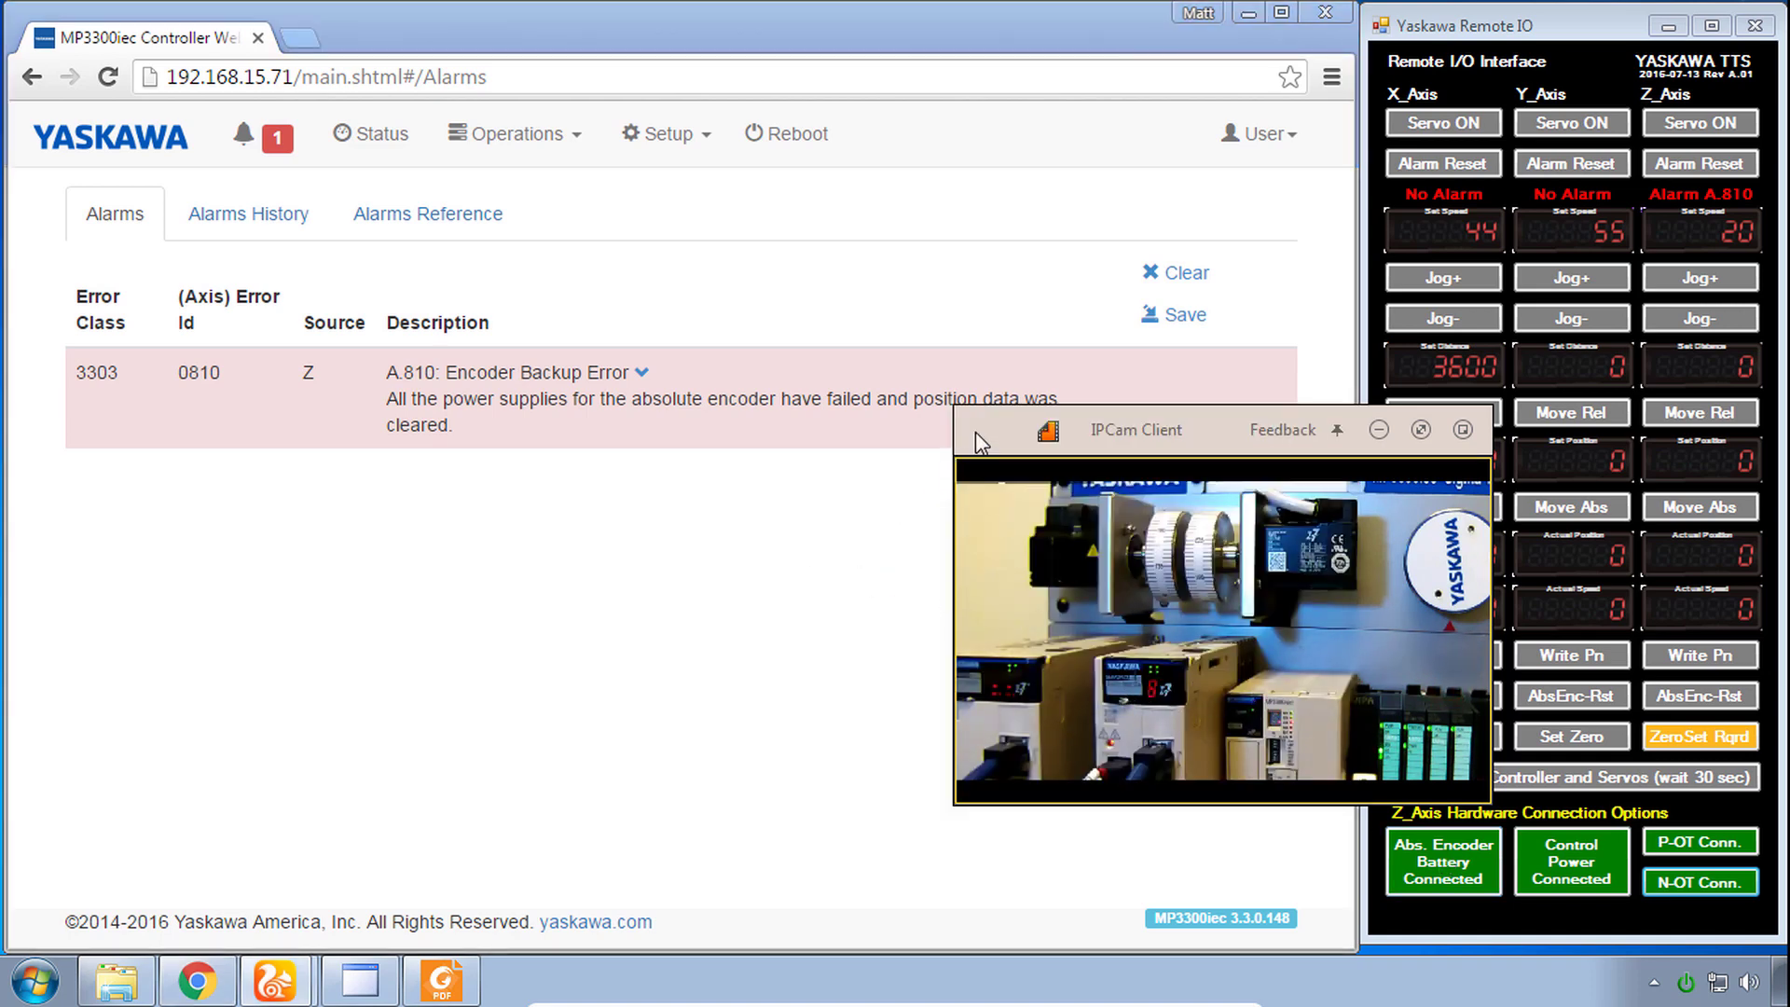
{"action": "left_click_drag", "start_coordinate": [975, 433], "coordinate": [1259, 411]}
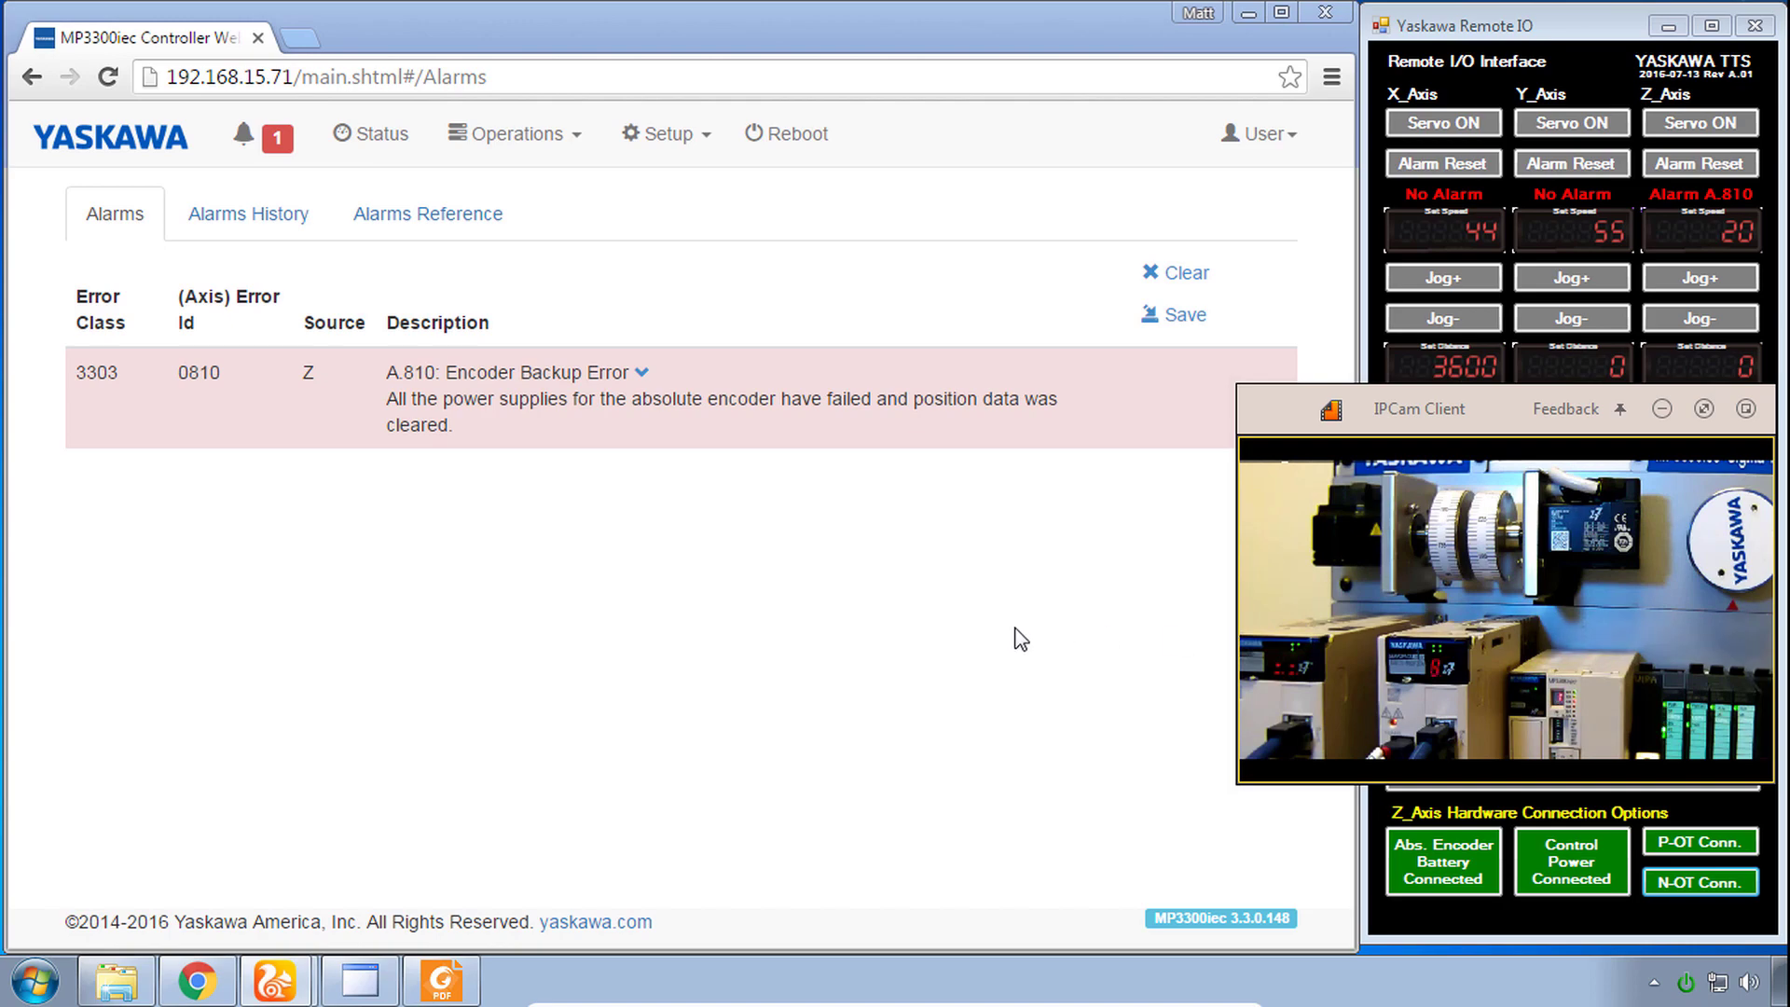
Step: Check the absolute encoder initialization procedure in the PDF, then switch back to Chrome and open the Motion Control Panel page
{"action": "scroll", "coordinate": [528, 728], "scroll_direction": "down", "scroll_amount": 1}
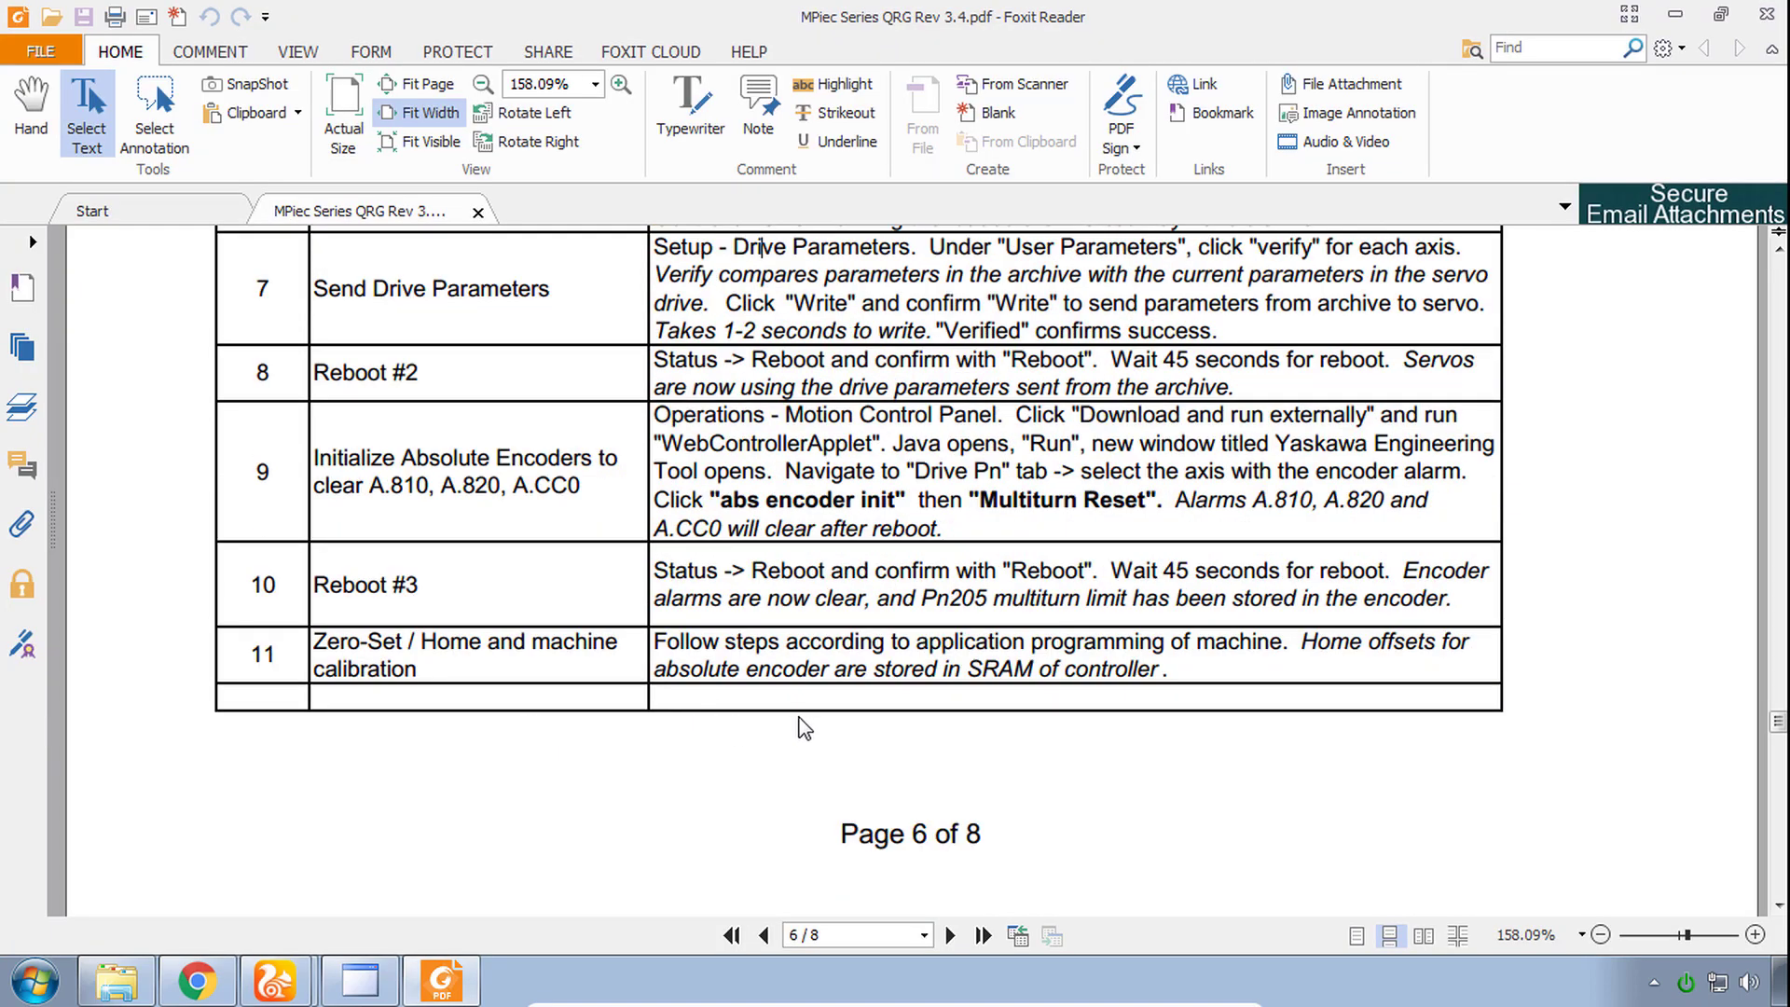
{"action": "left_click", "coordinate": [366, 981]}
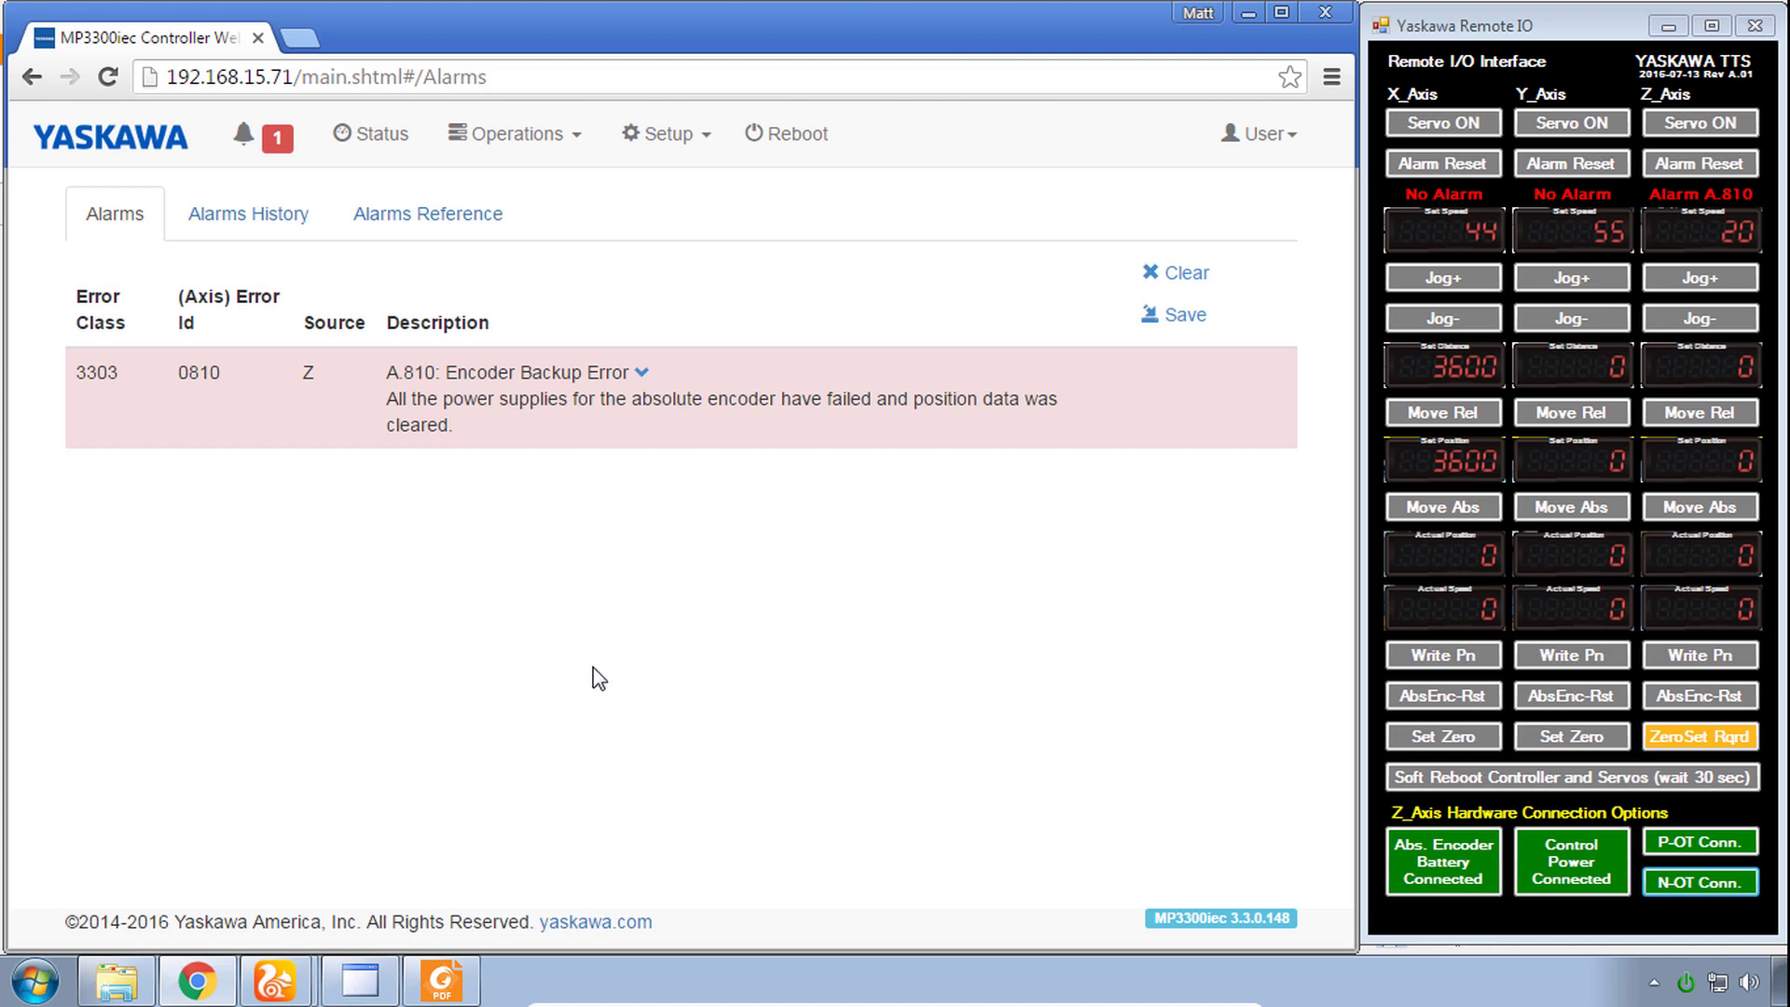
{"action": "left_click", "coordinate": [539, 136]}
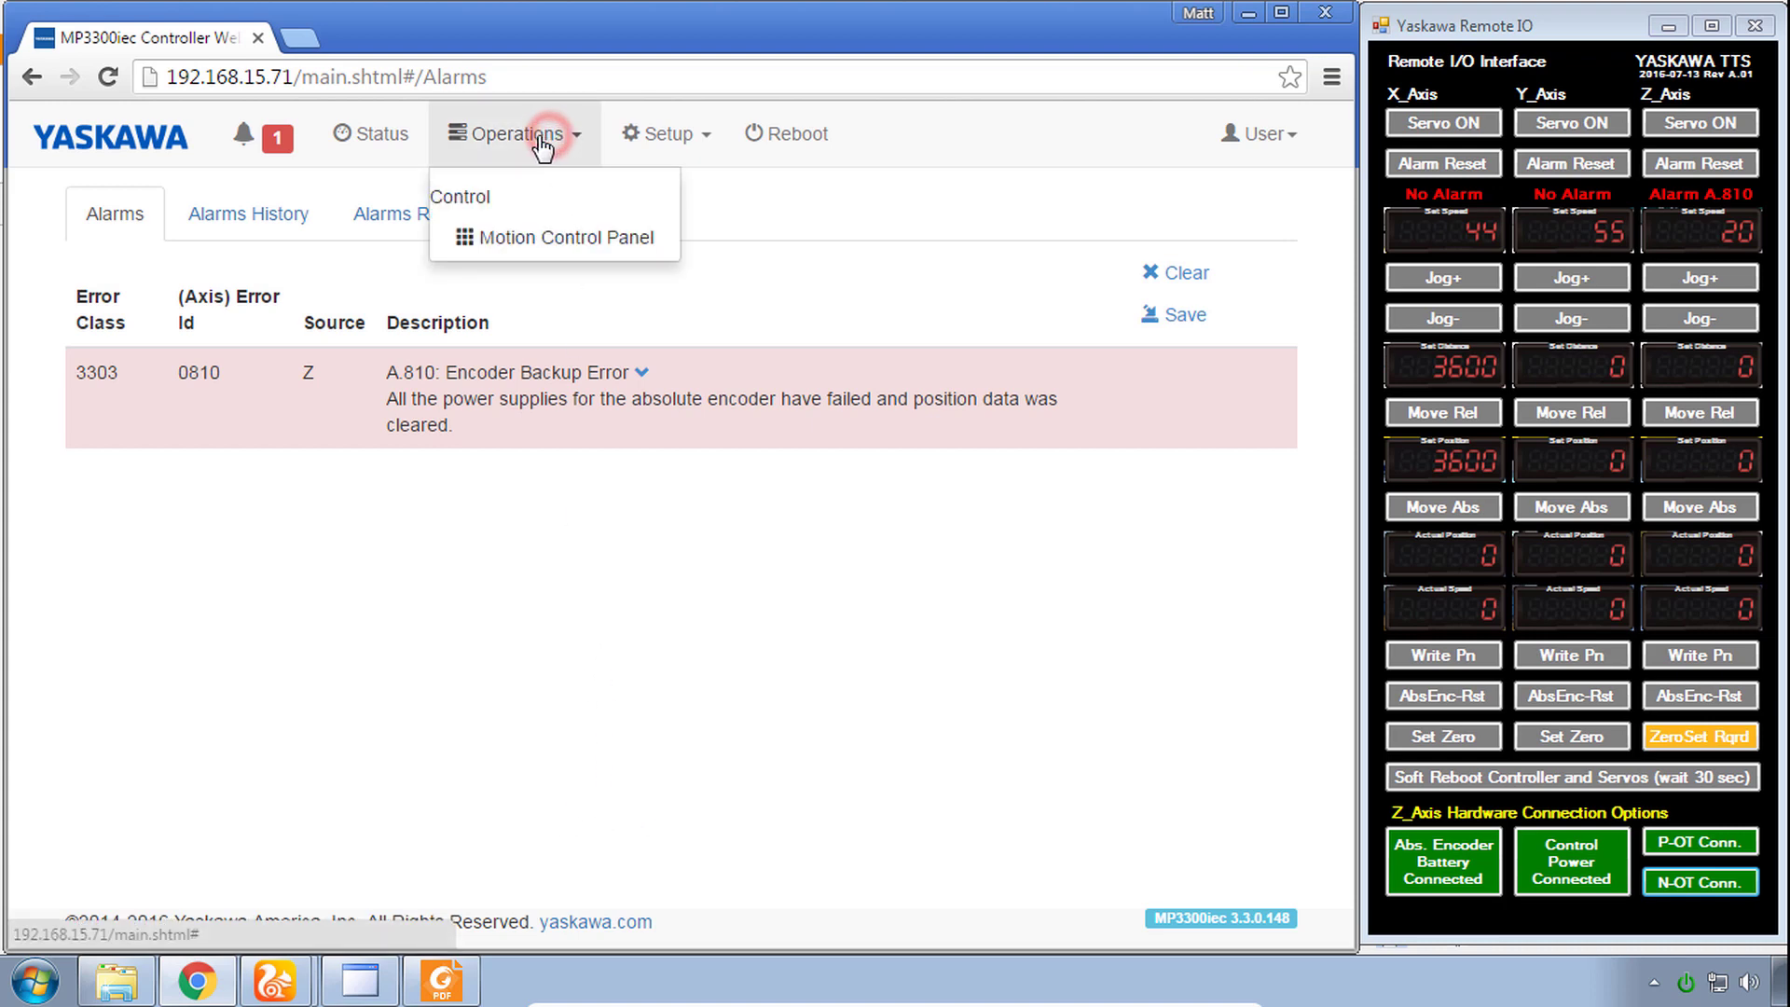
{"action": "left_click", "coordinate": [559, 244]}
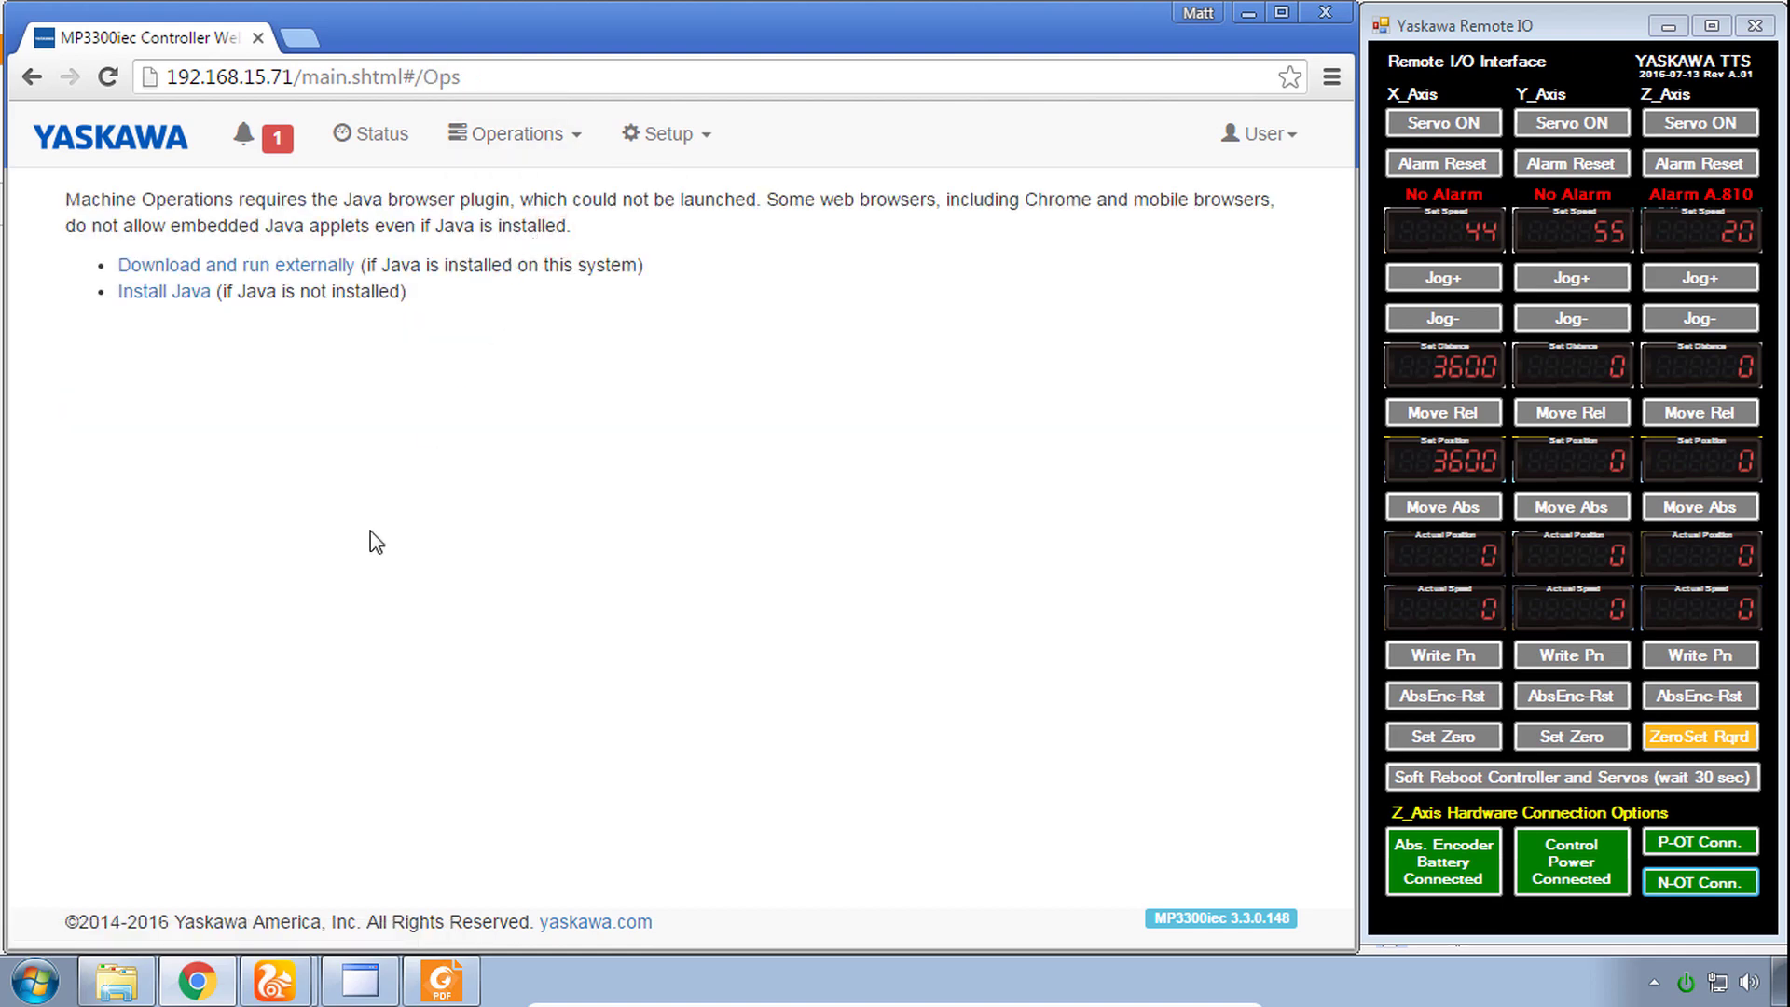
Step: Search the computer's installed programs for java to check whether Java is installed, then close the search
{"action": "left_click", "coordinate": [47, 981]}
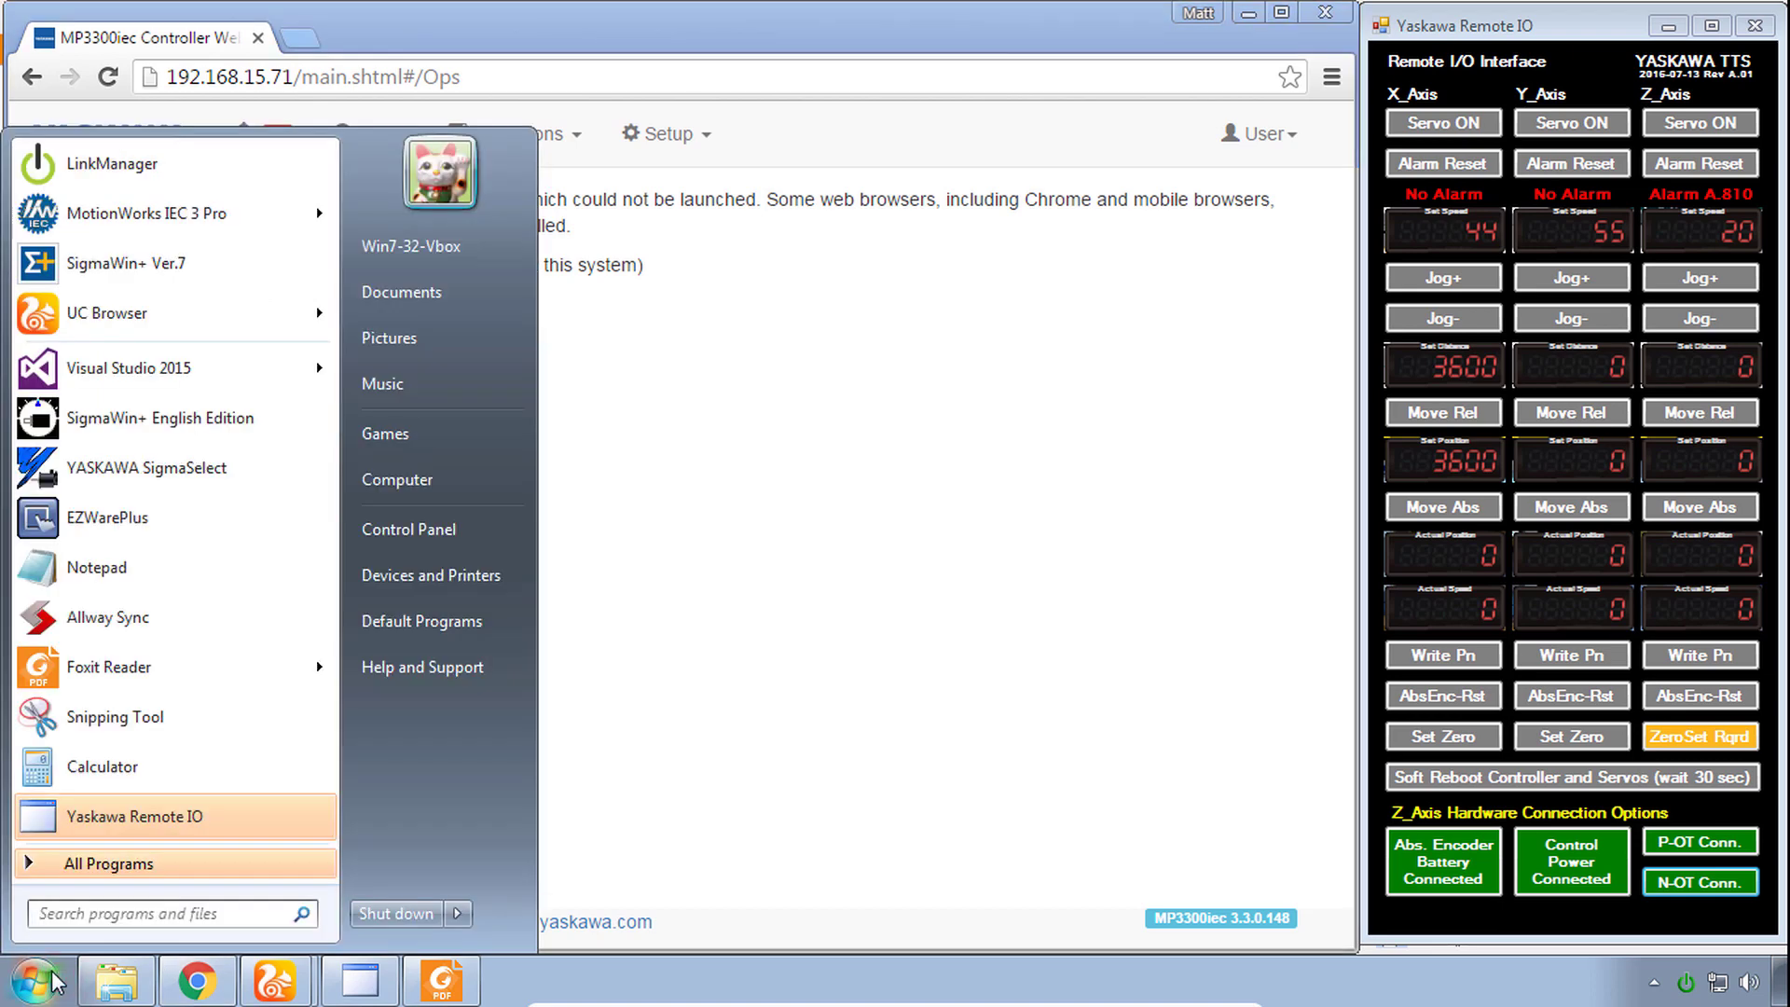
{"action": "type", "text": "java"}
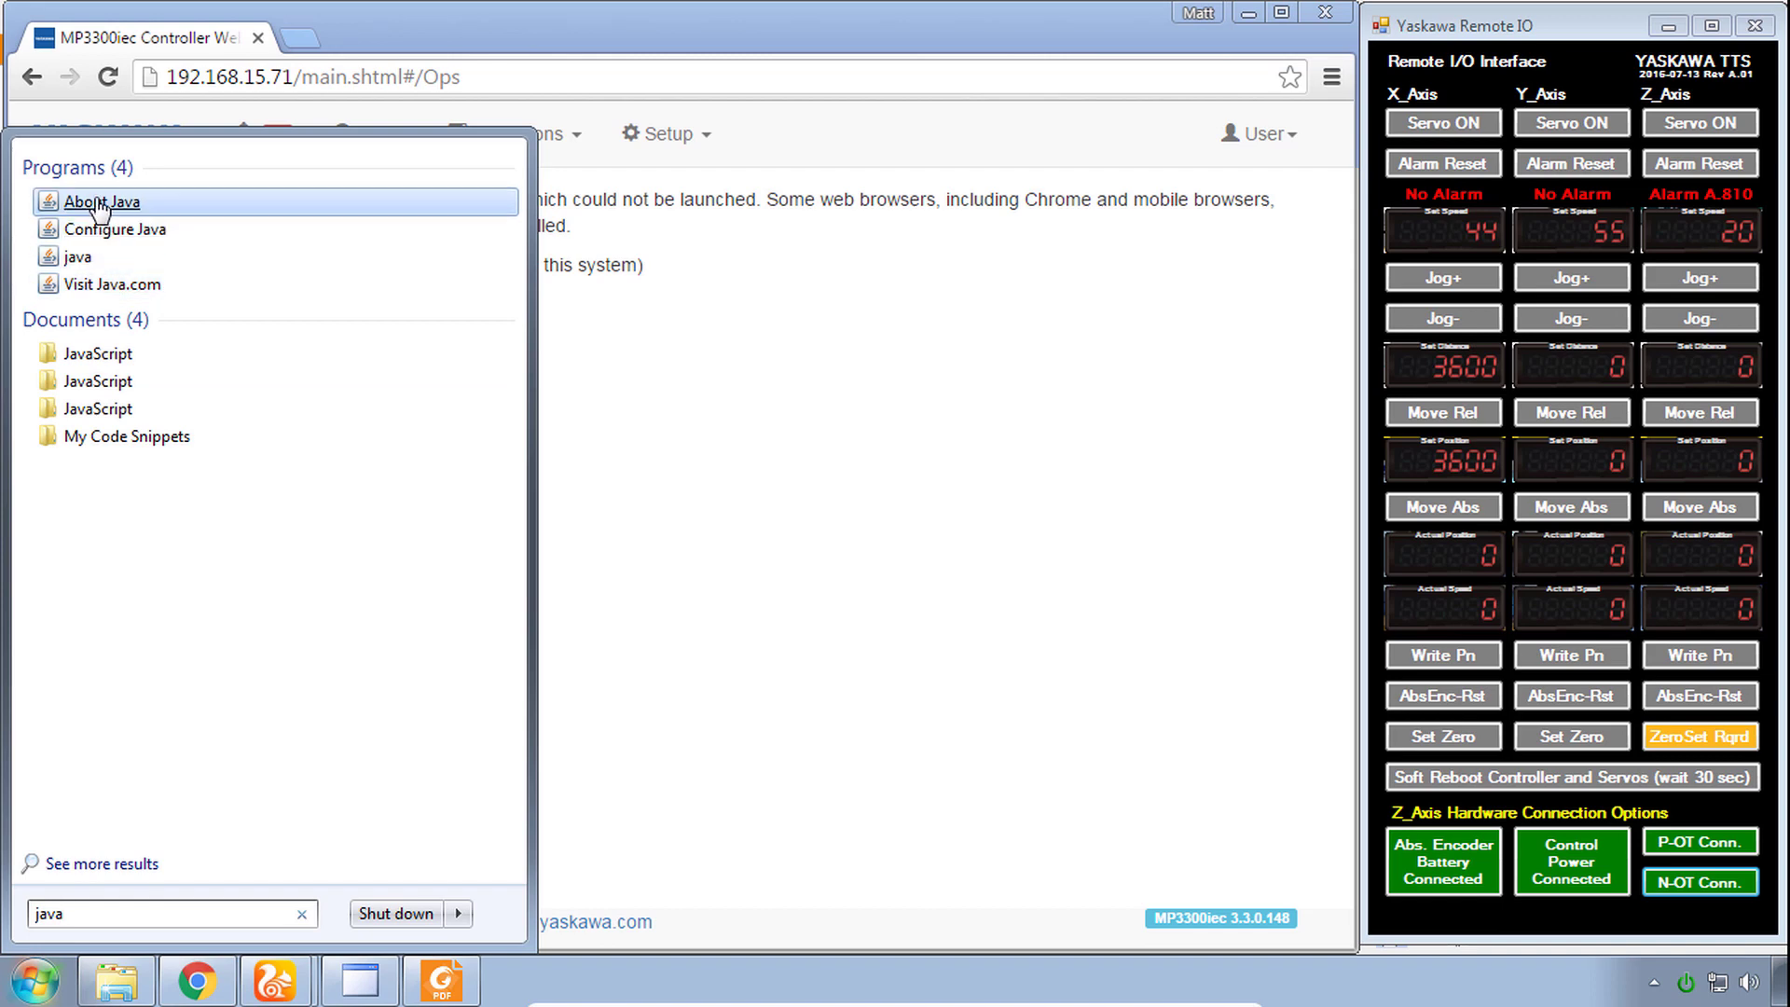
{"action": "left_click", "coordinate": [728, 455]}
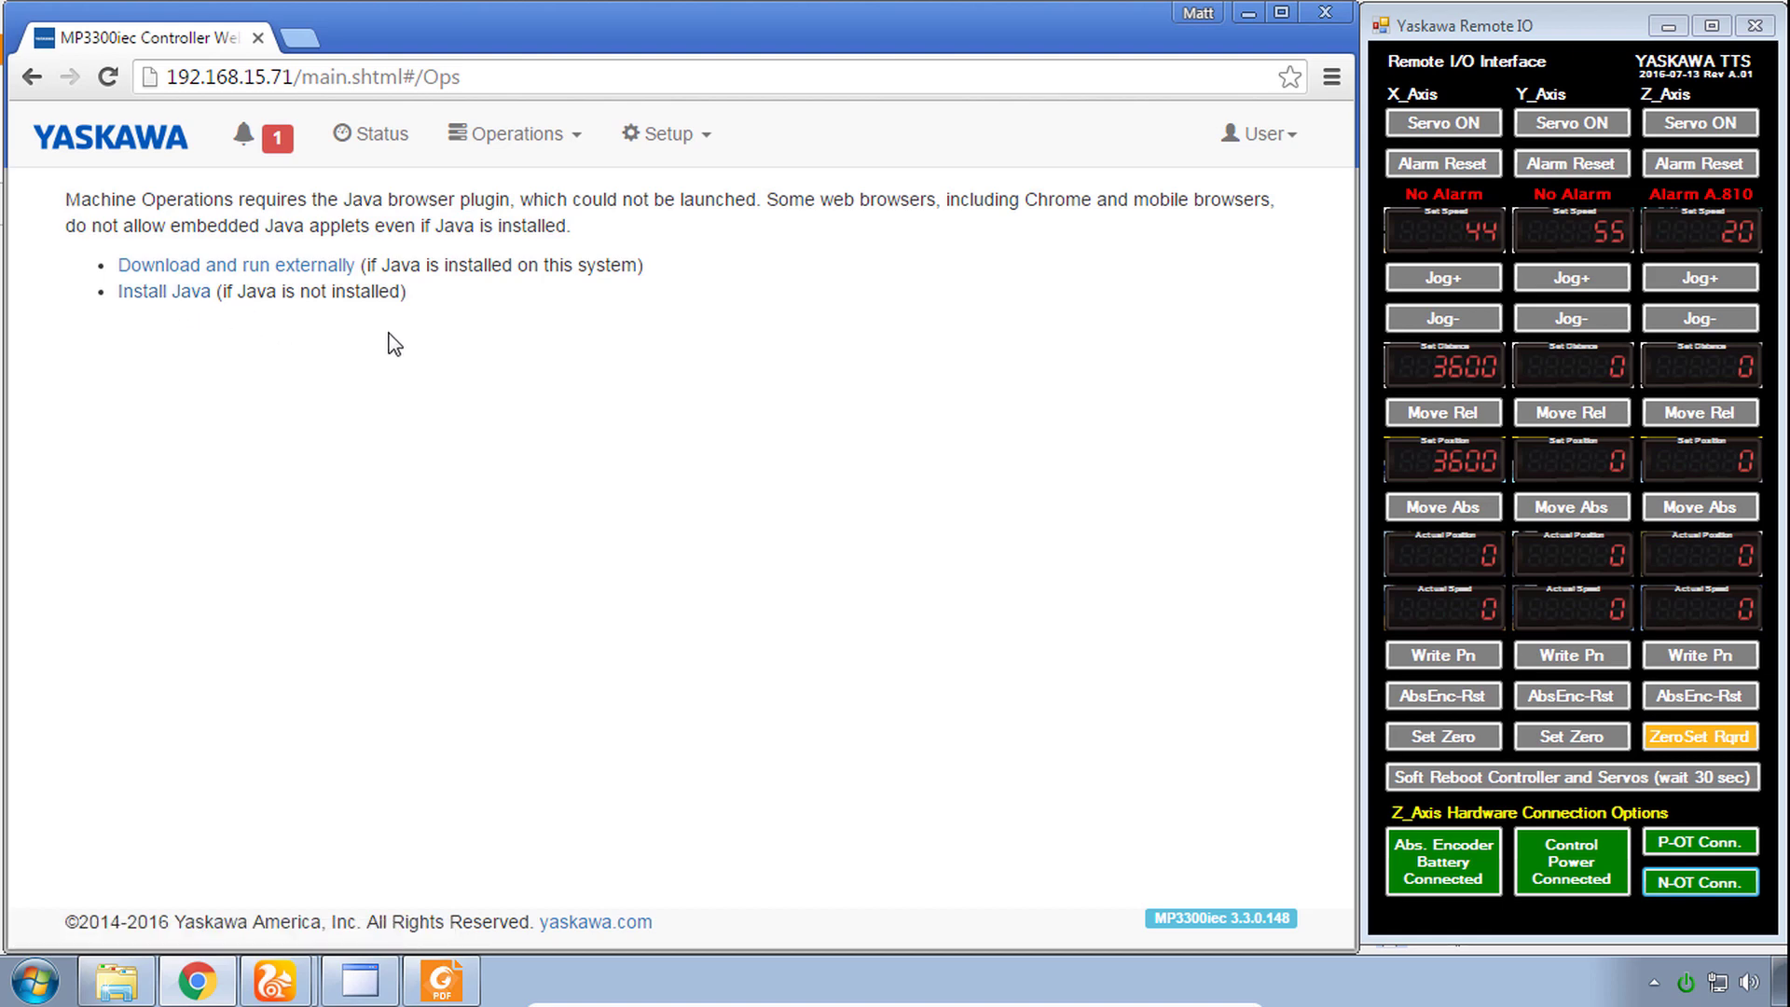
Step: Download and keep WebControllerApplet.jnlp, run it, and move the Yaskawa Engineering Tool window so its lower section is accessible
{"action": "left_click", "coordinate": [265, 270]}
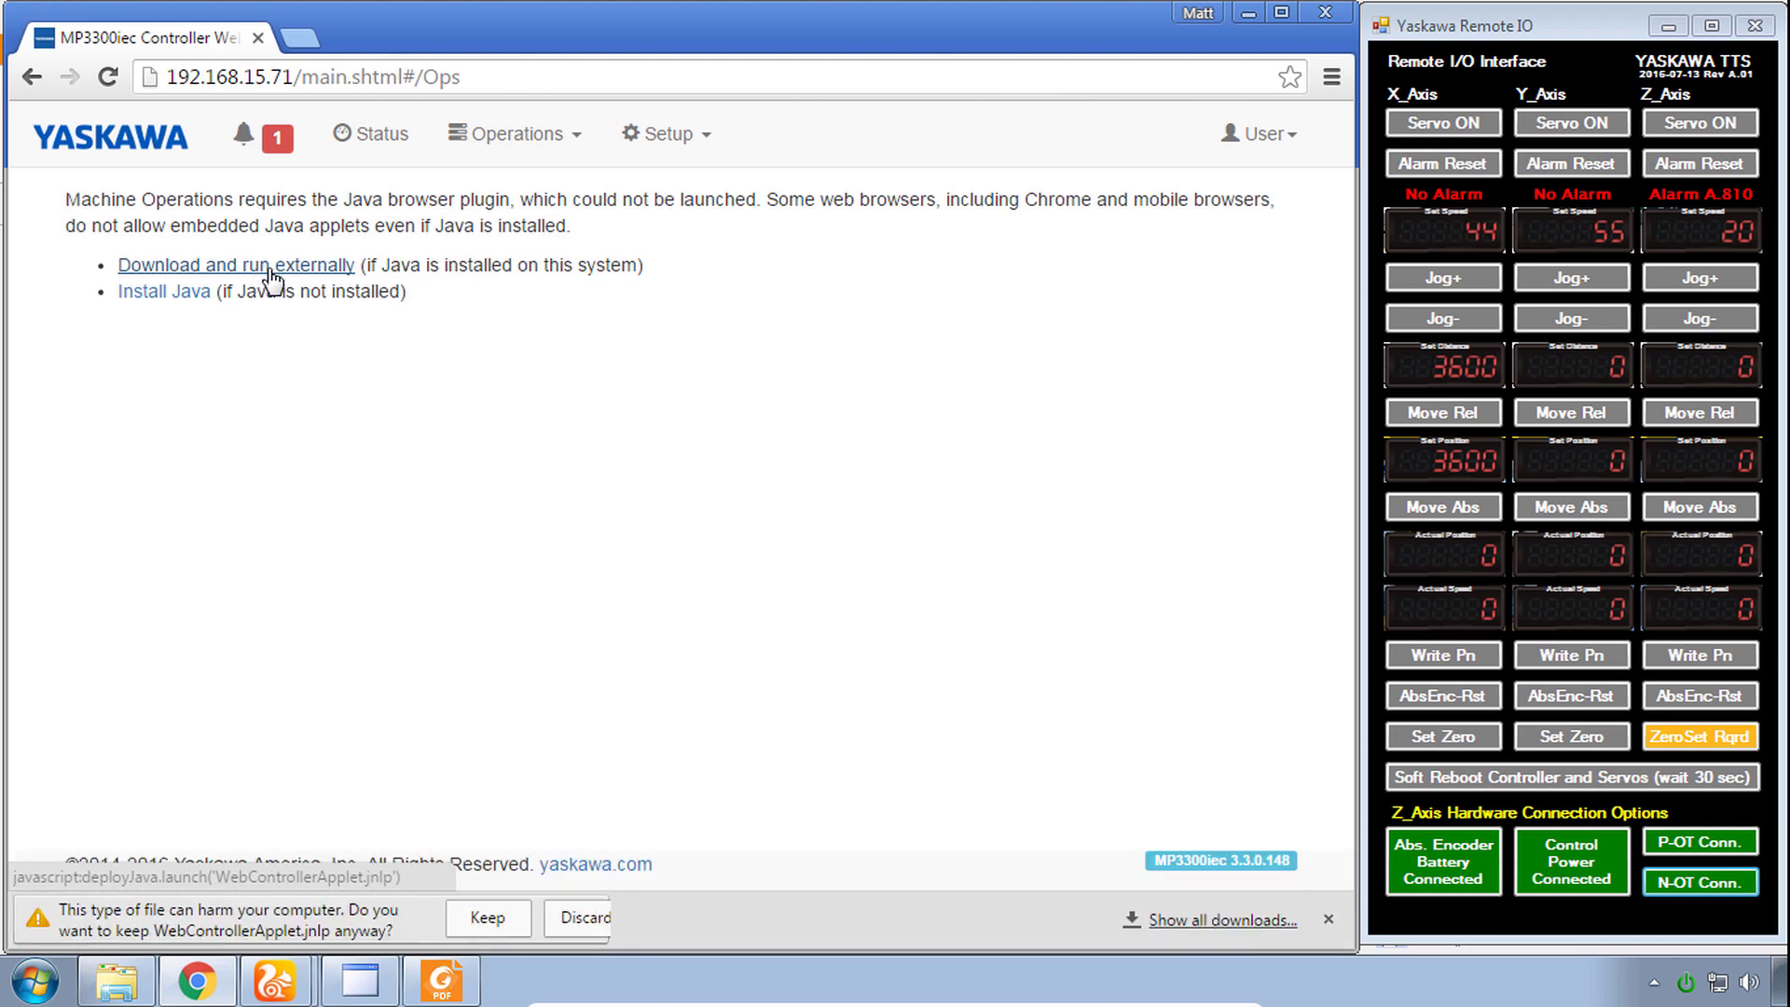
{"action": "left_click", "coordinate": [488, 917]}
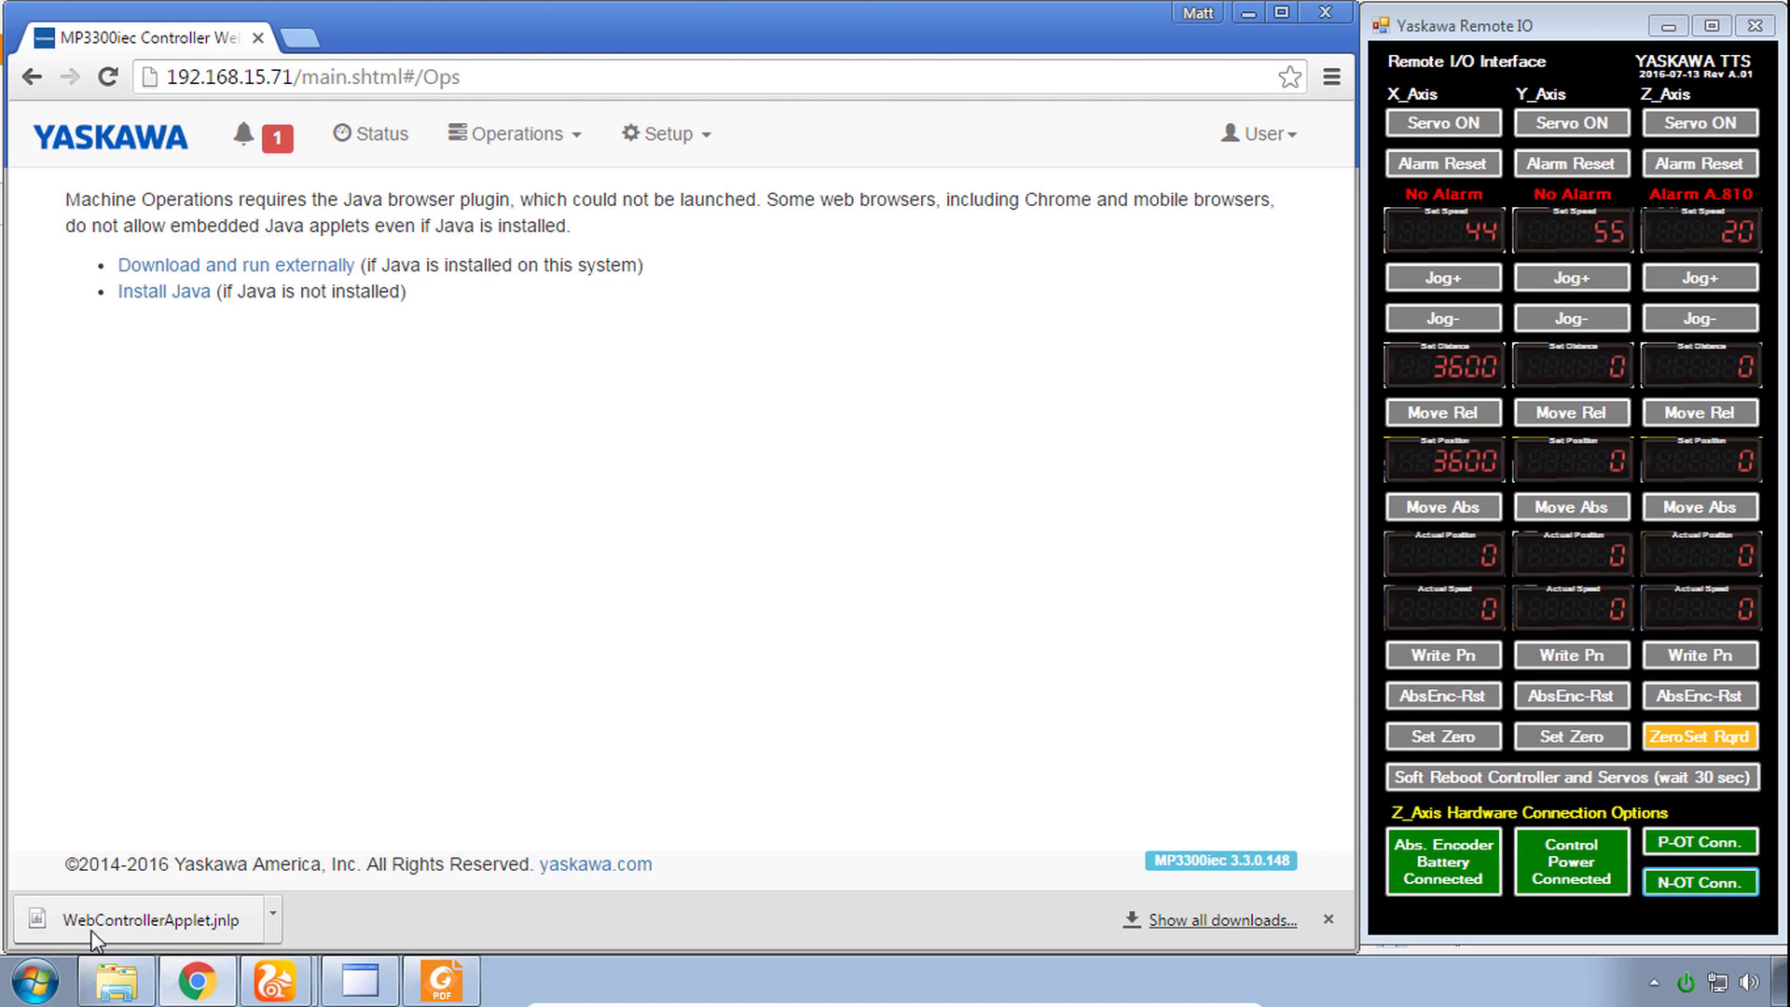
{"action": "left_click", "coordinate": [173, 923]}
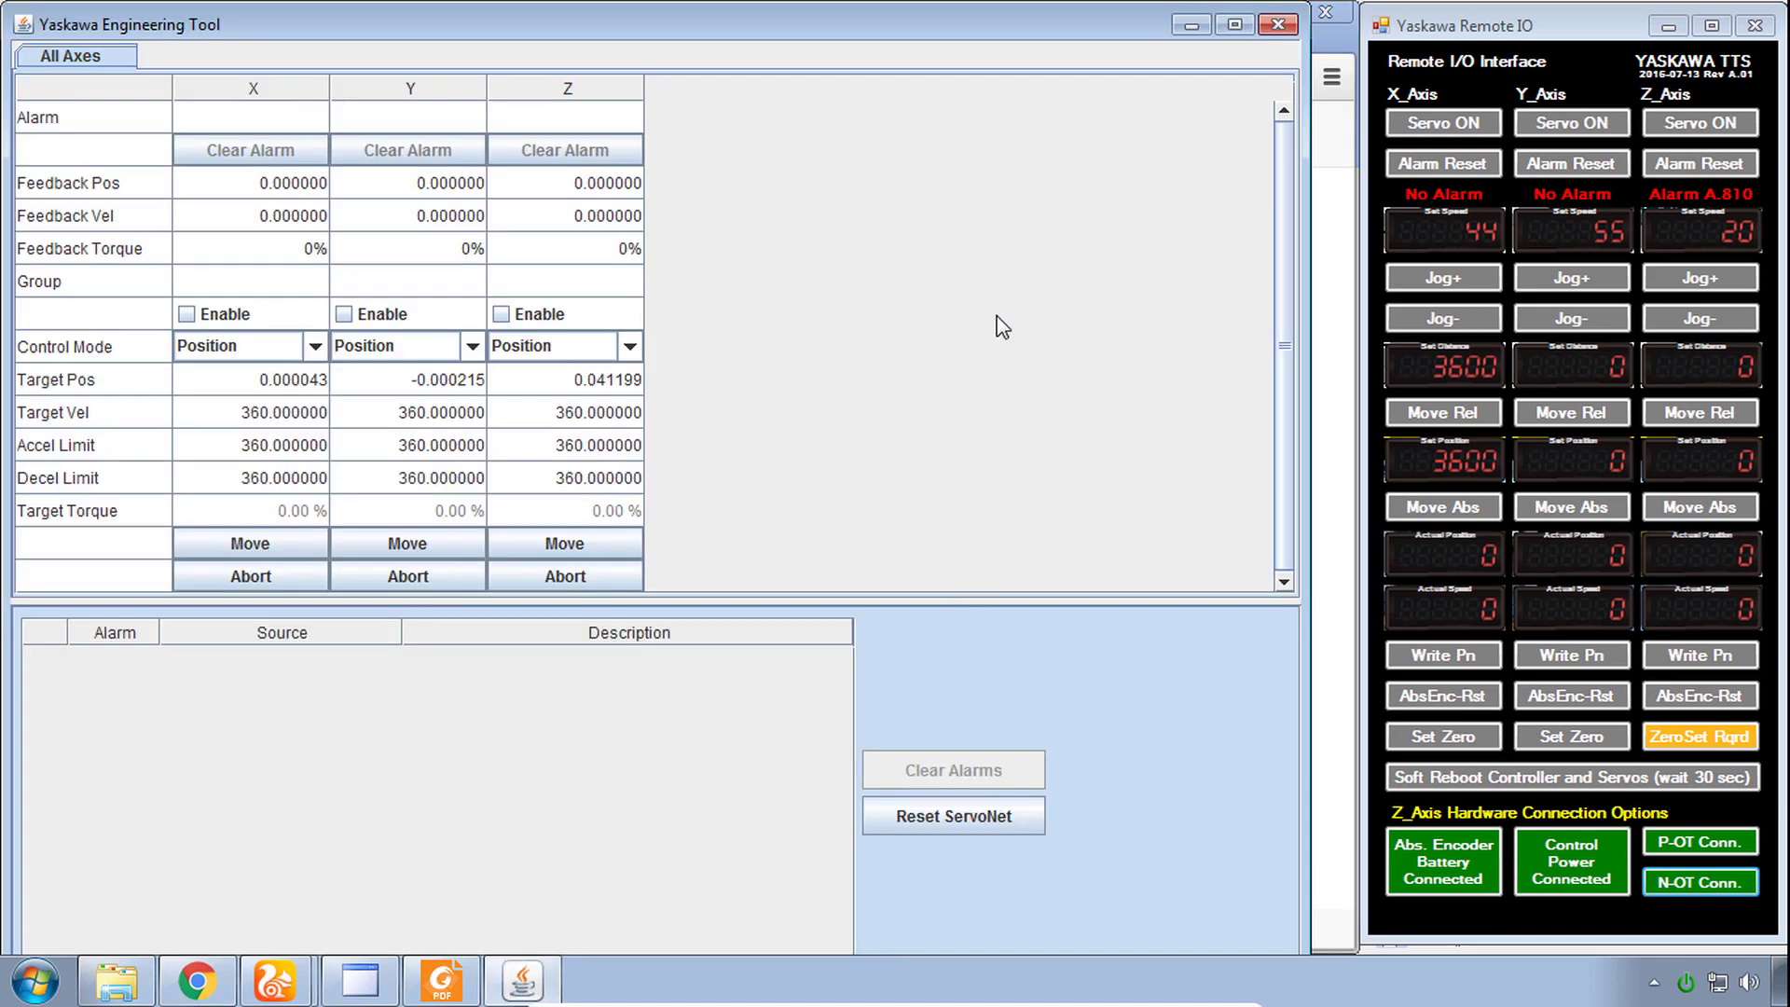
{"action": "left_click_drag", "start_coordinate": [919, 23], "coordinate": [936, 169]}
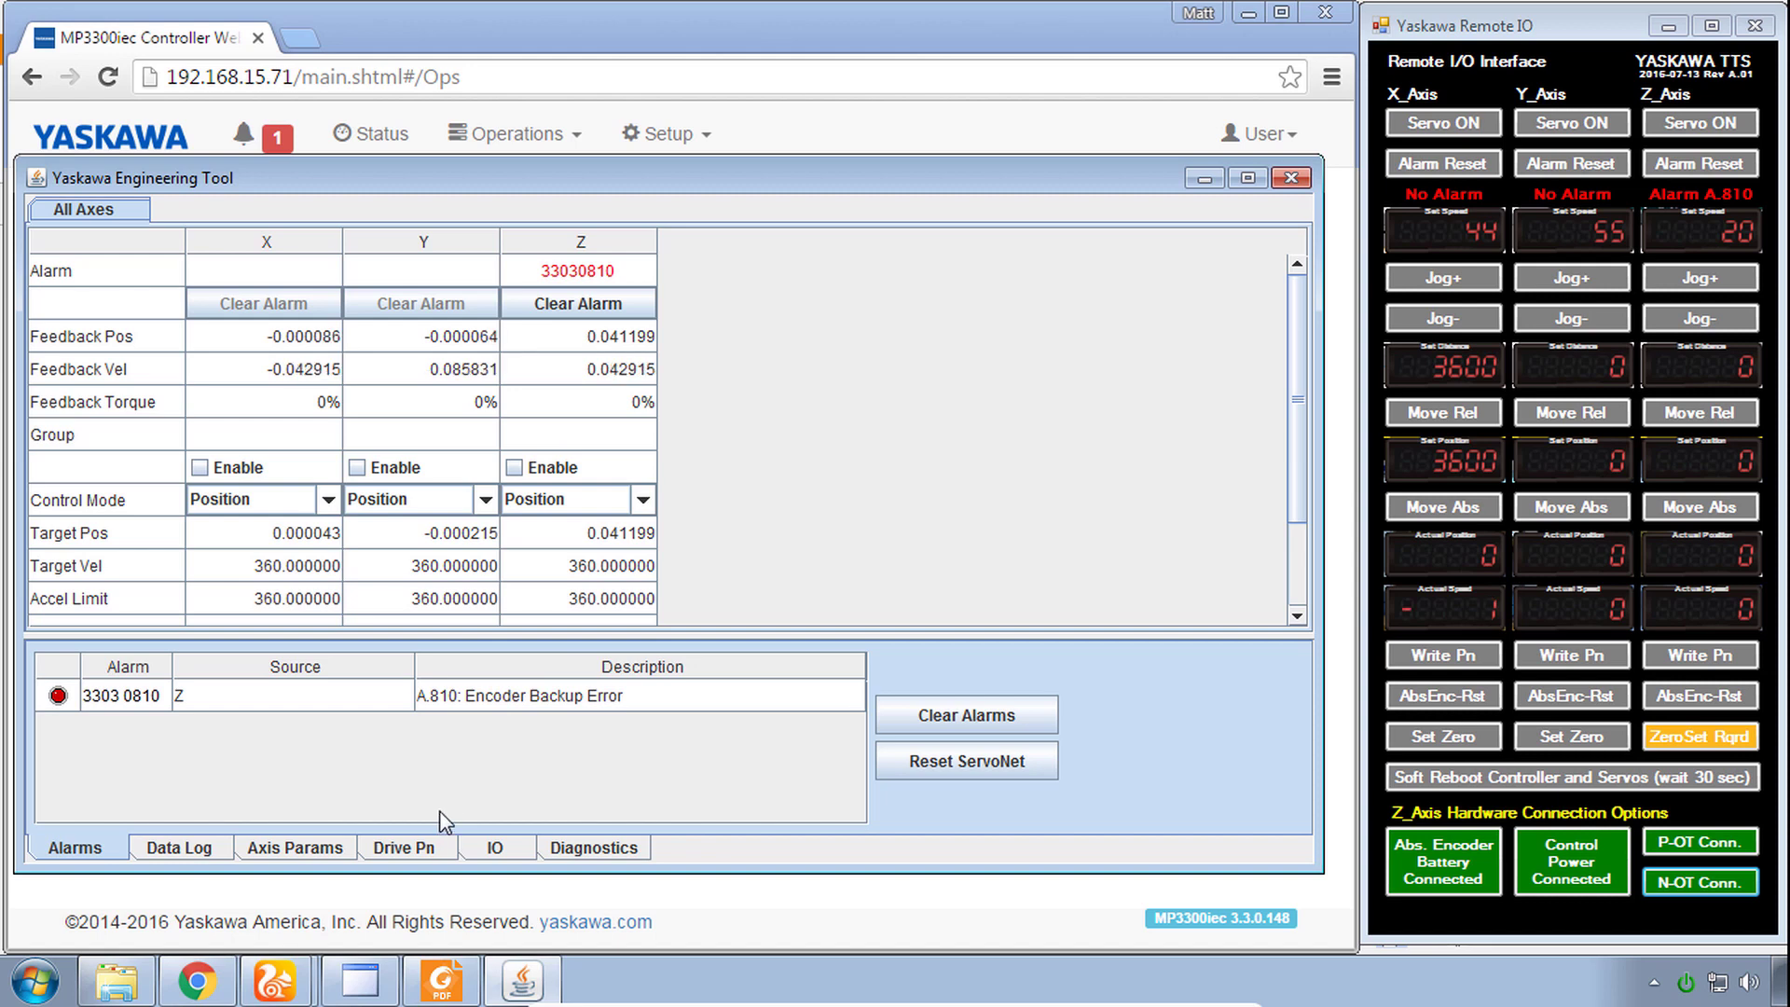
Step: In the Drive Pn settings, select axis Z and initialize its absolute encoder, confirming the operation
{"action": "left_click", "coordinate": [420, 849]}
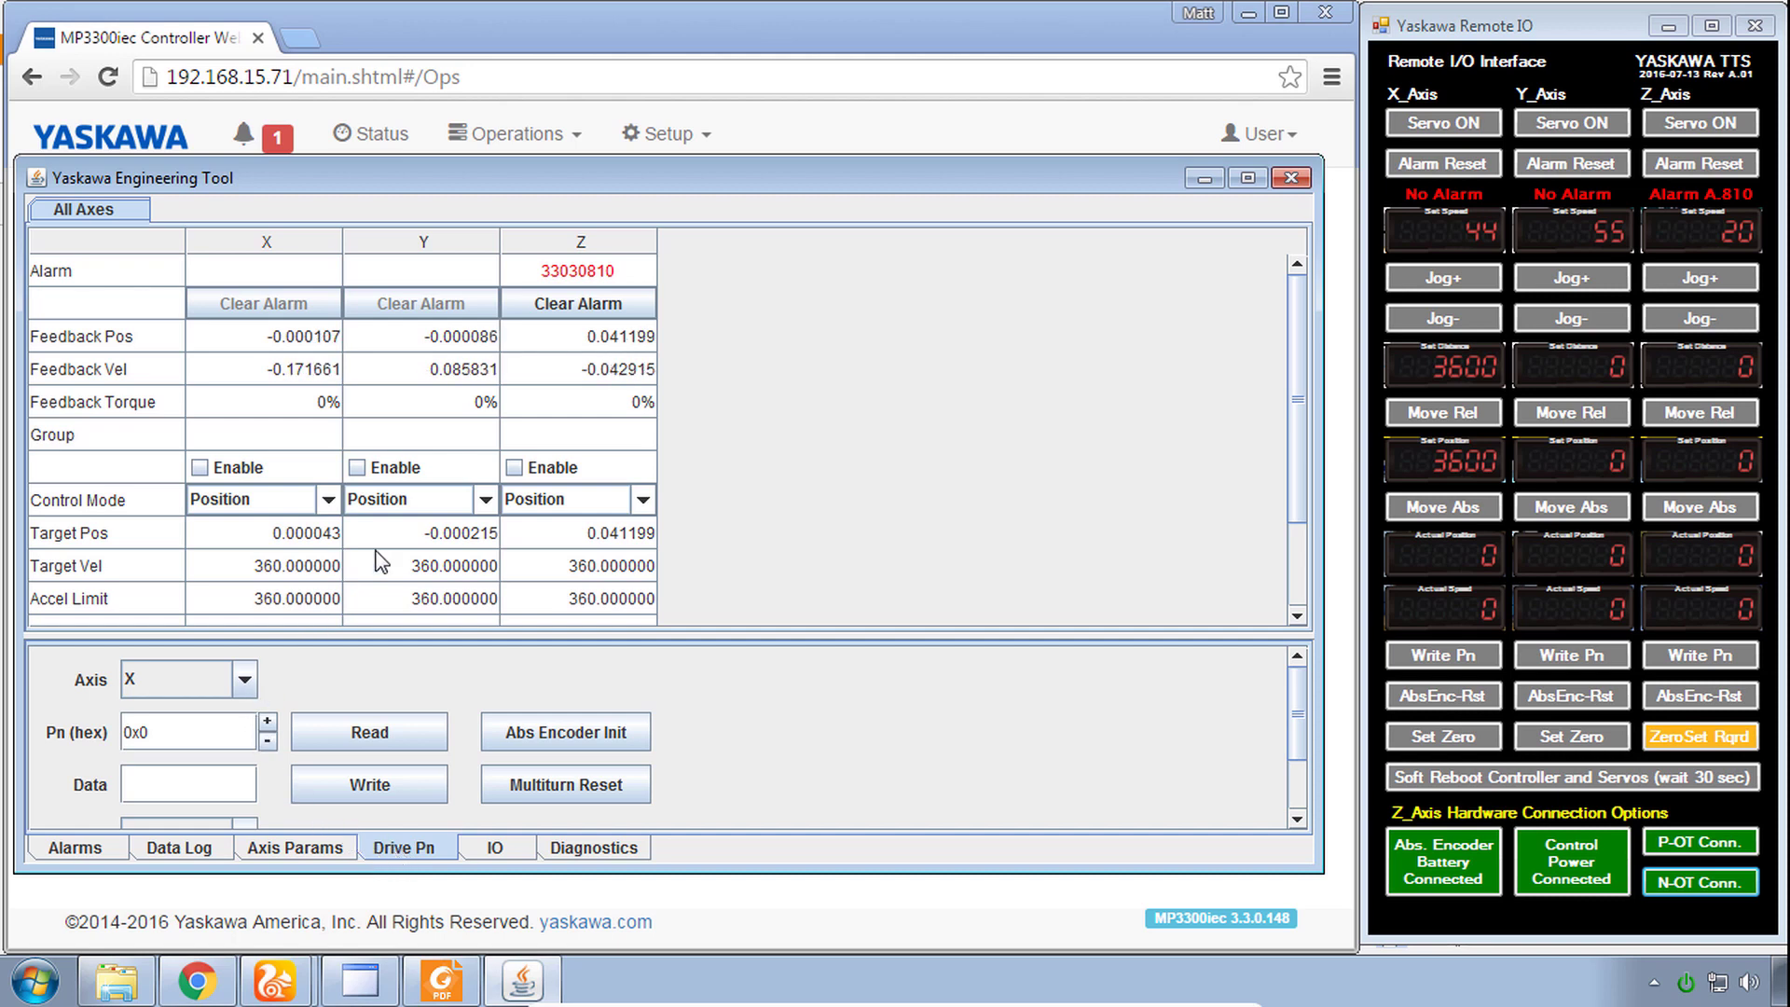
{"action": "left_click", "coordinate": [240, 679]}
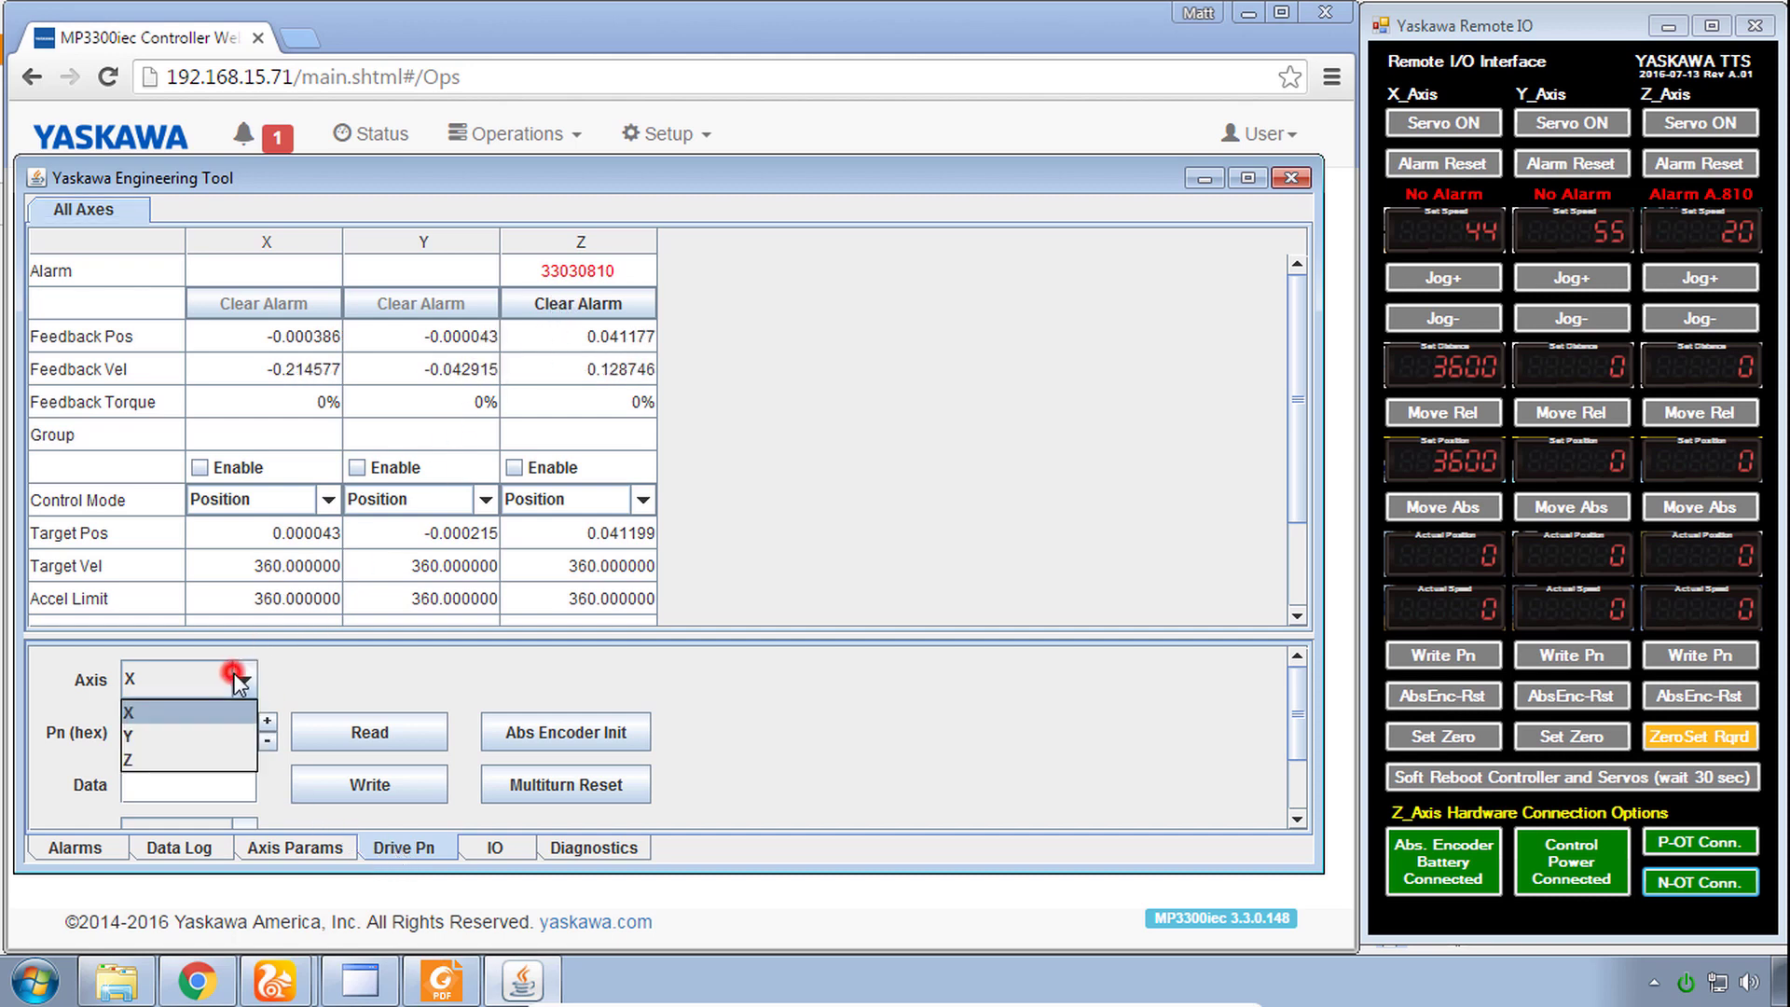
{"action": "left_click", "coordinate": [200, 755]}
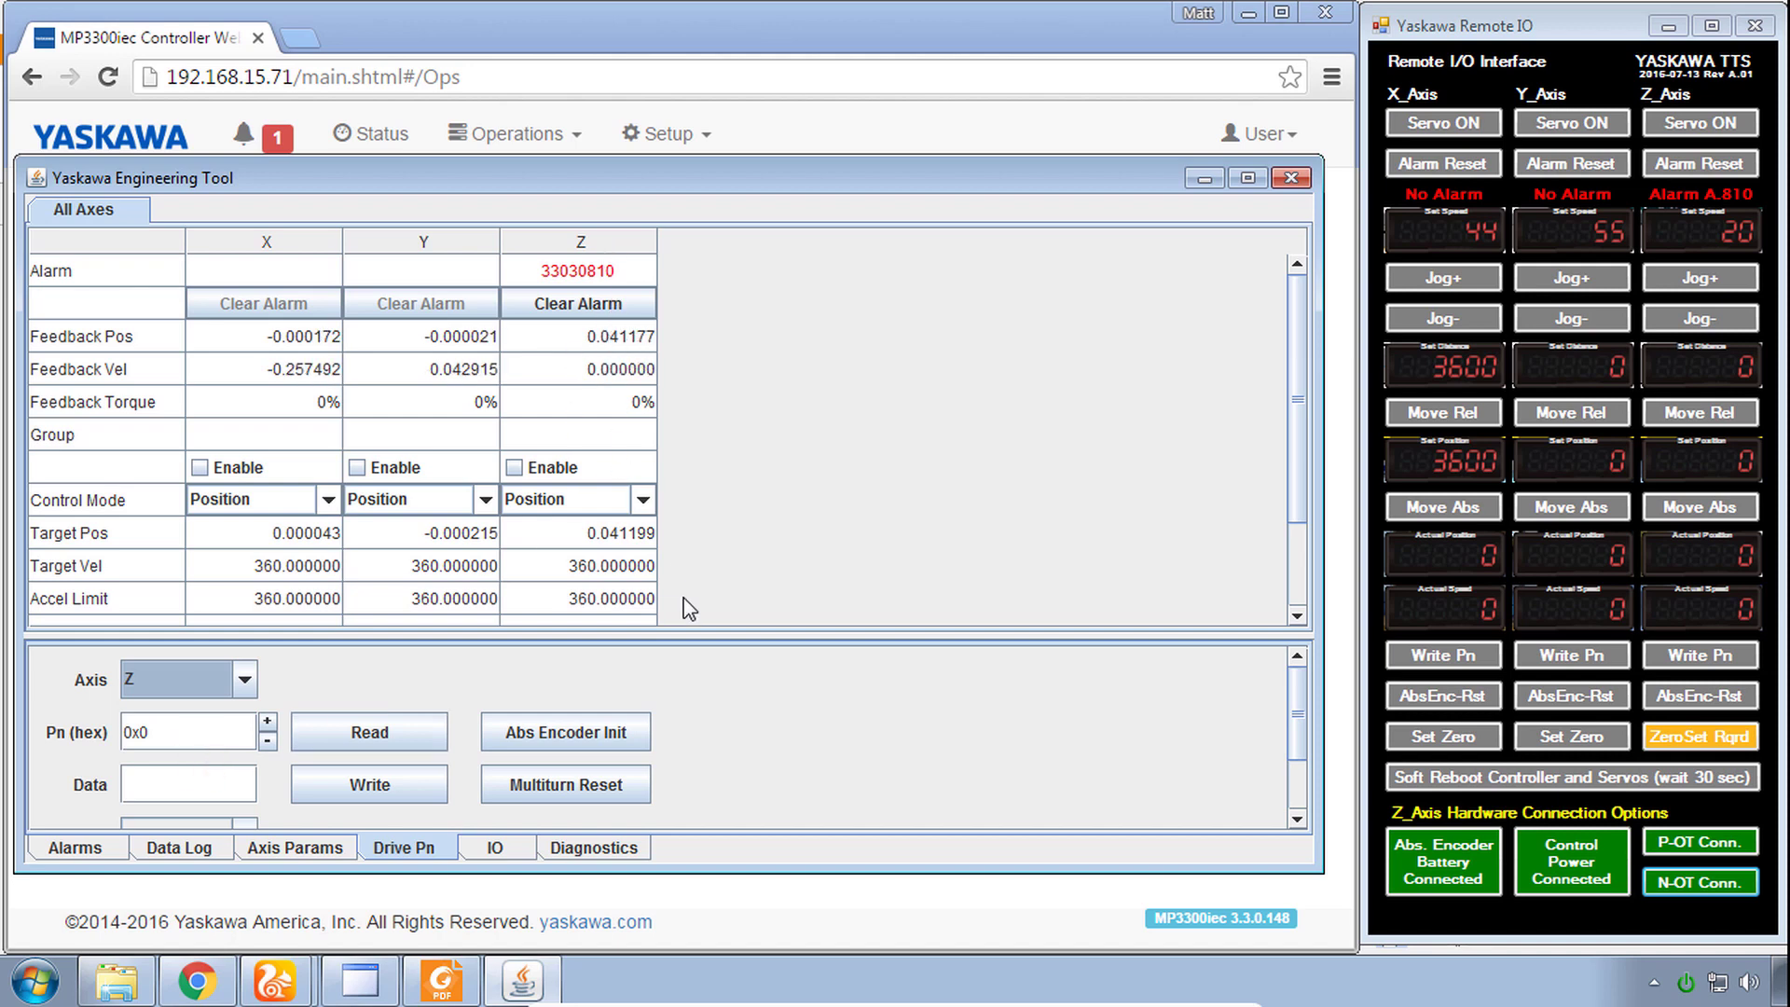
{"action": "left_click", "coordinate": [733, 746]}
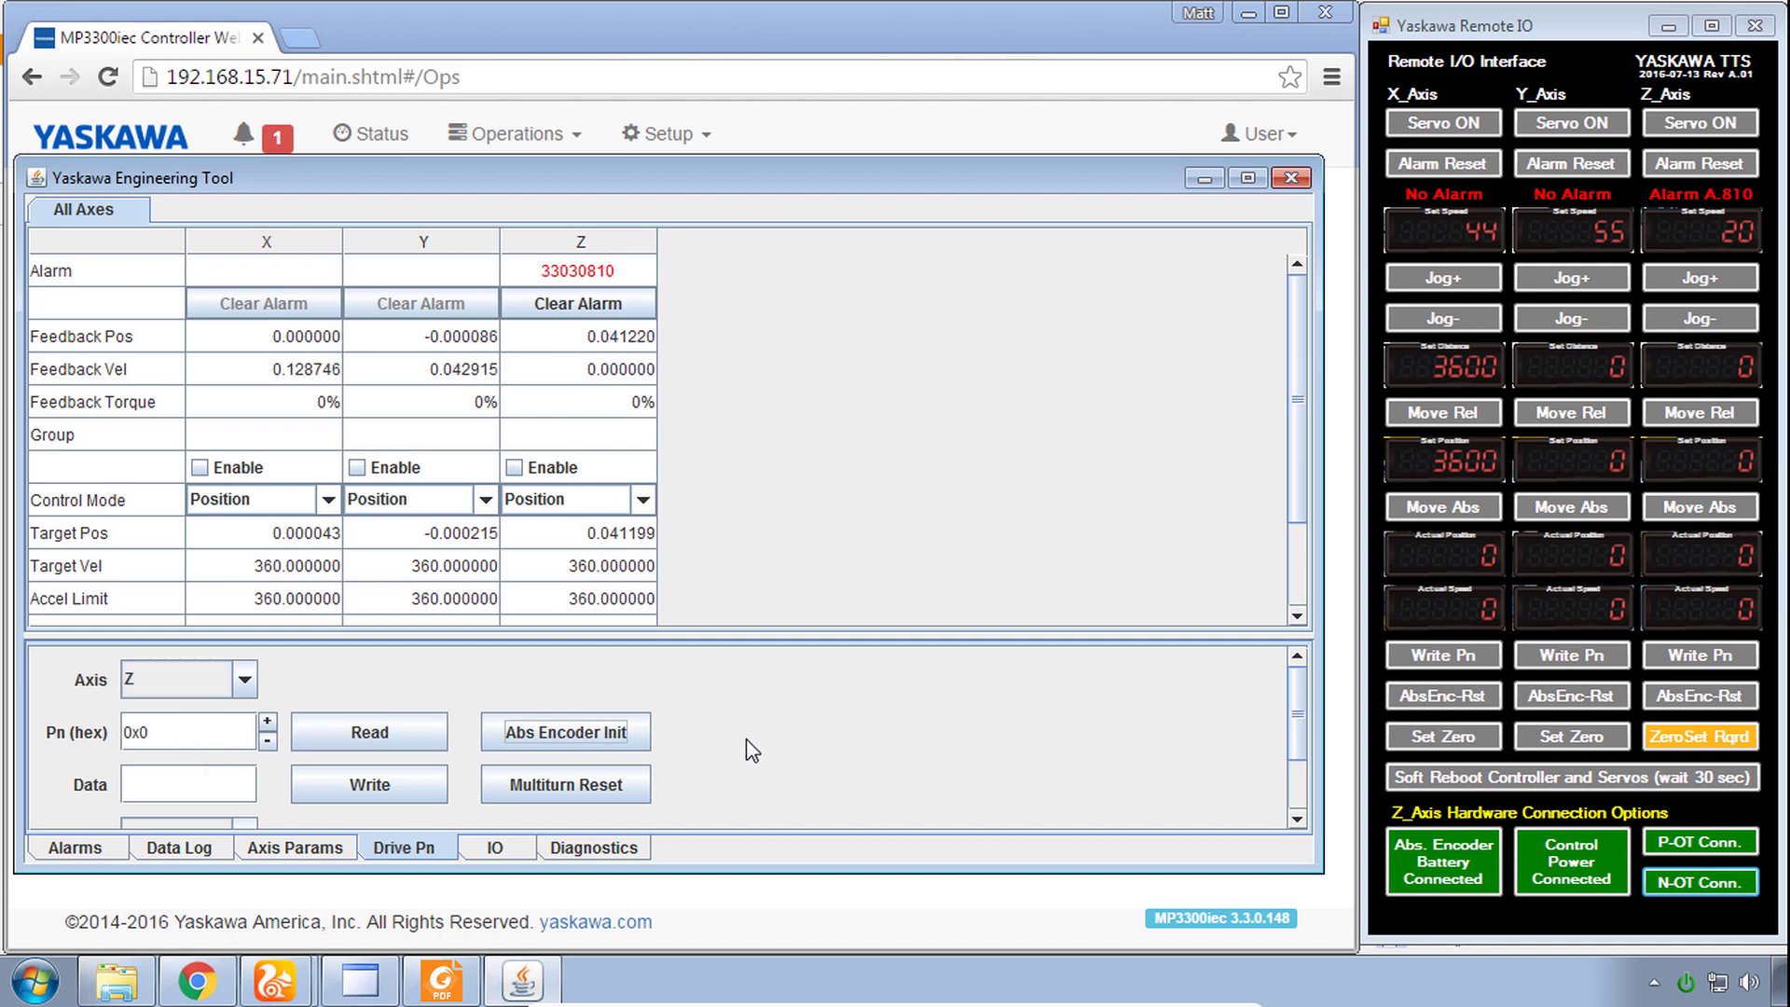
{"action": "left_click", "coordinate": [549, 741]}
{"action": "left_click", "coordinate": [623, 572]}
Step: Reset the Z axis's multiturn limit with confirmation, and close the Yaskawa Engineering Tool after trying to clear the Z alarm
{"action": "left_click", "coordinate": [611, 797]}
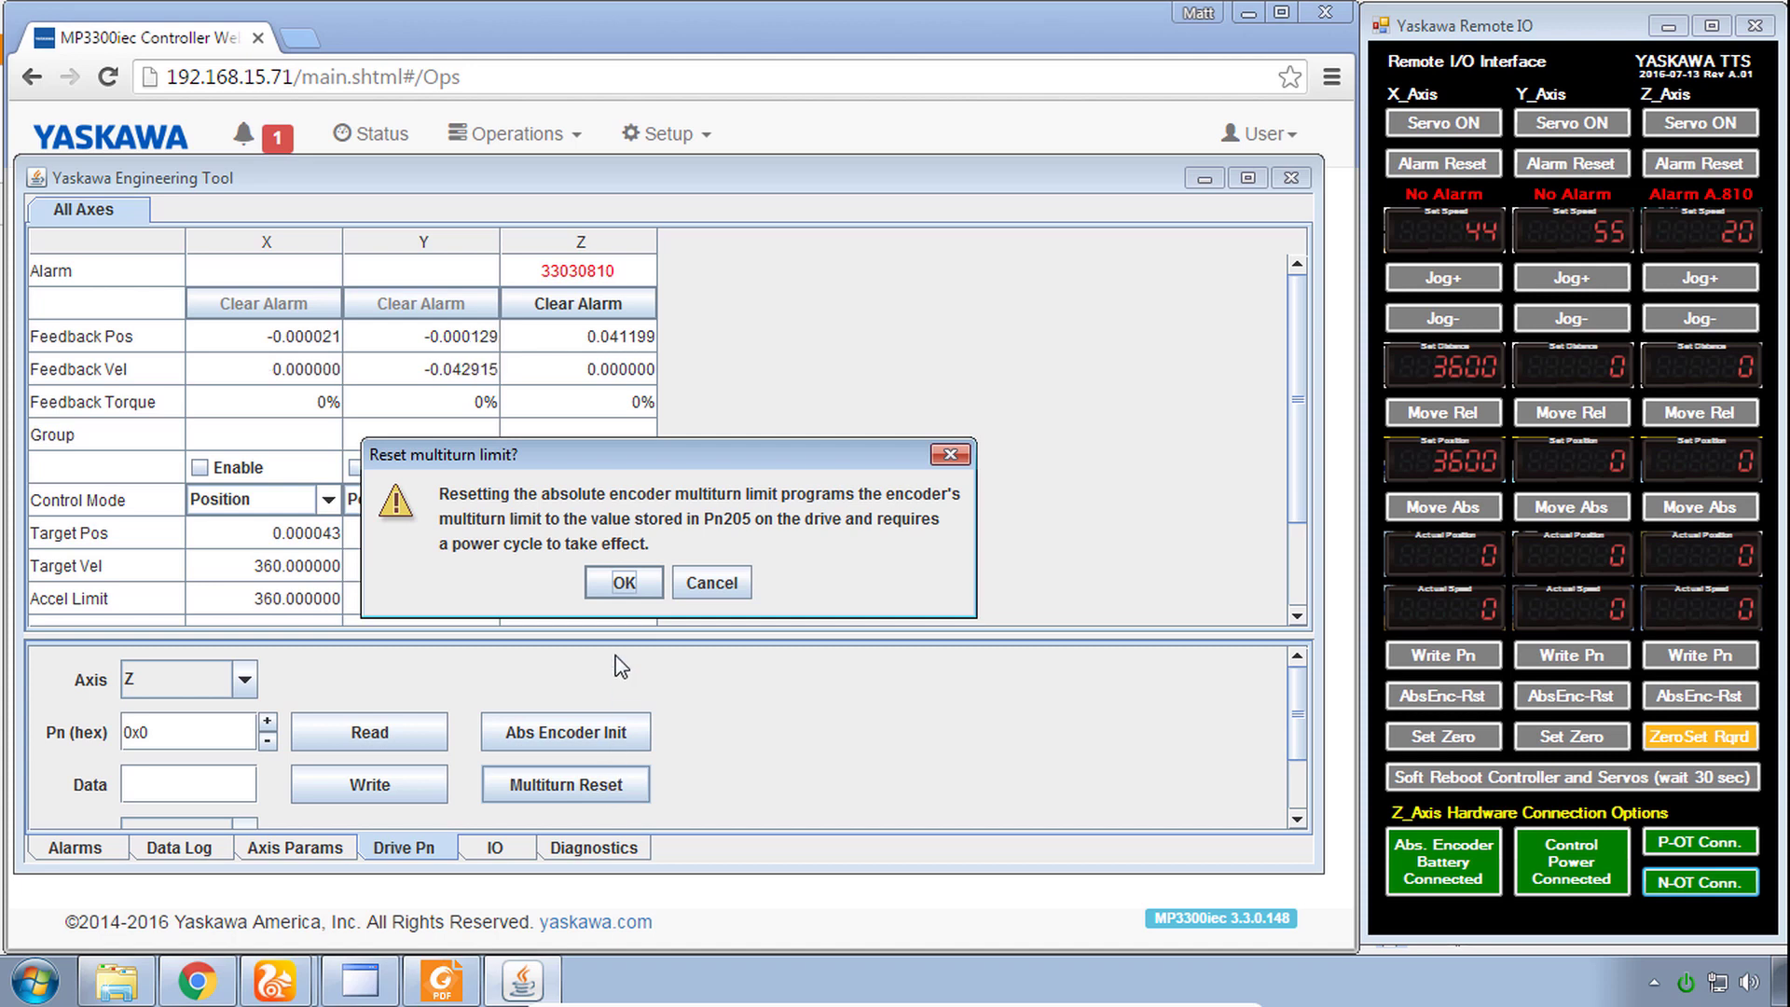
{"action": "left_click", "coordinate": [623, 583]}
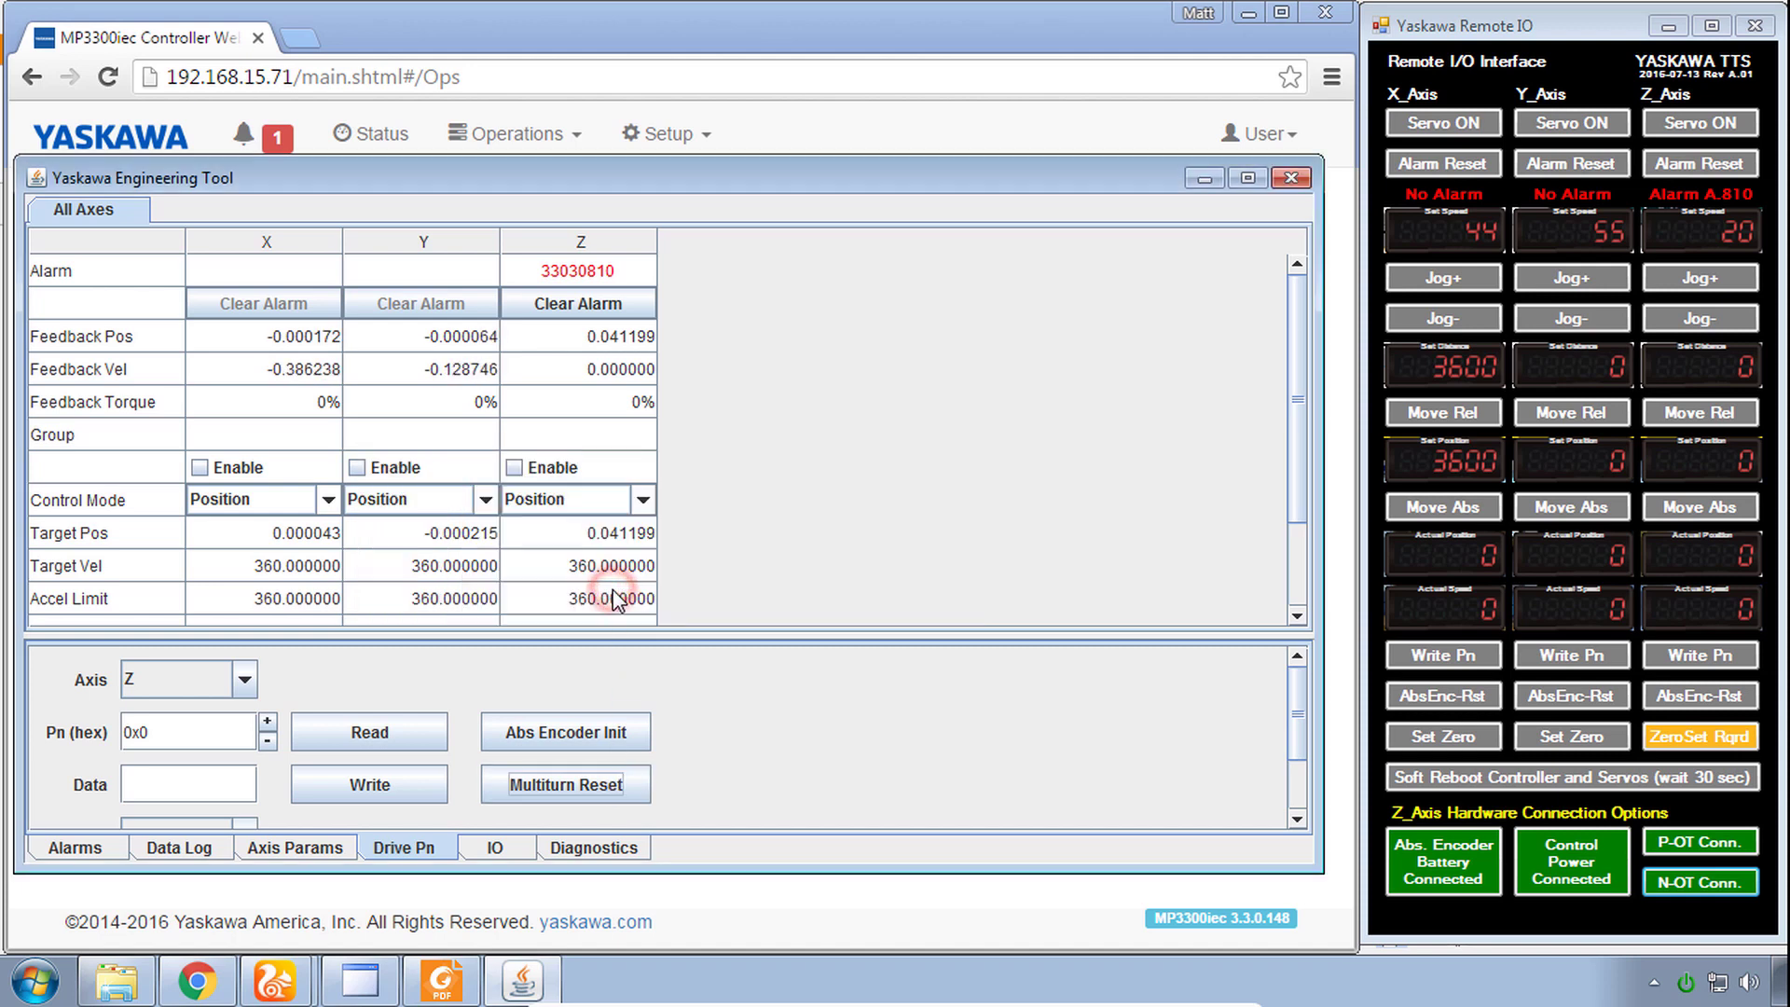
{"action": "left_click", "coordinate": [604, 300]}
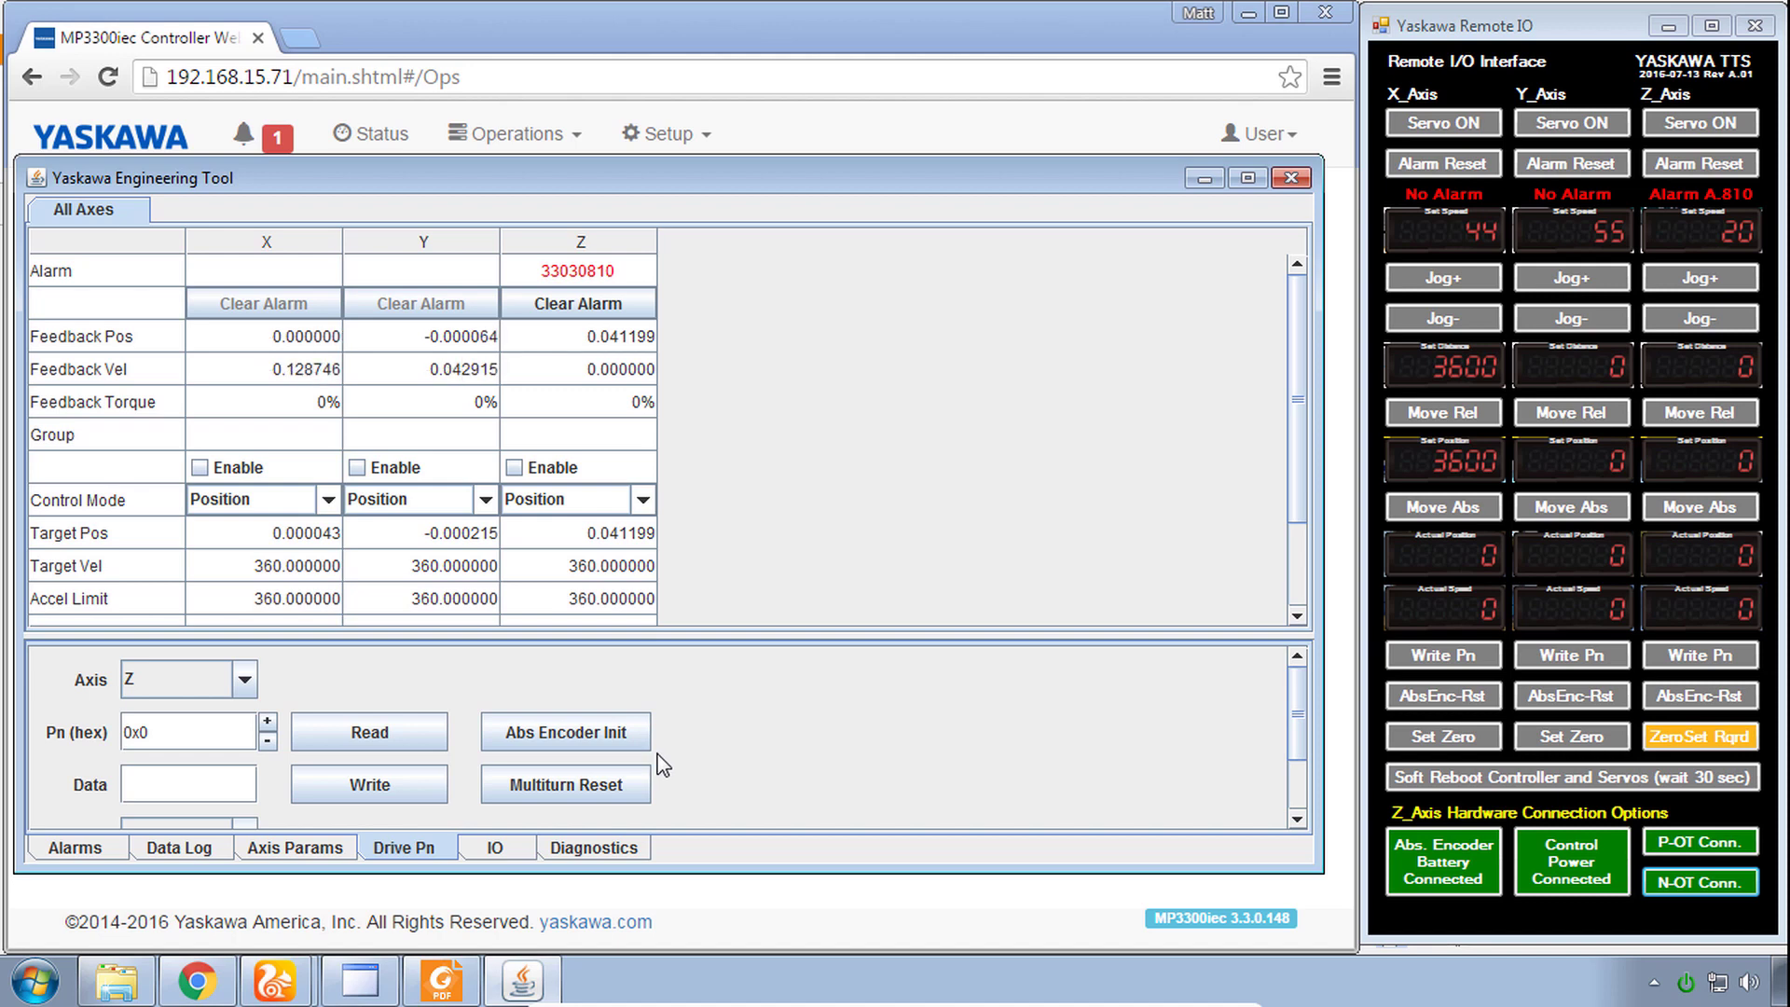
{"action": "left_click", "coordinate": [1291, 178]}
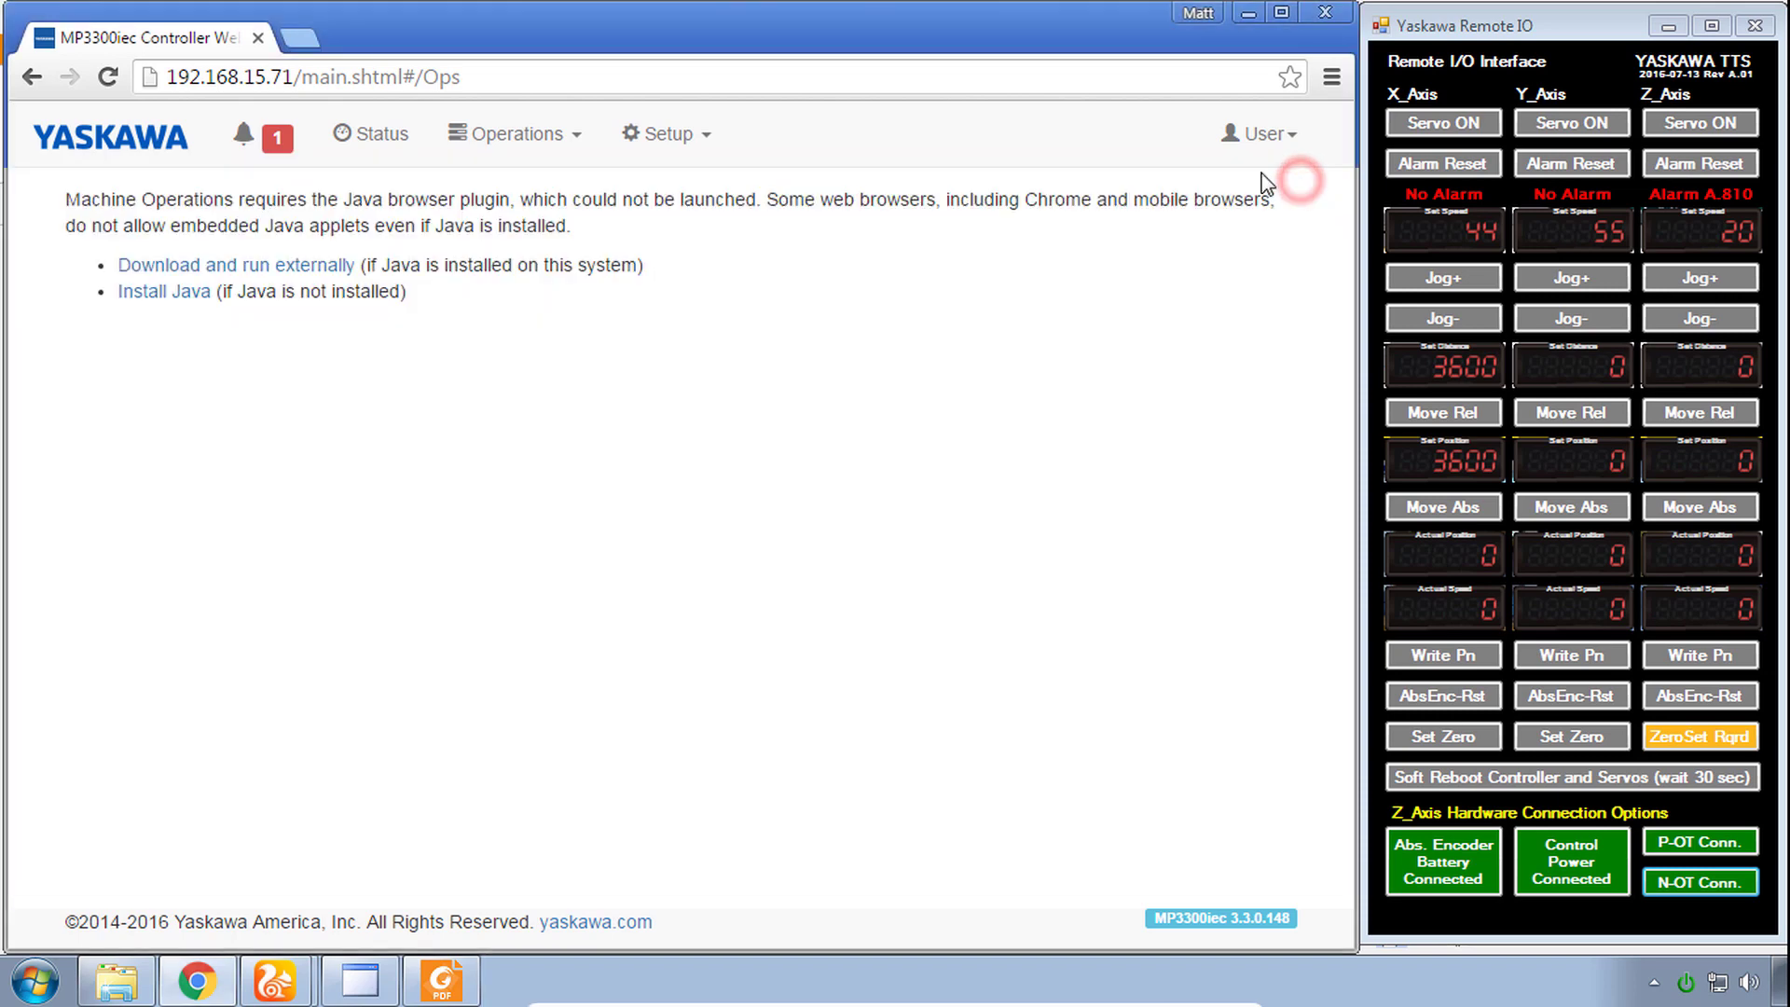
Step: Open the controller's status page and reboot the controller, confirming the reboot warning
{"action": "left_click", "coordinate": [399, 132]}
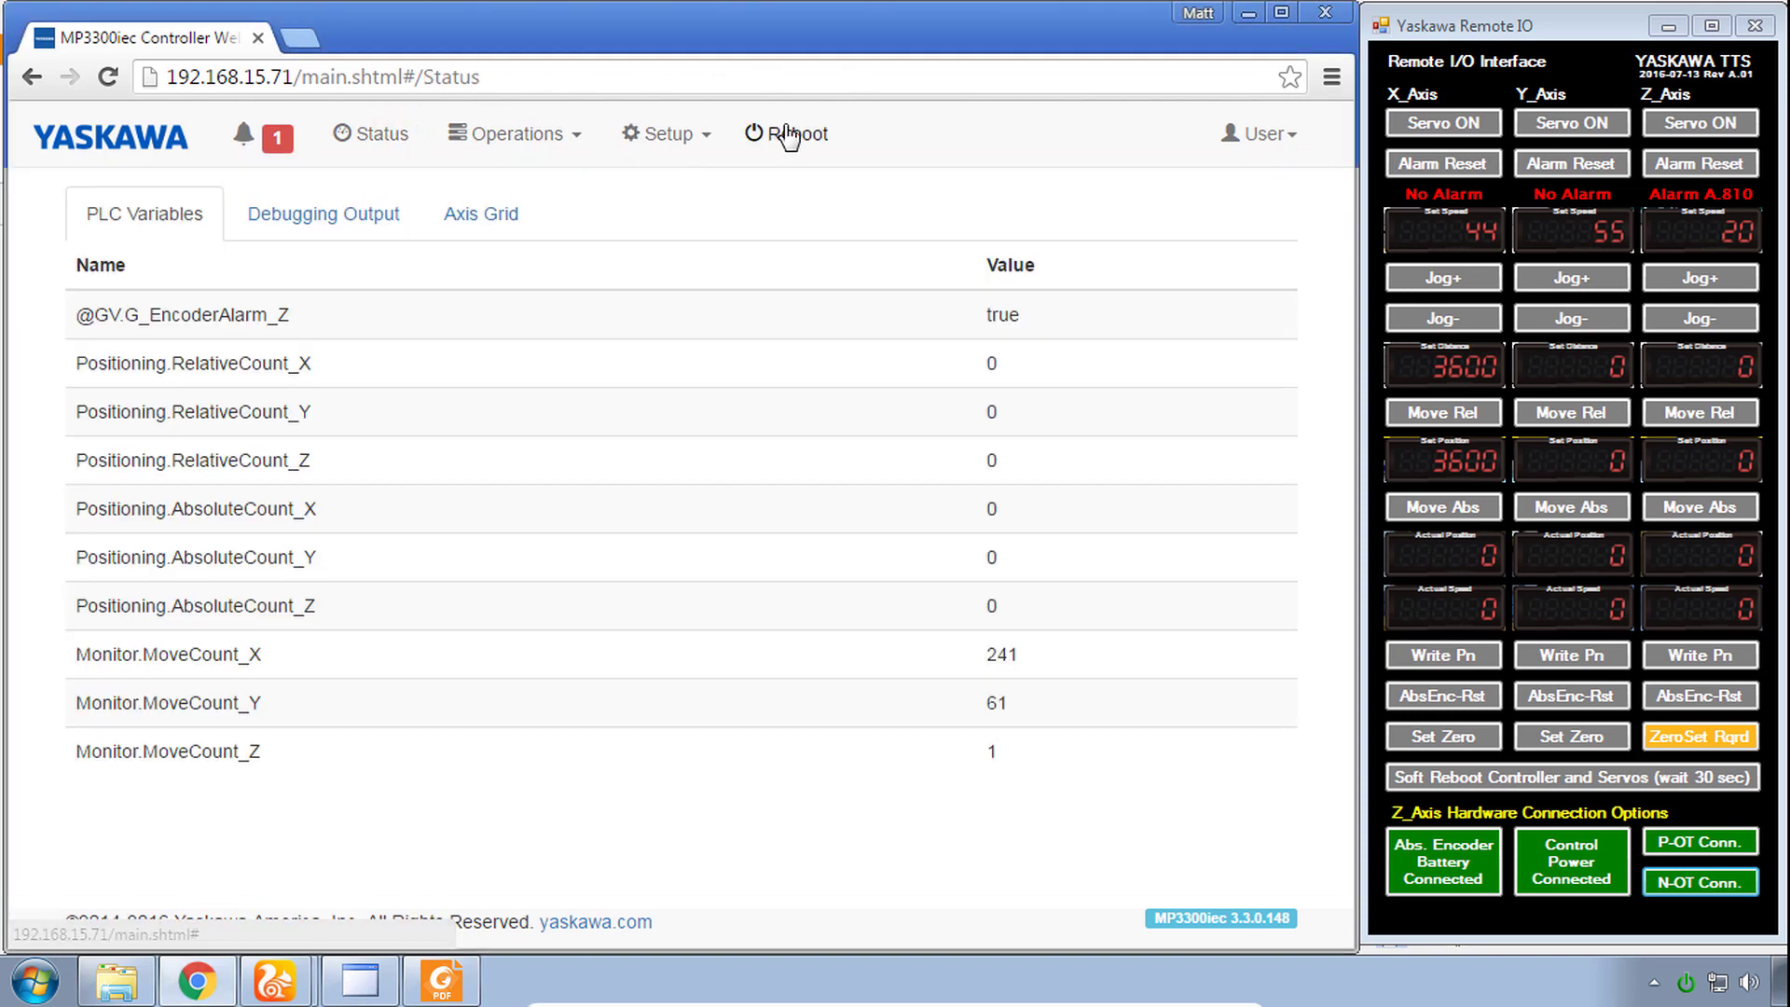
{"action": "left_click", "coordinate": [812, 142]}
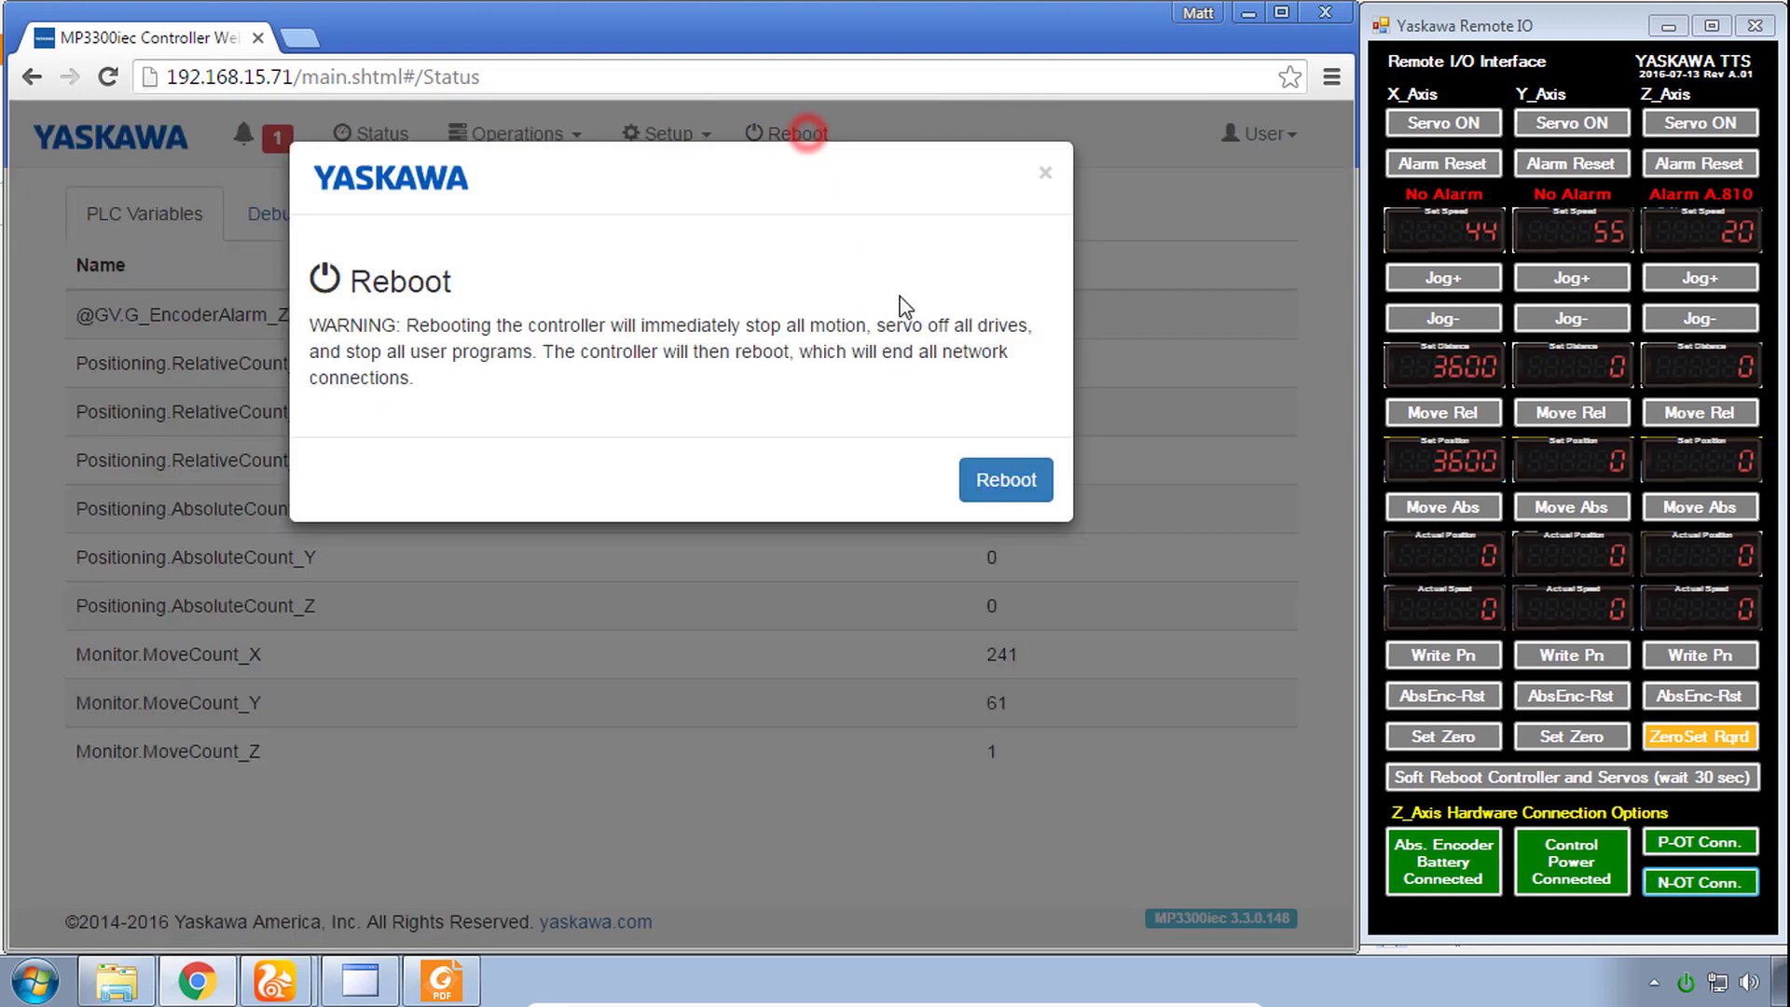
{"action": "left_click", "coordinate": [1002, 482]}
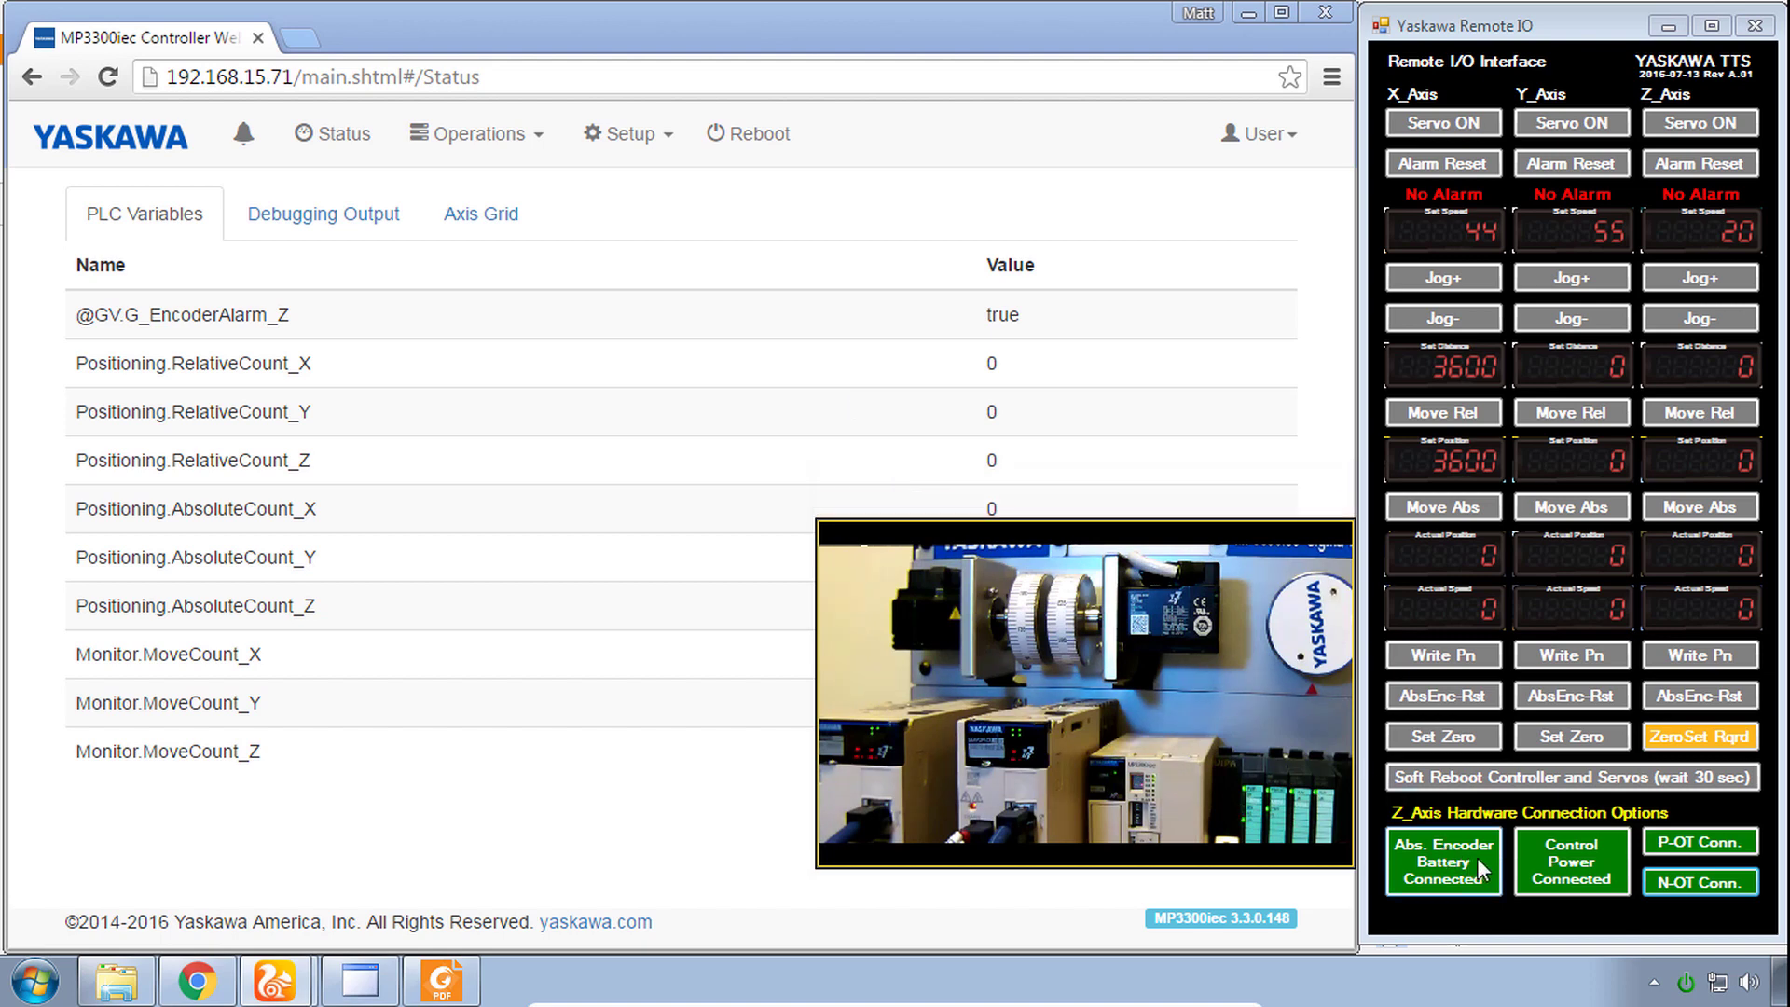
Step: Disconnect the Z axis's absolute encoder battery and control power in the Remote I/O interface, and switch both connections back
{"action": "left_click", "coordinate": [1449, 869]}
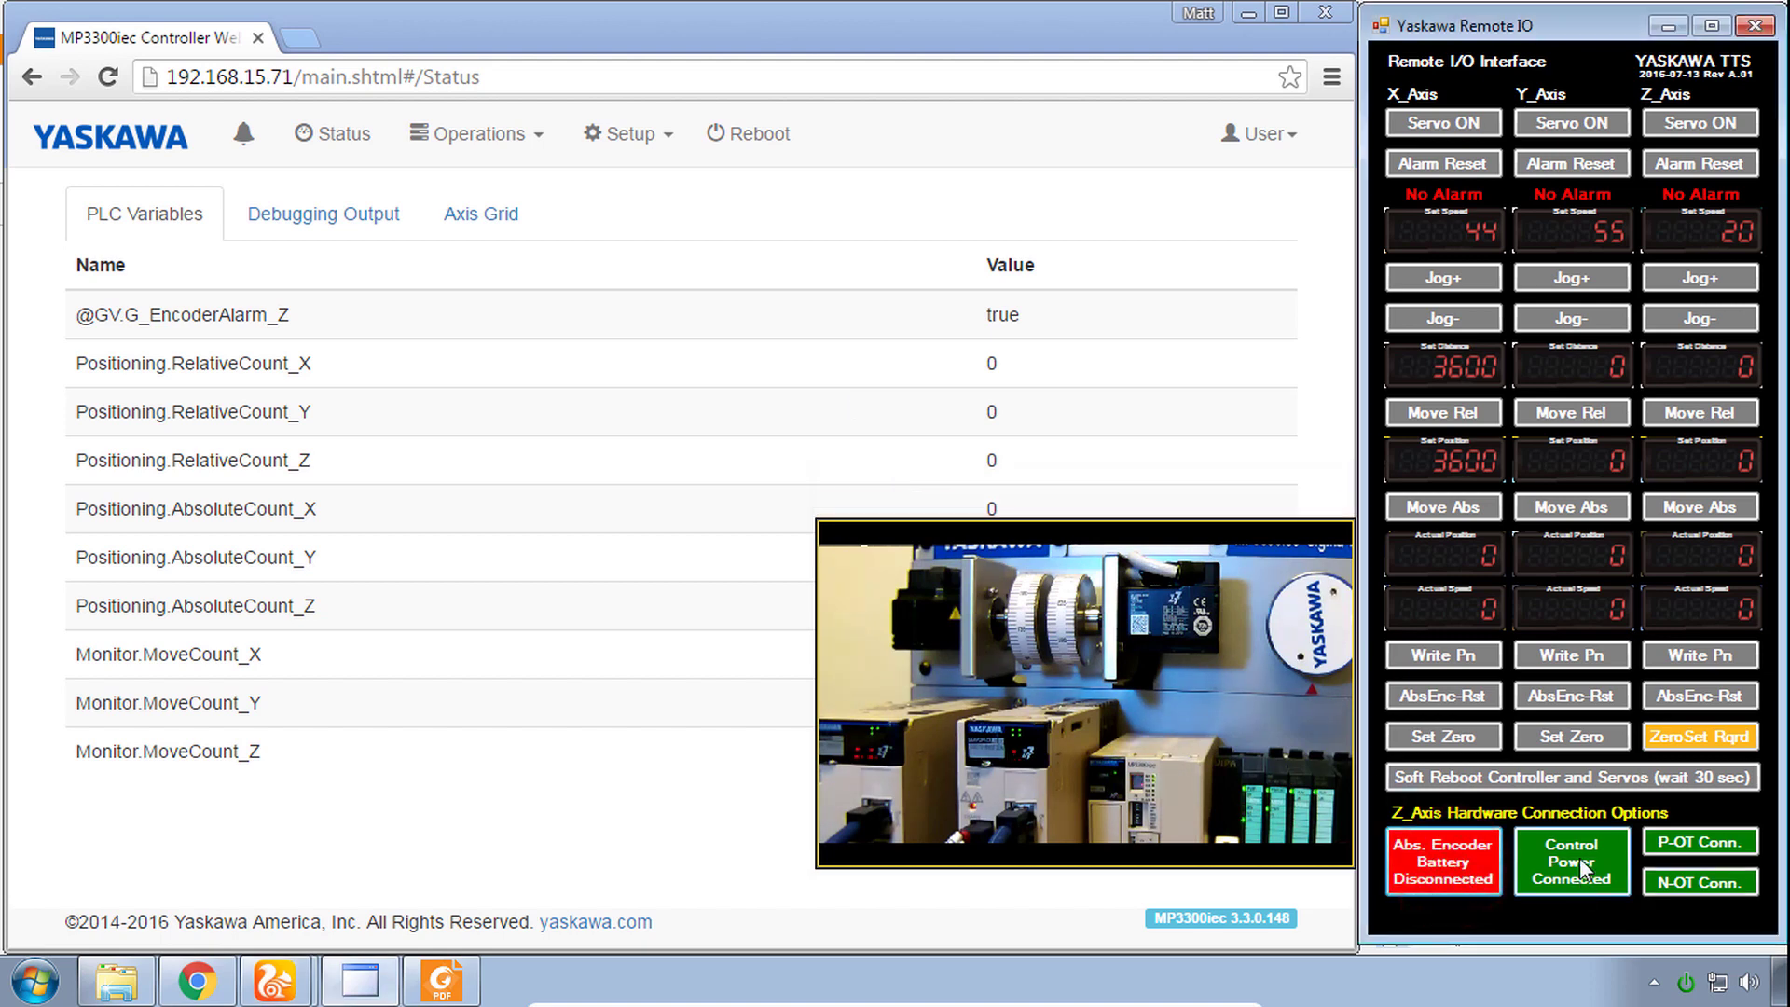
{"action": "left_click", "coordinate": [1573, 869]}
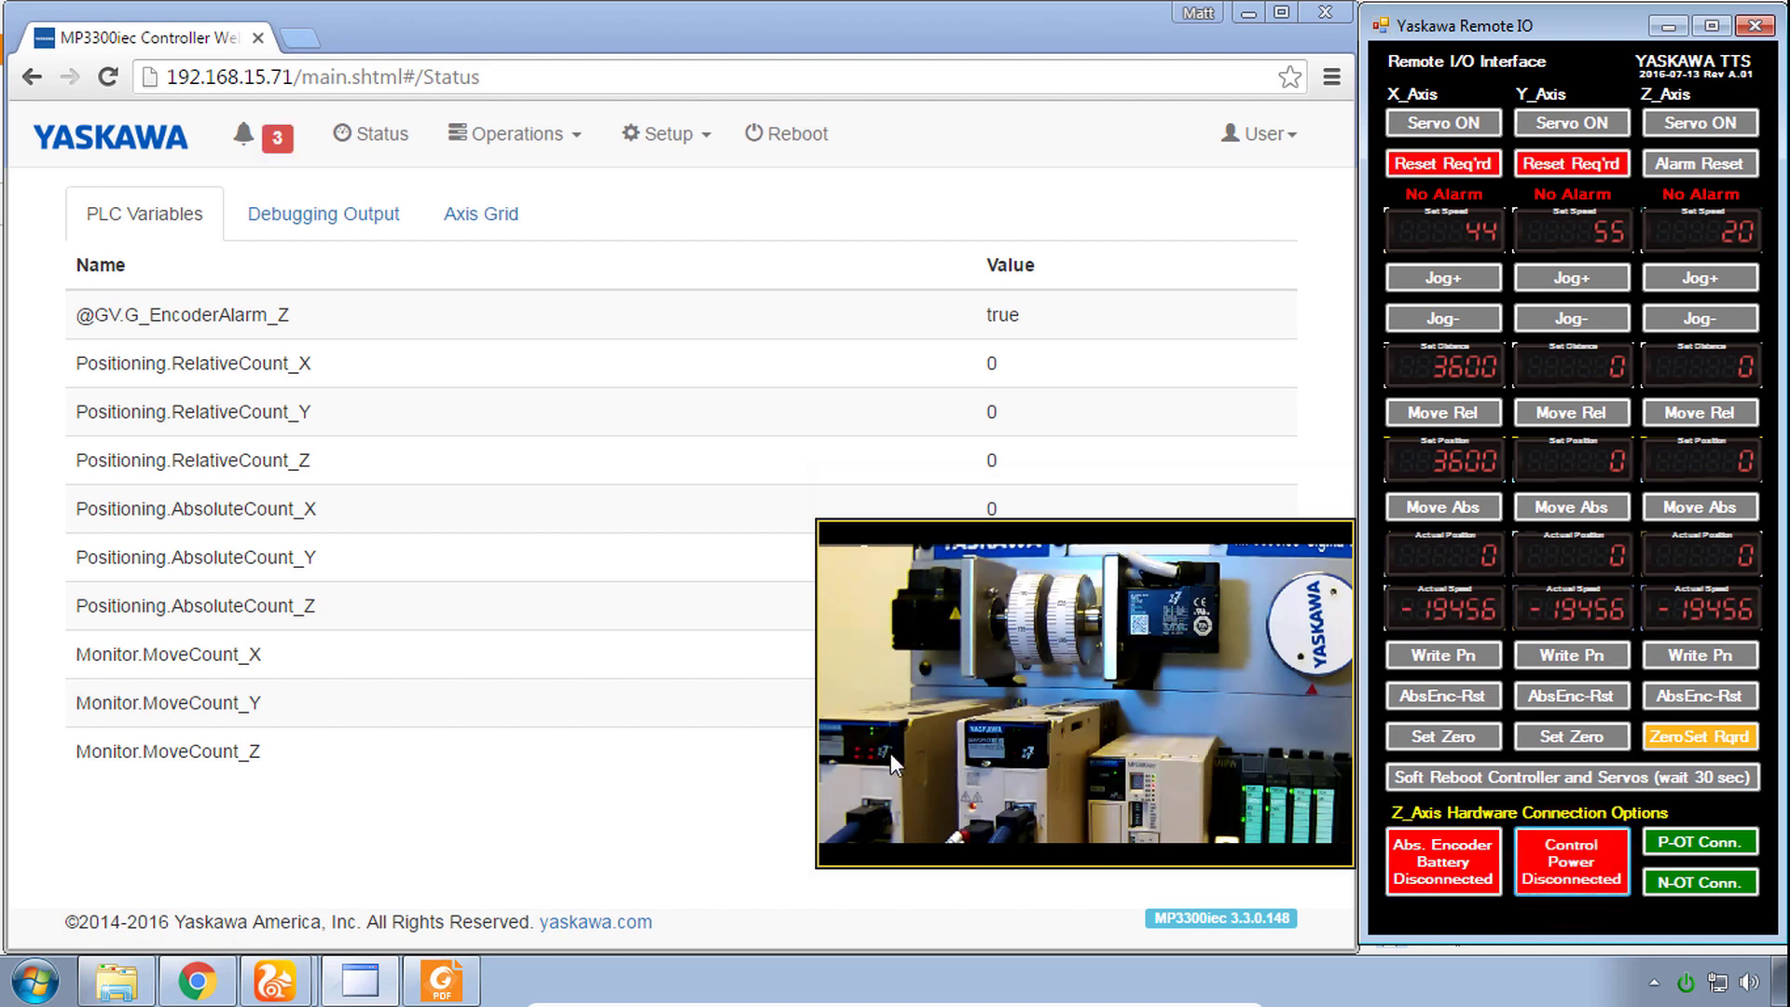
{"action": "left_click", "coordinate": [1549, 863]}
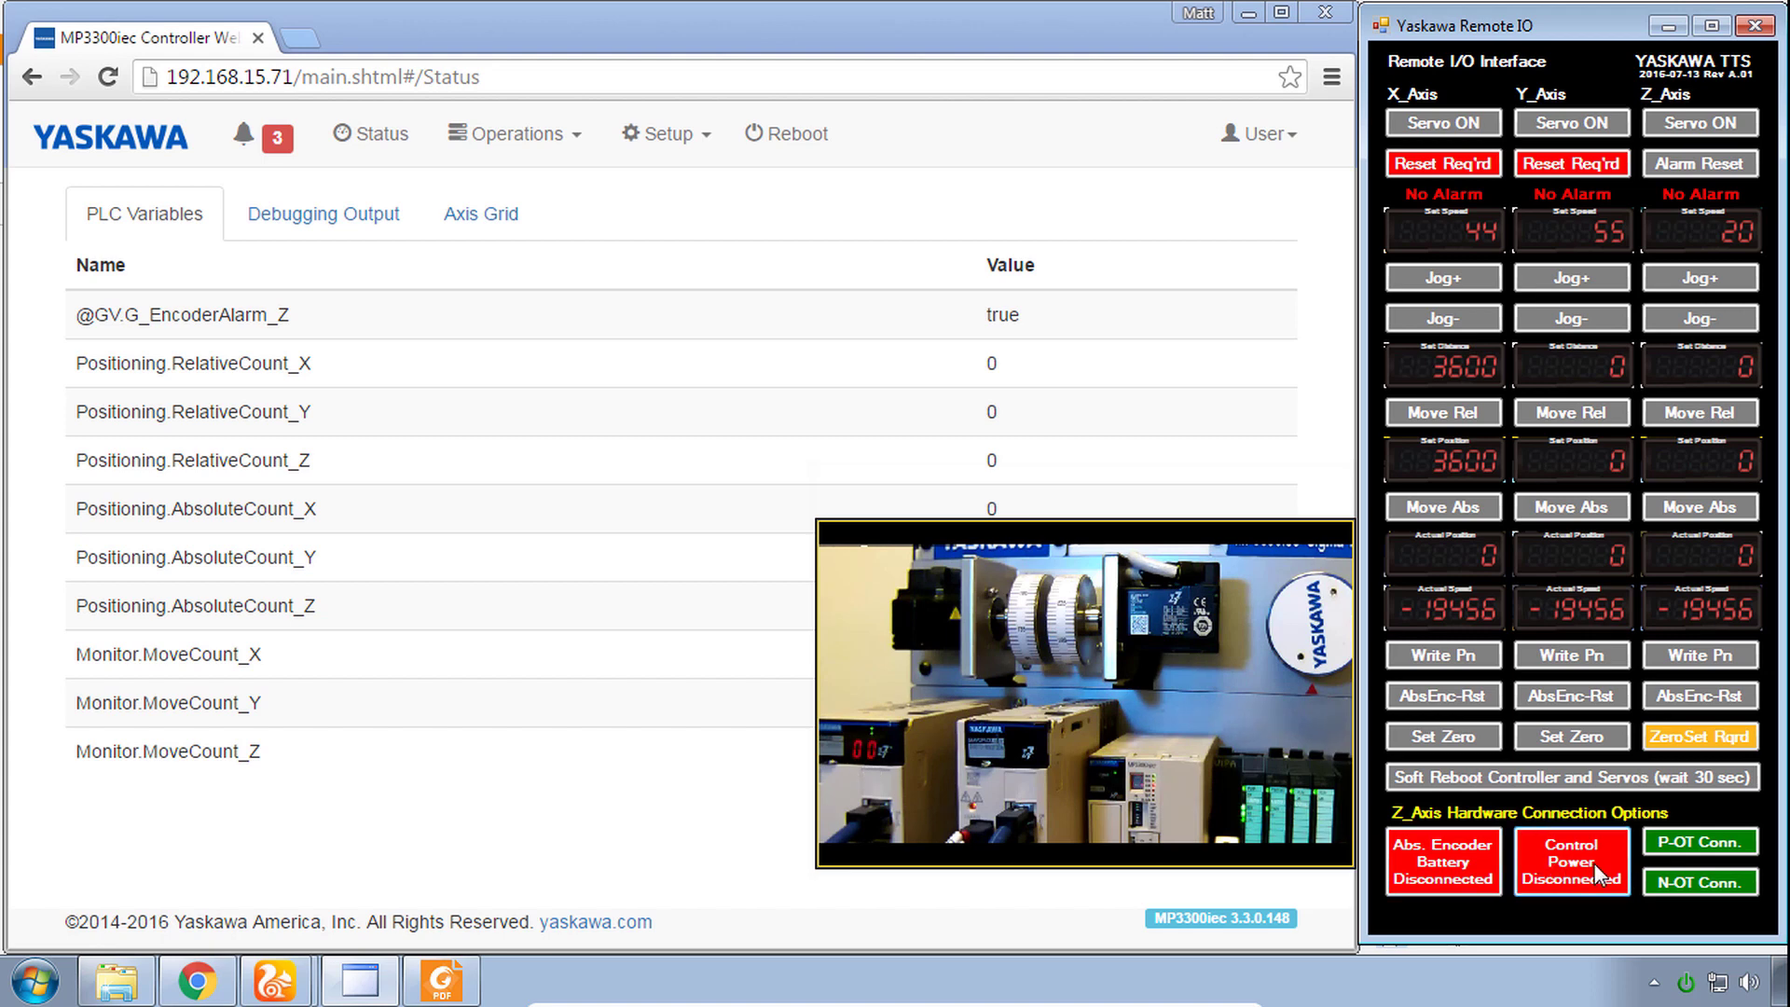
{"action": "left_click", "coordinate": [1443, 869]}
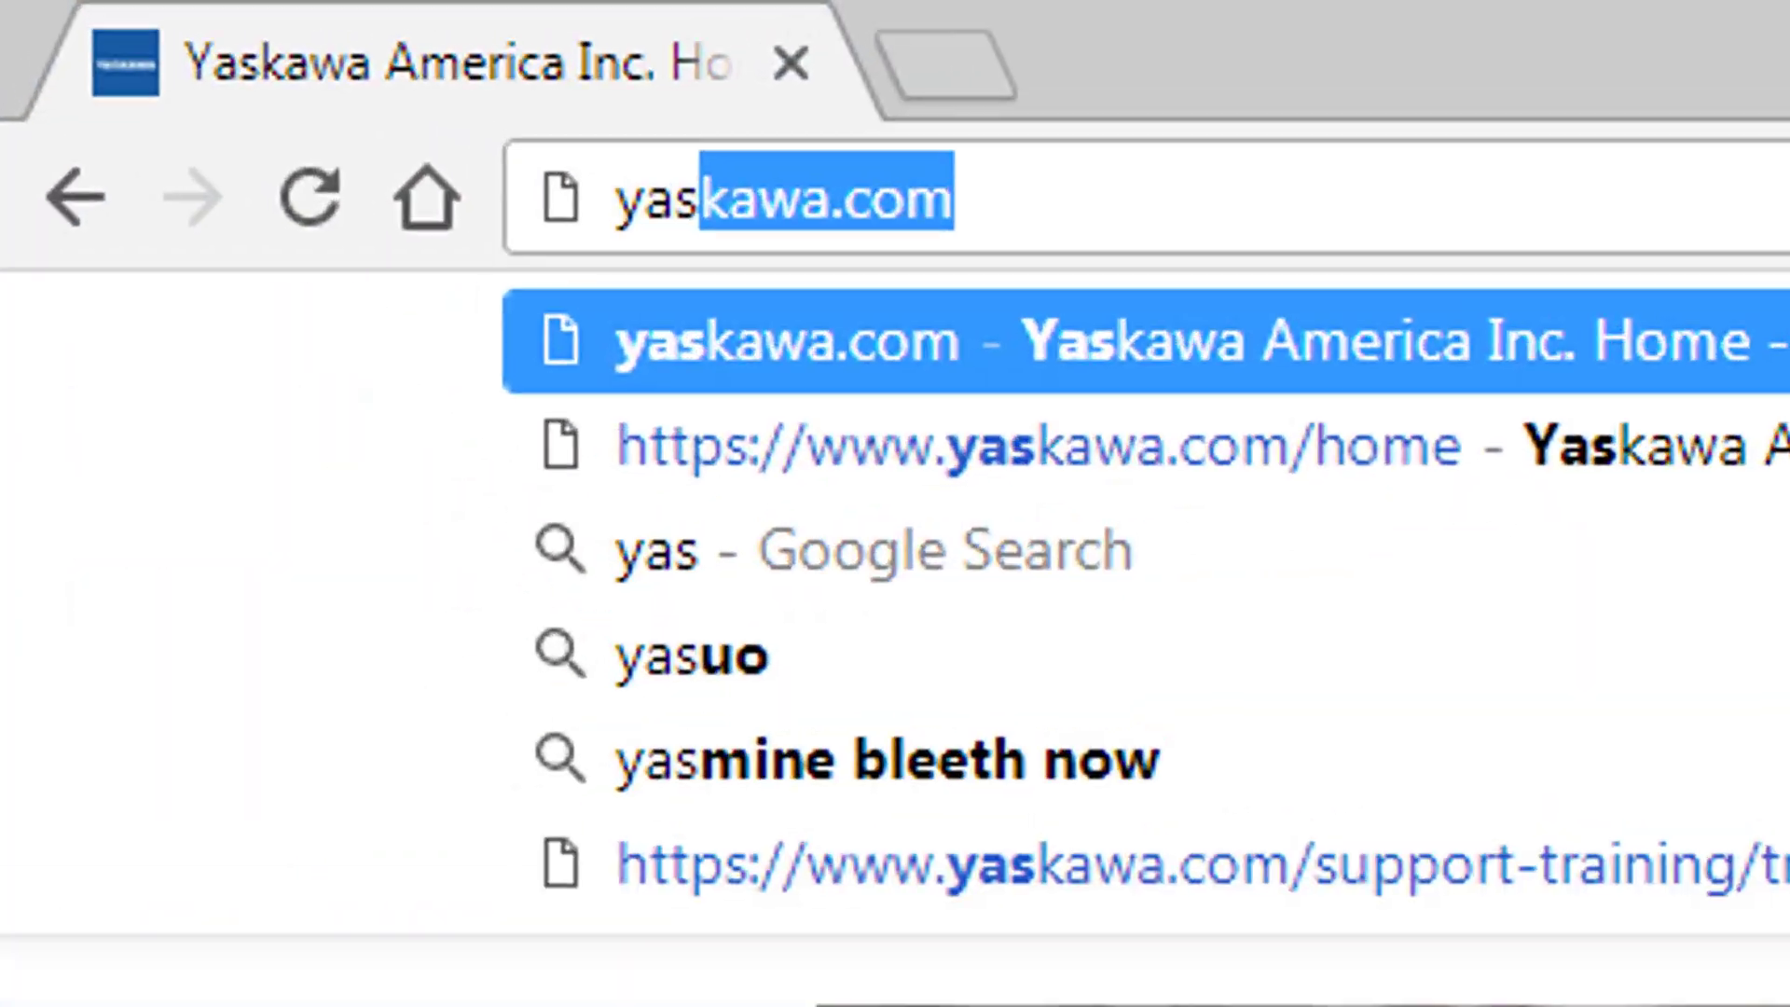
Step: Go to yaskawa.com/iec in the web browser and scroll through the page
{"action": "type", "text": "kawa.com/"}
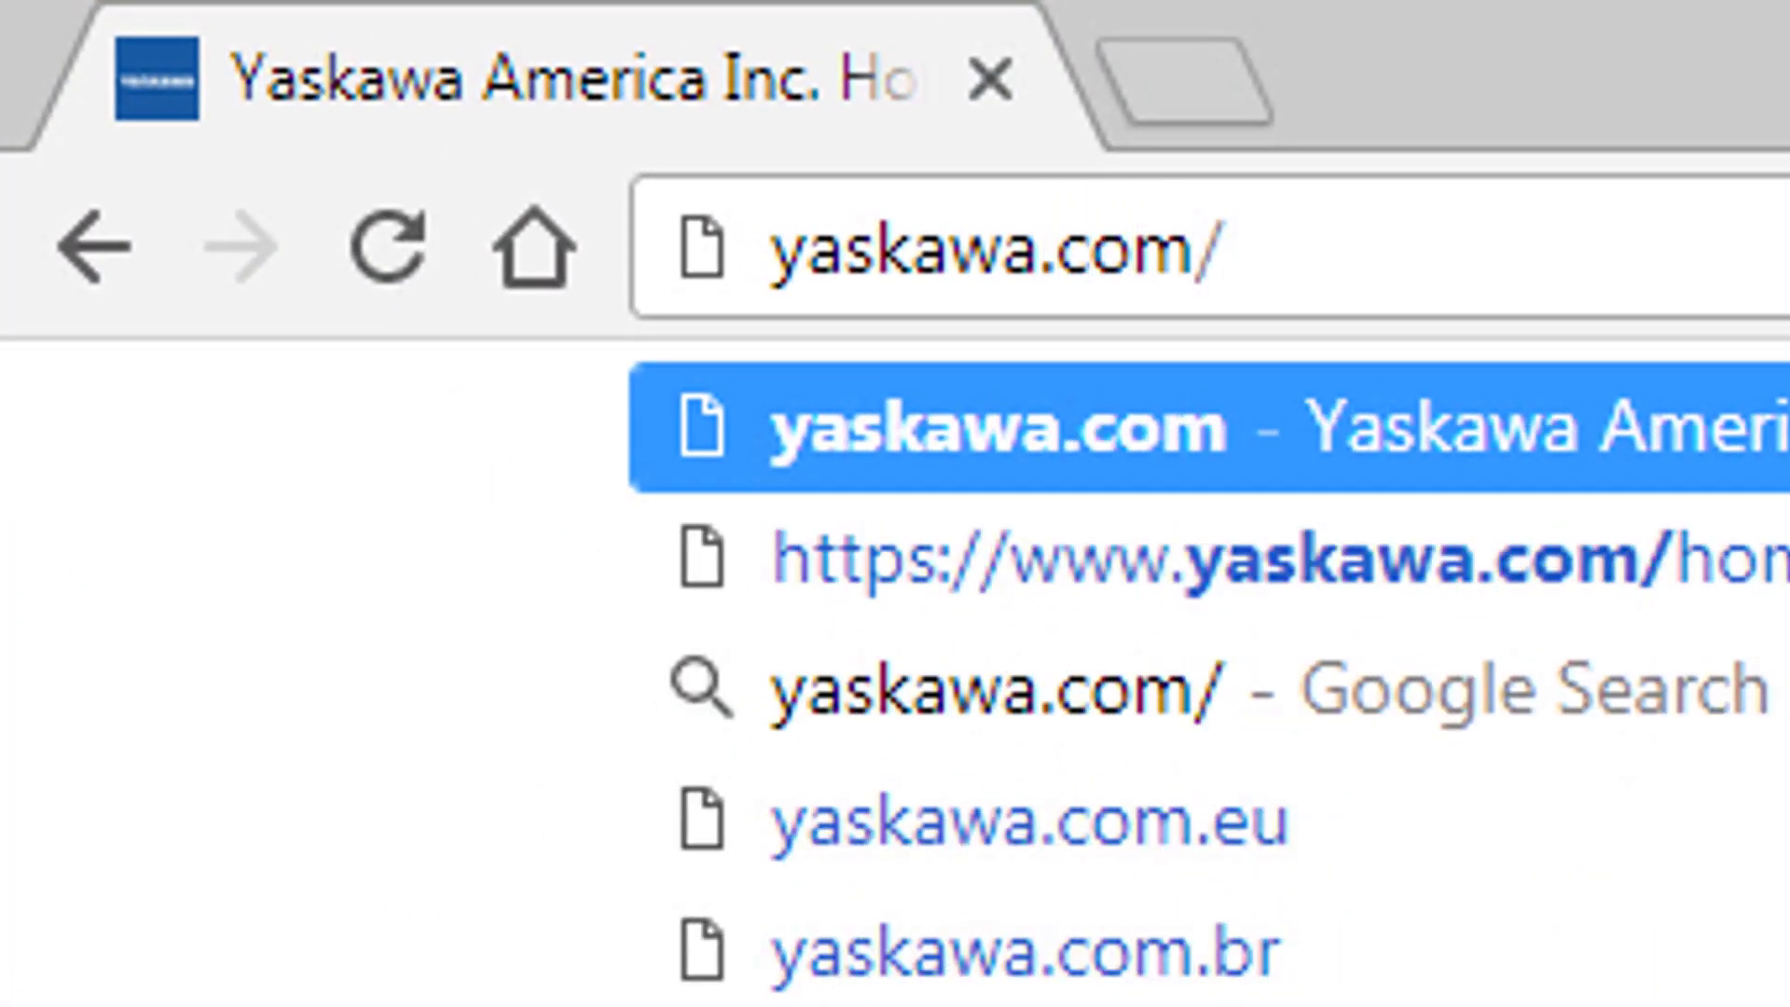
{"action": "type", "text": "iec"}
{"action": "key", "text": "Return"}
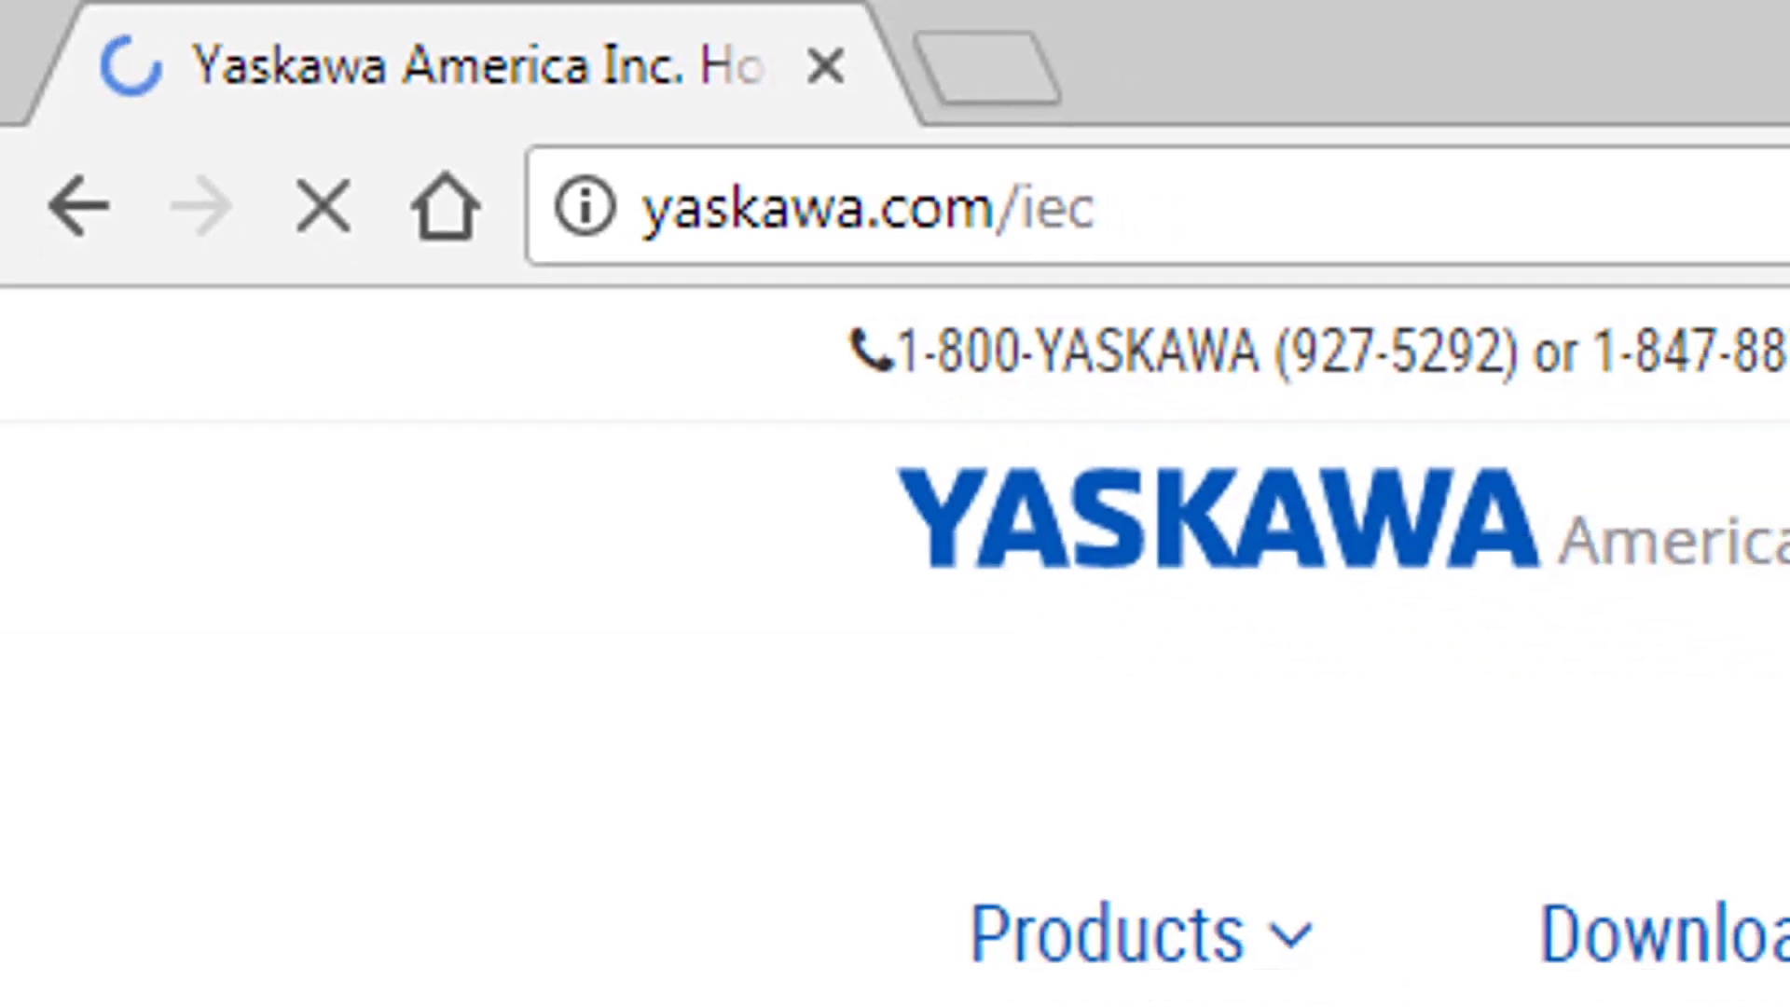
{"action": "left_click_drag", "start_coordinate": [1780, 271], "coordinate": [1781, 606]}
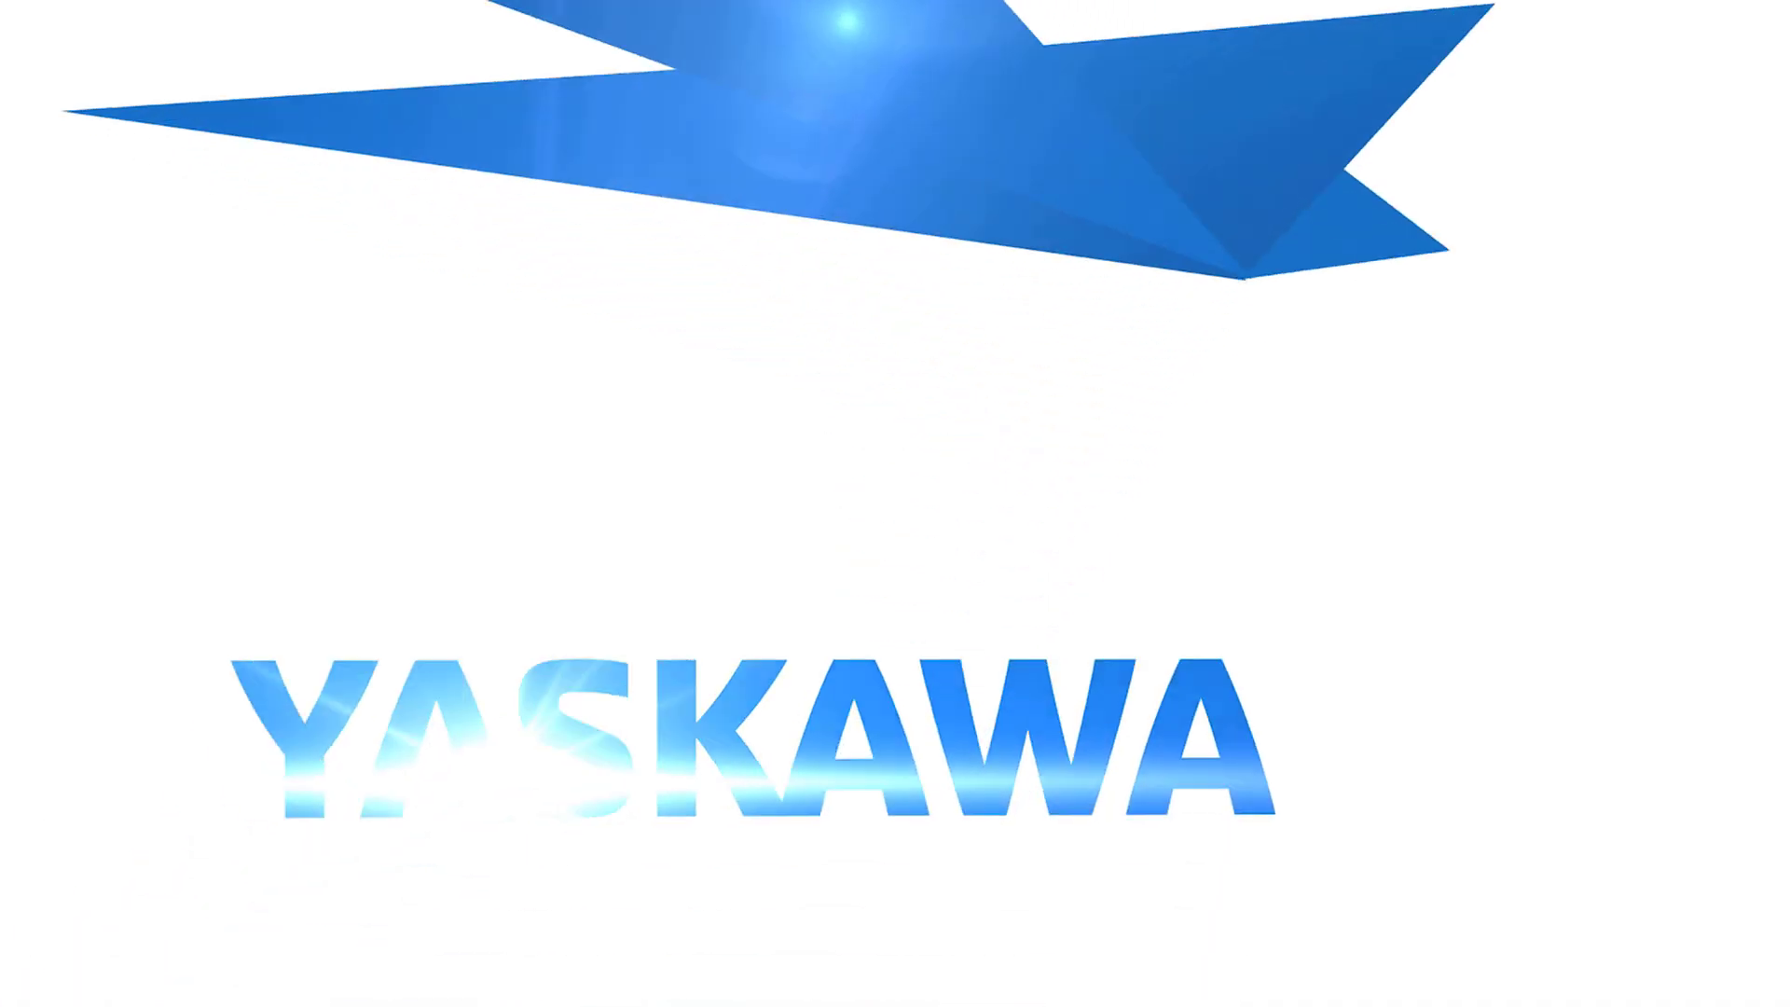